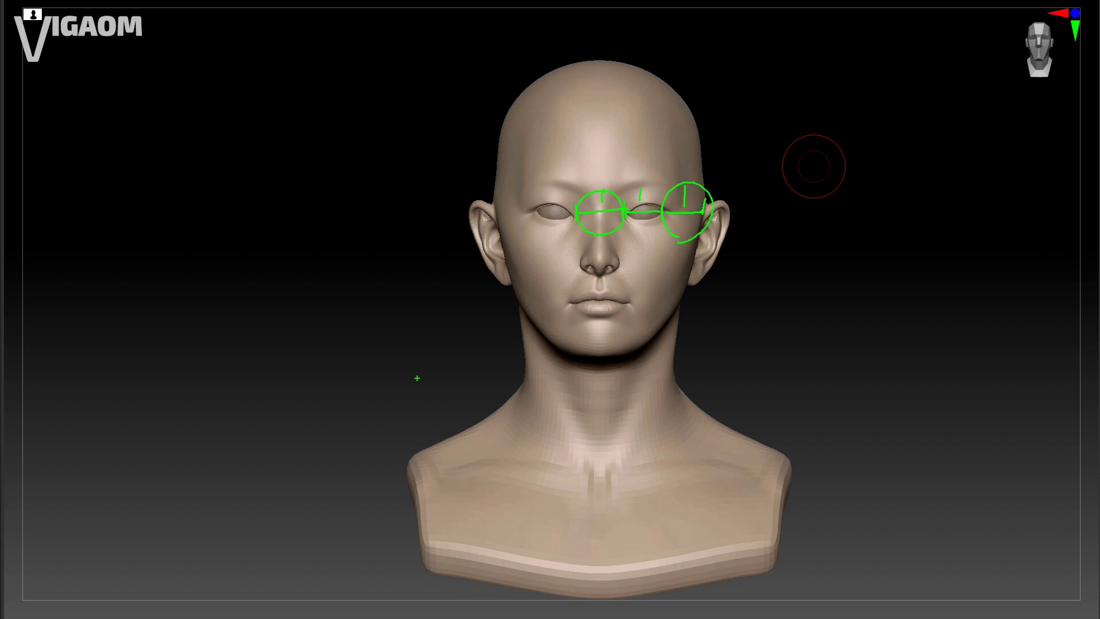
# Step: Clear the eye-width markup, try widening the skull at the temples, and undo the change
pyautogui.press('Escape')
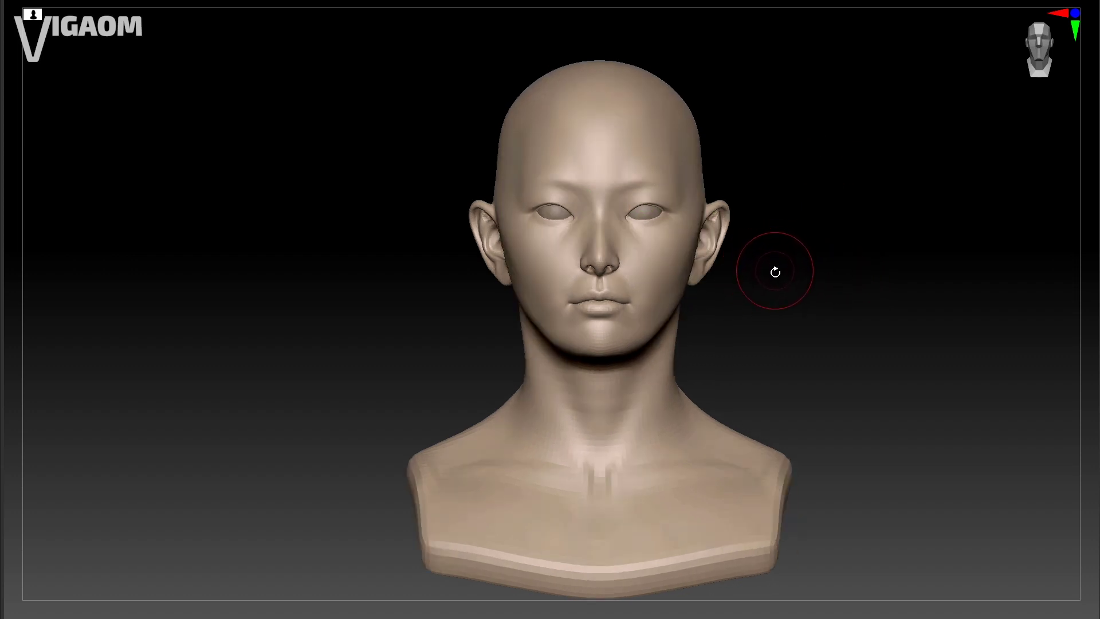
pyautogui.press('s')
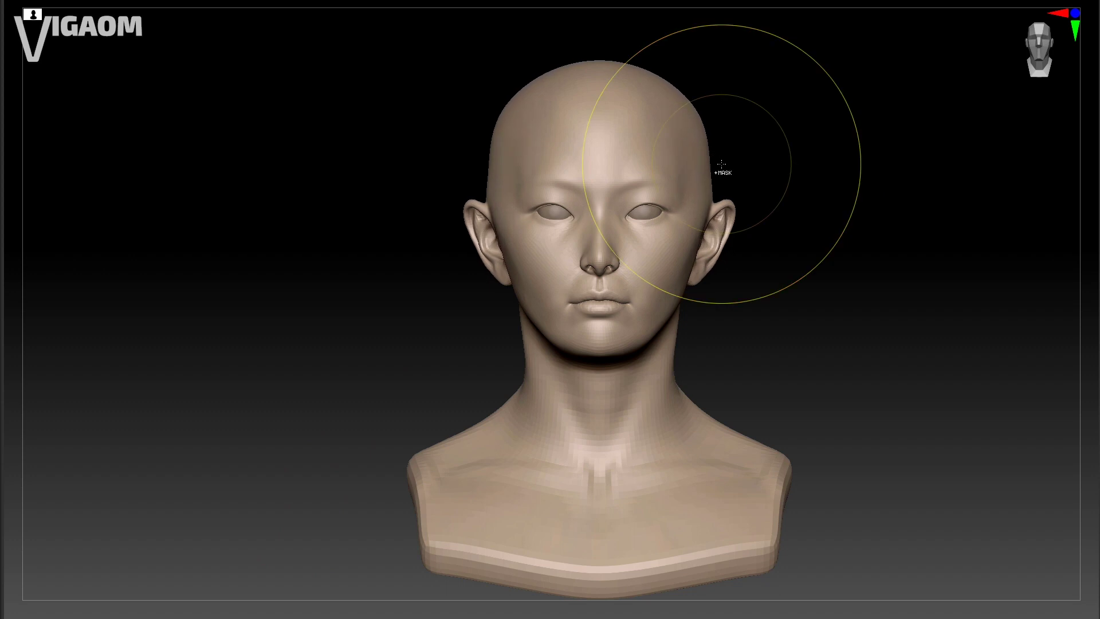
pyautogui.hotkey('ctrl', 'z')
# Step: Adjust the brush draw size and frame the whole bust from the front
pyautogui.press('s')
pyautogui.click(671, 206)
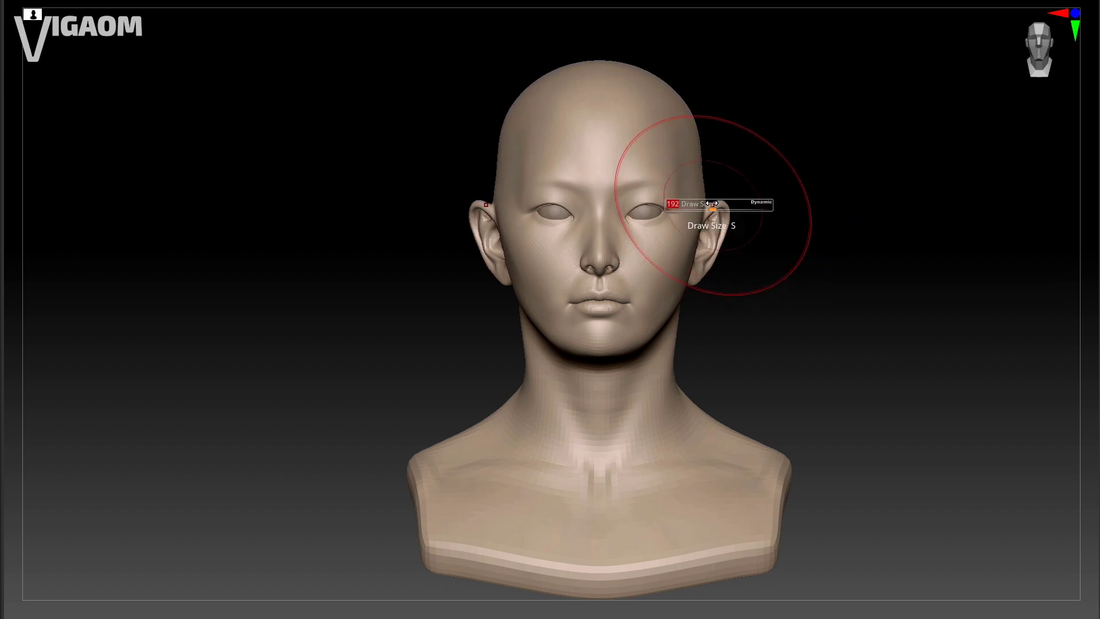
pyautogui.moveTo(700, 167)
pyautogui.mouseDown(button='right')
pyautogui.moveTo(711, 160)
pyautogui.moveTo(690, 153)
pyautogui.mouseUp(button='right')
pyautogui.press('s')
pyautogui.press('s')
pyautogui.moveTo(702, 235)
pyautogui.mouseDown(button='right')
pyautogui.moveTo(737, 207)
pyautogui.moveTo(712, 228)
pyautogui.mouseUp(button='right')
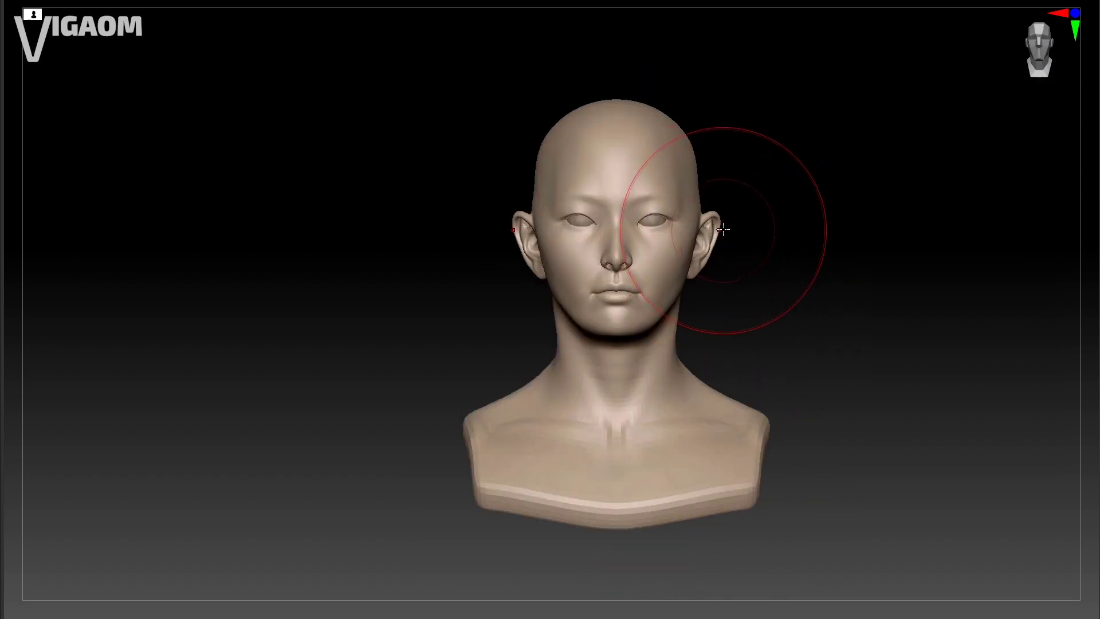
pyautogui.moveTo(720, 229)
pyautogui.keyDown('ctrl'); pyautogui.mouseDown(button='right')
pyautogui.moveTo(731, 223)
pyautogui.moveTo(719, 219)
pyautogui.moveTo(766, 216)
pyautogui.moveTo(704, 221)
pyautogui.moveTo(744, 225)
pyautogui.moveTo(722, 233)
pyautogui.moveTo(747, 228)
pyautogui.moveTo(687, 222)
pyautogui.moveTo(725, 201)
pyautogui.mouseUp(button='right'); pyautogui.keyUp('ctrl')
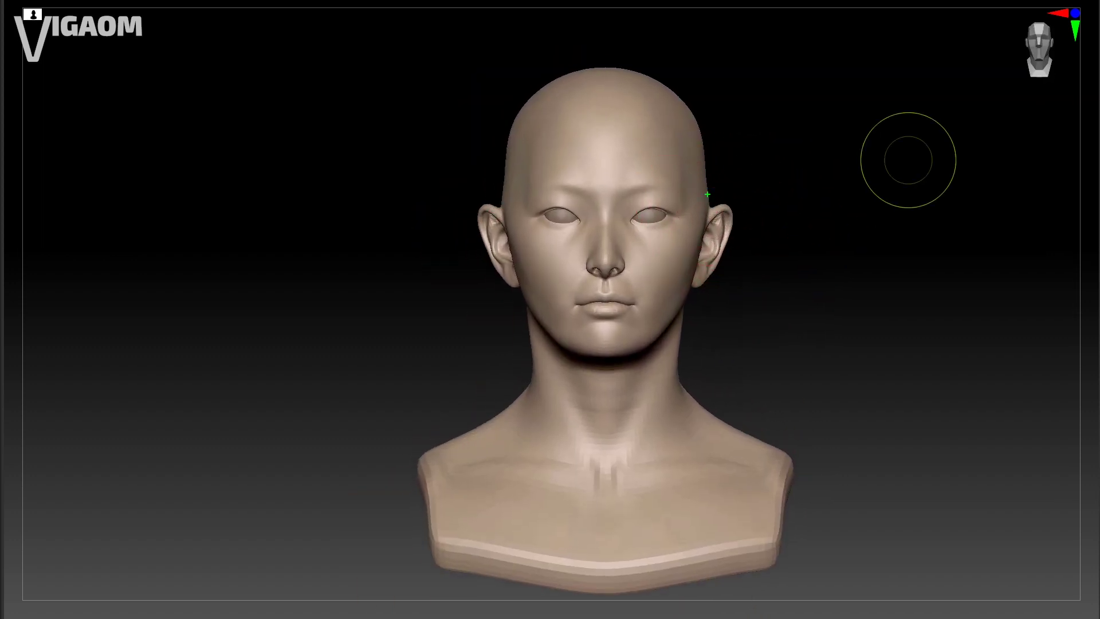
# Step: Circle the temple with an inward arrow, mark the nose bridge, nostrils and mouth corners, and trace the jawline in the front view
pyautogui.moveTo(706, 144)
pyautogui.mouseDown()
pyautogui.moveTo(698, 247)
pyautogui.moveTo(742, 149)
pyautogui.moveTo(703, 129)
pyautogui.mouseUp()
pyautogui.moveTo(735, 186)
pyautogui.mouseDown()
pyautogui.moveTo(720, 189)
pyautogui.moveTo(724, 201)
pyautogui.mouseUp()
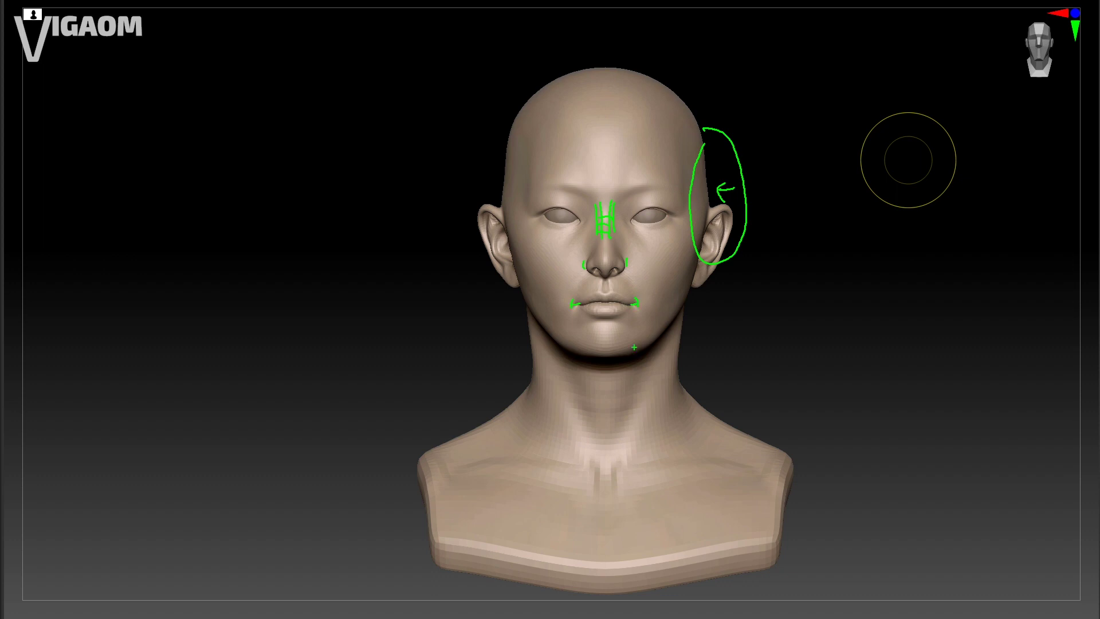
pyautogui.moveTo(521, 284)
pyautogui.mouseDown()
pyautogui.moveTo(556, 342)
pyautogui.moveTo(583, 355)
pyautogui.moveTo(648, 346)
pyautogui.mouseUp()
pyautogui.moveTo(519, 287)
pyautogui.mouseDown()
pyautogui.moveTo(579, 354)
pyautogui.moveTo(614, 362)
pyautogui.moveTo(632, 351)
pyautogui.moveTo(585, 355)
pyautogui.moveTo(670, 350)
pyautogui.mouseUp()
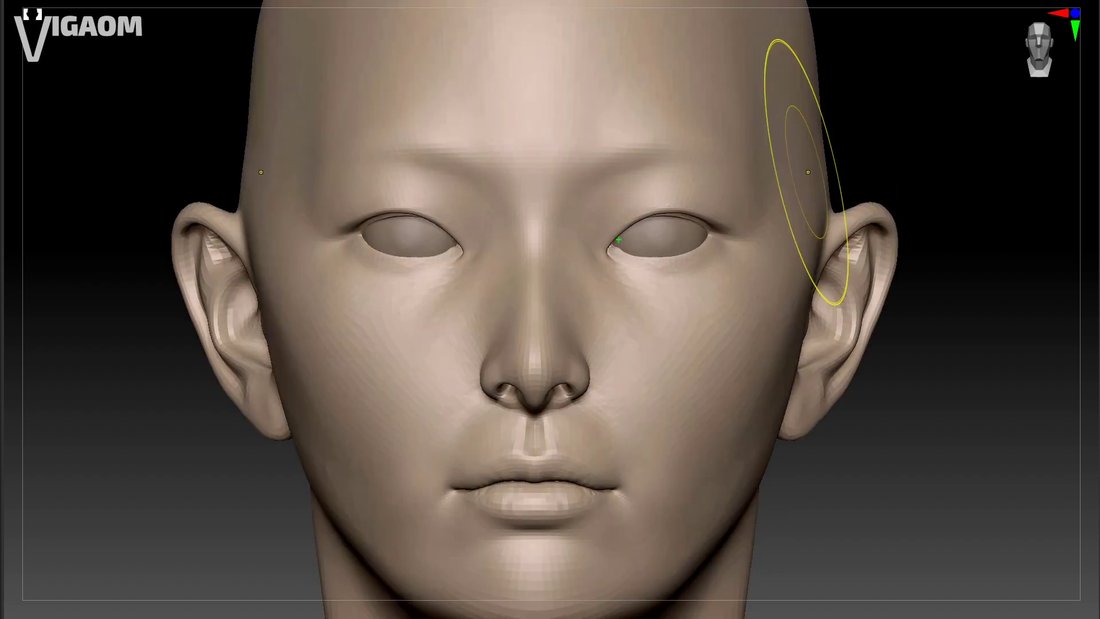
# Step: Trace the upper eyelid in green and blue, outline and hatch the lower lid in blue, and clear the markup
pyautogui.moveTo(728, 231)
pyautogui.mouseDown()
pyautogui.moveTo(682, 213)
pyautogui.moveTo(622, 228)
pyautogui.moveTo(608, 253)
pyautogui.mouseUp()
pyautogui.moveTo(614, 256)
pyautogui.mouseDown()
pyautogui.moveTo(599, 282)
pyautogui.moveTo(606, 244)
pyautogui.moveTo(651, 207)
pyautogui.moveTo(726, 223)
pyautogui.mouseUp()
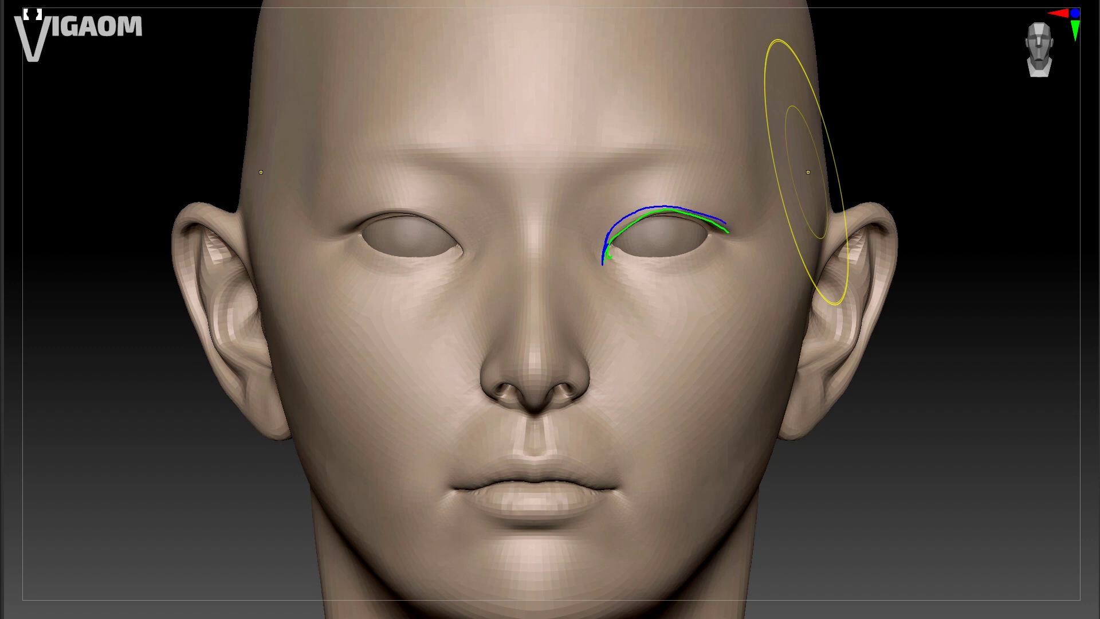
pyautogui.moveTo(624, 227); pyautogui.dragTo(623, 220)
pyautogui.moveTo(614, 253)
pyautogui.mouseDown()
pyautogui.moveTo(650, 263)
pyautogui.moveTo(711, 248)
pyautogui.moveTo(686, 258)
pyautogui.mouseUp()
pyautogui.moveTo(674, 255); pyautogui.dragTo(673, 260)
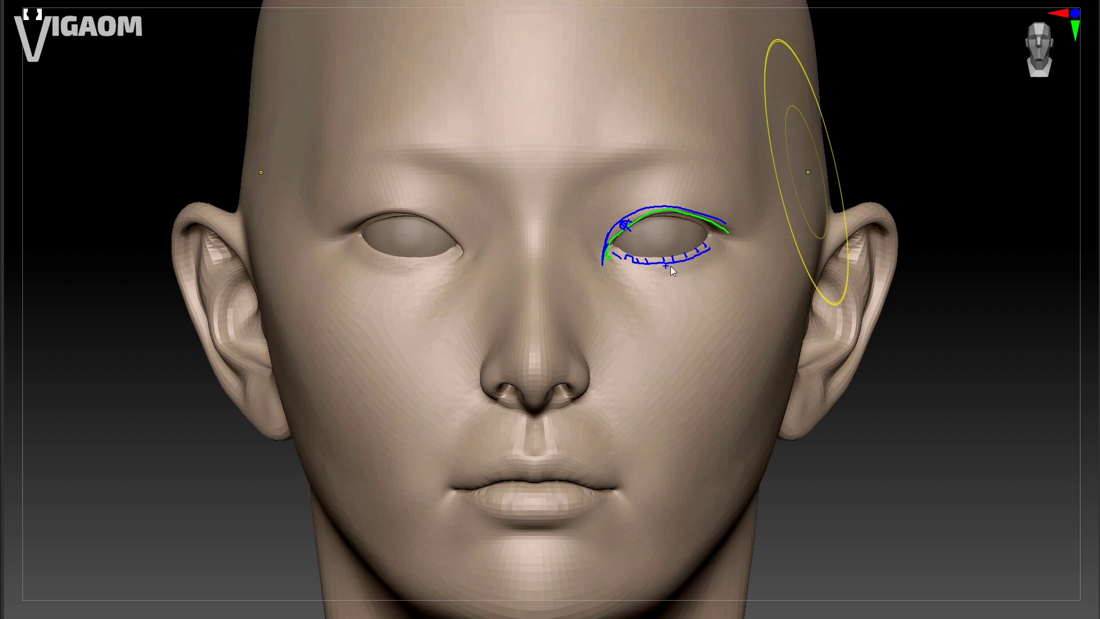
pyautogui.press('Escape')
# Step: Mark the upper eyelid's thickness and circle the nose tip in a view from below, and clear the markup
pyautogui.moveTo(714, 315); pyautogui.dragTo(702, 311, button='right')
pyautogui.press('s')
pyautogui.moveTo(671, 270); pyautogui.dragTo(651, 270)
pyautogui.moveTo(651, 269)
pyautogui.mouseDown(button='right')
pyautogui.moveTo(648, 235)
pyautogui.moveTo(655, 248)
pyautogui.moveTo(668, 238)
pyautogui.mouseUp(button='right')
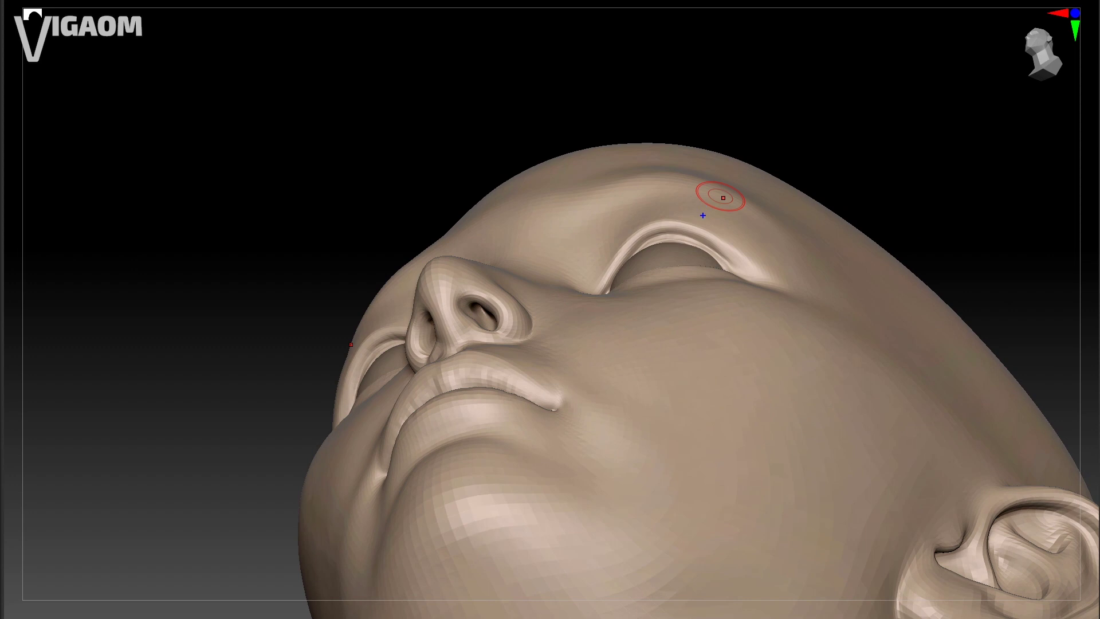
pyautogui.moveTo(706, 210); pyautogui.dragTo(694, 222)
pyautogui.moveTo(692, 242); pyautogui.dragTo(679, 243)
pyautogui.moveTo(449, 298)
pyautogui.mouseDown()
pyautogui.moveTo(414, 273)
pyautogui.moveTo(457, 299)
pyautogui.moveTo(430, 304)
pyautogui.moveTo(457, 252)
pyautogui.moveTo(456, 296)
pyautogui.moveTo(415, 290)
pyautogui.moveTo(470, 255)
pyautogui.moveTo(483, 270)
pyautogui.mouseUp()
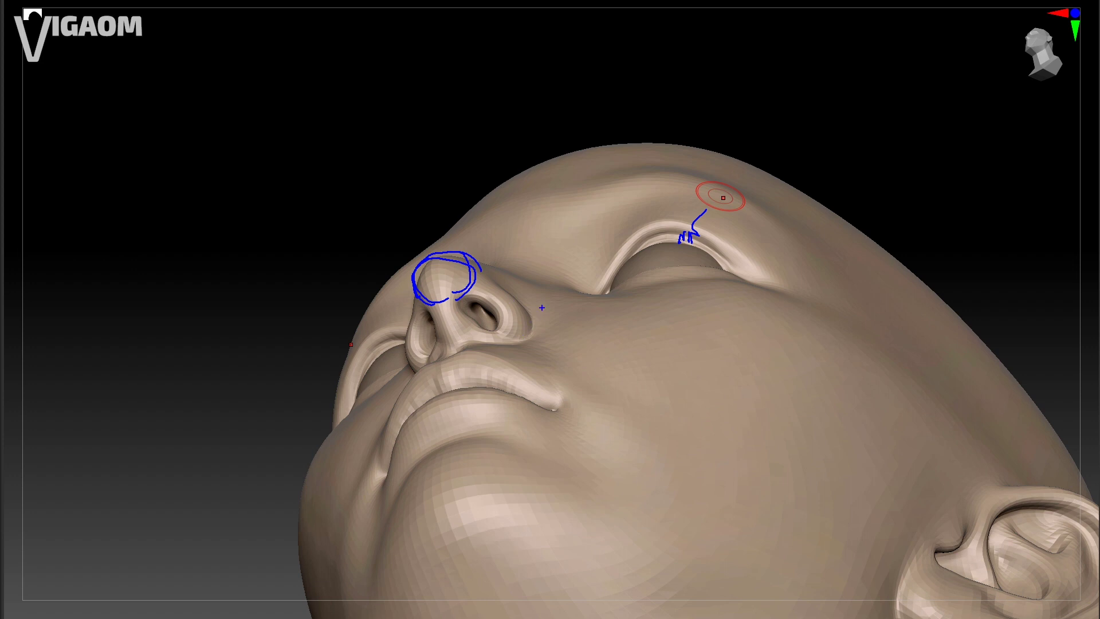
pyautogui.press('Escape')
# Step: Draw brow-level and nose-base guidelines out to the ear in front view, outline a larger ear between them, and clear the markup
pyautogui.keyDown('shift'); pyautogui.moveTo(571, 290); pyautogui.dragTo(619, 337, button='right'); pyautogui.keyUp('shift')
pyautogui.press('f')
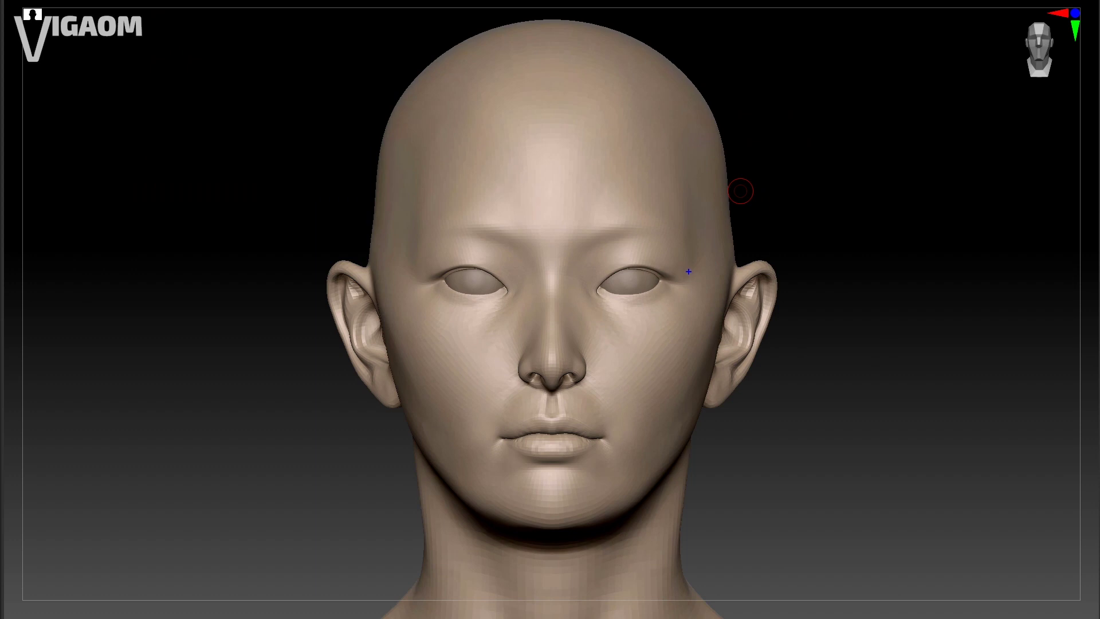
pyautogui.moveTo(607, 229); pyautogui.dragTo(775, 235)
pyautogui.moveTo(556, 390); pyautogui.dragTo(714, 387)
pyautogui.moveTo(735, 275)
pyautogui.mouseDown()
pyautogui.moveTo(743, 252)
pyautogui.moveTo(793, 281)
pyautogui.moveTo(768, 344)
pyautogui.moveTo(713, 380)
pyautogui.moveTo(764, 363)
pyautogui.mouseUp()
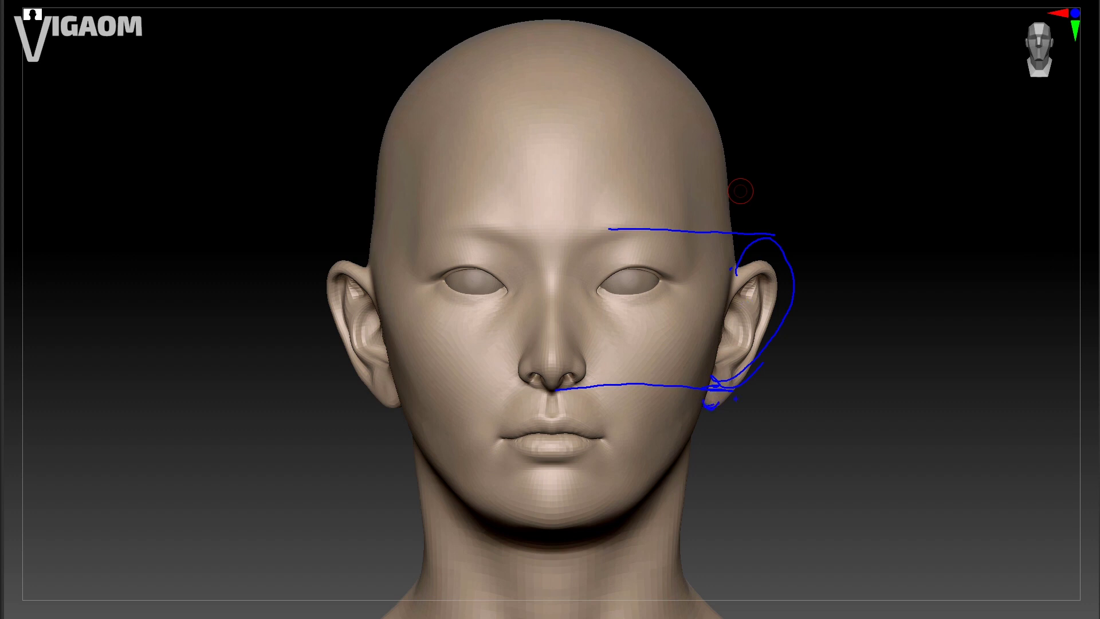
pyautogui.moveTo(755, 240)
pyautogui.mouseDown()
pyautogui.moveTo(750, 256)
pyautogui.moveTo(768, 245)
pyautogui.mouseUp()
pyautogui.press('Escape')
# Step: Draw blue guidelines with arrows across the skull's length and width in the top view
pyautogui.moveTo(840, 349); pyautogui.dragTo(721, 334, button='right')
pyautogui.press('s')
pyautogui.moveTo(683, 337); pyautogui.dragTo(670, 353)
pyautogui.press('s')
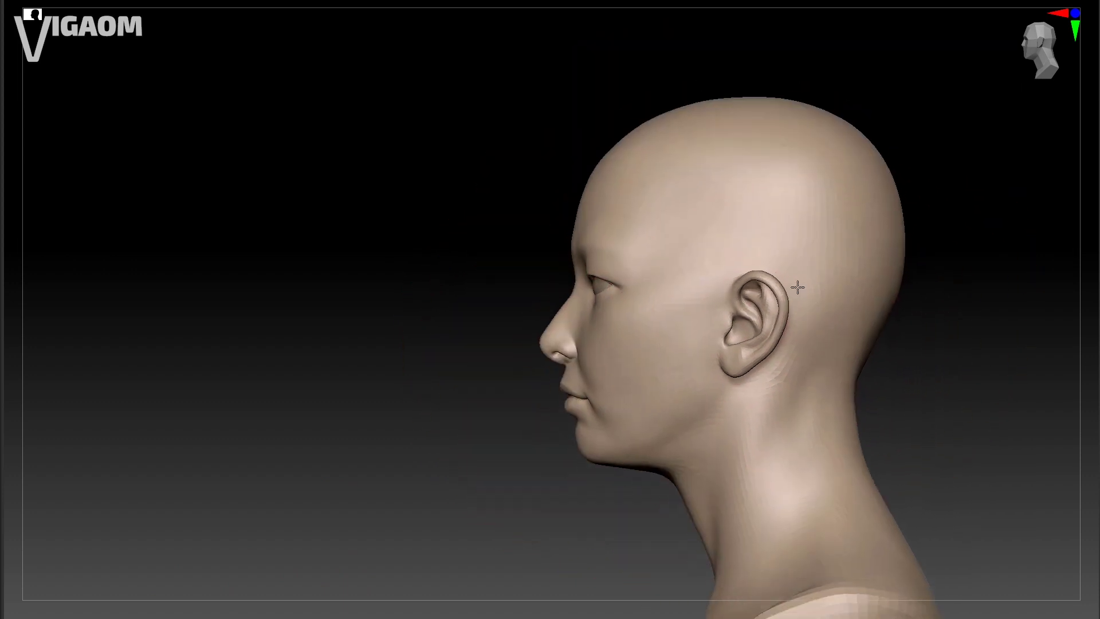
pyautogui.moveTo(797, 287)
pyautogui.keyDown('ctrl'); pyautogui.mouseDown(button='right')
pyautogui.moveTo(634, 258)
pyautogui.moveTo(657, 261)
pyautogui.mouseUp(button='right'); pyautogui.keyUp('ctrl')
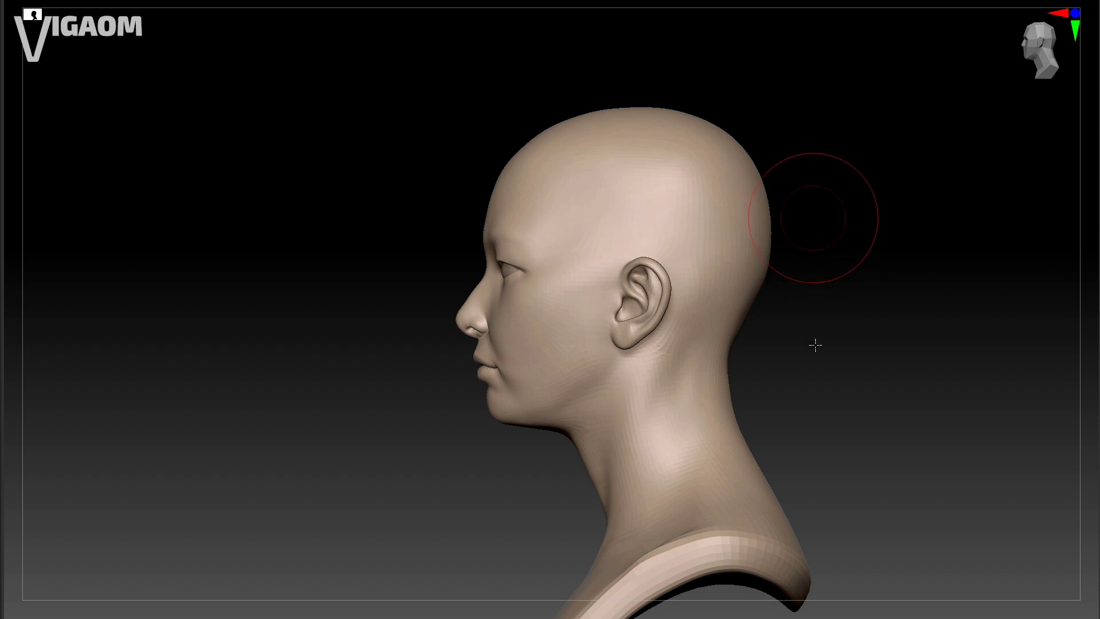
pyautogui.moveTo(822, 216); pyautogui.dragTo(813, 277, button='right')
pyautogui.moveTo(516, 325); pyautogui.dragTo(735, 316)
pyautogui.moveTo(738, 273); pyautogui.dragTo(735, 395)
pyautogui.moveTo(514, 218); pyautogui.dragTo(712, 241)
pyautogui.moveTo(553, 424); pyautogui.dragTo(691, 414)
pyautogui.moveTo(615, 228); pyautogui.dragTo(622, 417)
pyautogui.moveTo(602, 244); pyautogui.dragTo(632, 253)
pyautogui.moveTo(603, 401); pyautogui.dragTo(642, 399)
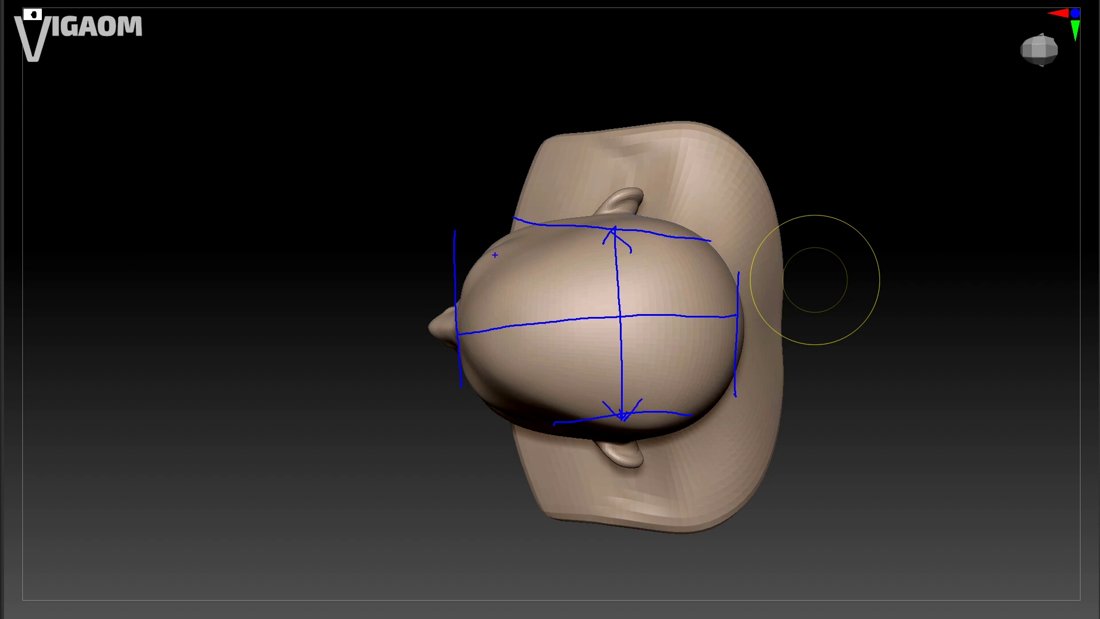
# Step: Reinforce the front-to-back skull length with repeated lines and arrowheads, mark the side and back edges, and clear the markup
pyautogui.moveTo(458, 331)
pyautogui.mouseDown()
pyautogui.moveTo(736, 315)
pyautogui.moveTo(738, 285)
pyautogui.mouseUp()
pyautogui.moveTo(458, 333)
pyautogui.mouseDown()
pyautogui.moveTo(736, 331)
pyautogui.moveTo(733, 275)
pyautogui.mouseUp()
pyautogui.moveTo(469, 311)
pyautogui.mouseDown()
pyautogui.moveTo(456, 330)
pyautogui.moveTo(469, 356)
pyautogui.moveTo(749, 325)
pyautogui.moveTo(724, 356)
pyautogui.mouseUp()
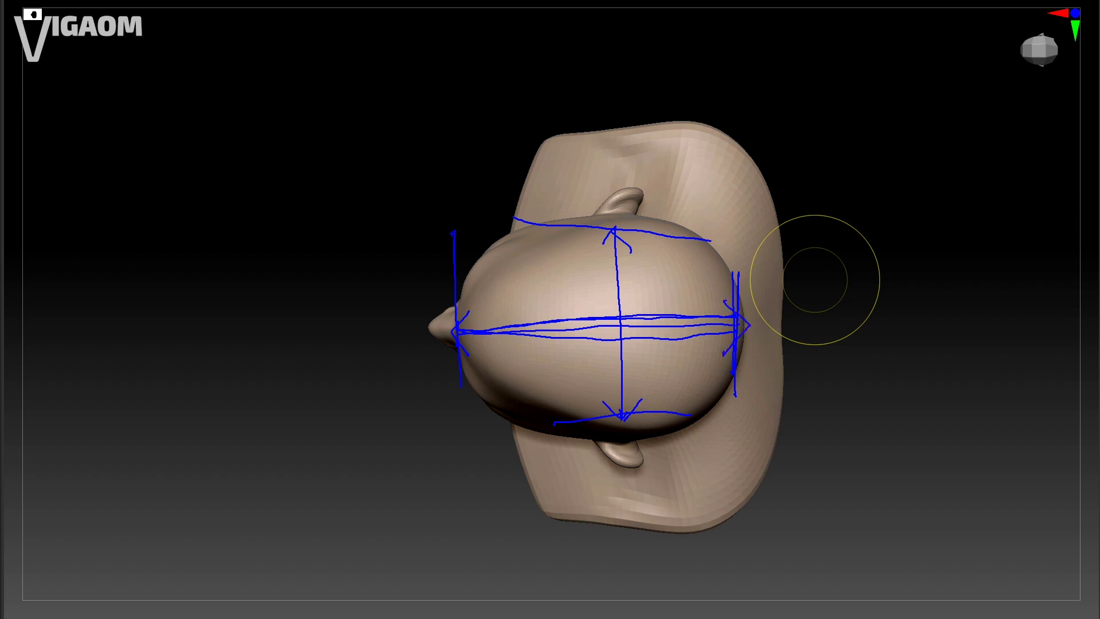
pyautogui.moveTo(581, 221); pyautogui.dragTo(614, 224)
pyautogui.moveTo(743, 293); pyautogui.dragTo(746, 395)
pyautogui.press('Escape')
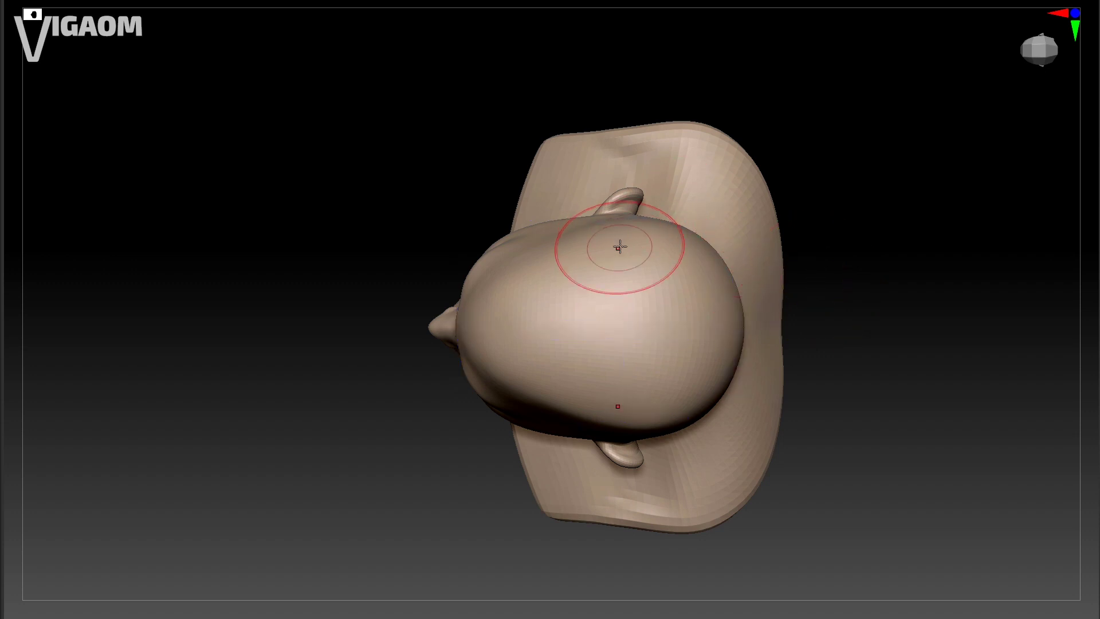
# Step: Outline a rounder, wider skull shape around the head in the top view and clear the markup
pyautogui.press('ctrl')
pyautogui.hotkey('ctrl', '2')
pyautogui.moveTo(463, 302)
pyautogui.mouseDown()
pyautogui.moveTo(492, 243)
pyautogui.moveTo(612, 198)
pyautogui.moveTo(713, 287)
pyautogui.mouseUp()
pyautogui.moveTo(457, 322)
pyautogui.mouseDown()
pyautogui.moveTo(544, 444)
pyautogui.moveTo(685, 408)
pyautogui.moveTo(703, 236)
pyautogui.moveTo(498, 256)
pyautogui.moveTo(518, 430)
pyautogui.moveTo(745, 344)
pyautogui.moveTo(676, 219)
pyautogui.mouseUp()
pyautogui.moveTo(492, 235)
pyautogui.mouseDown()
pyautogui.moveTo(595, 163)
pyautogui.moveTo(727, 279)
pyautogui.mouseUp()
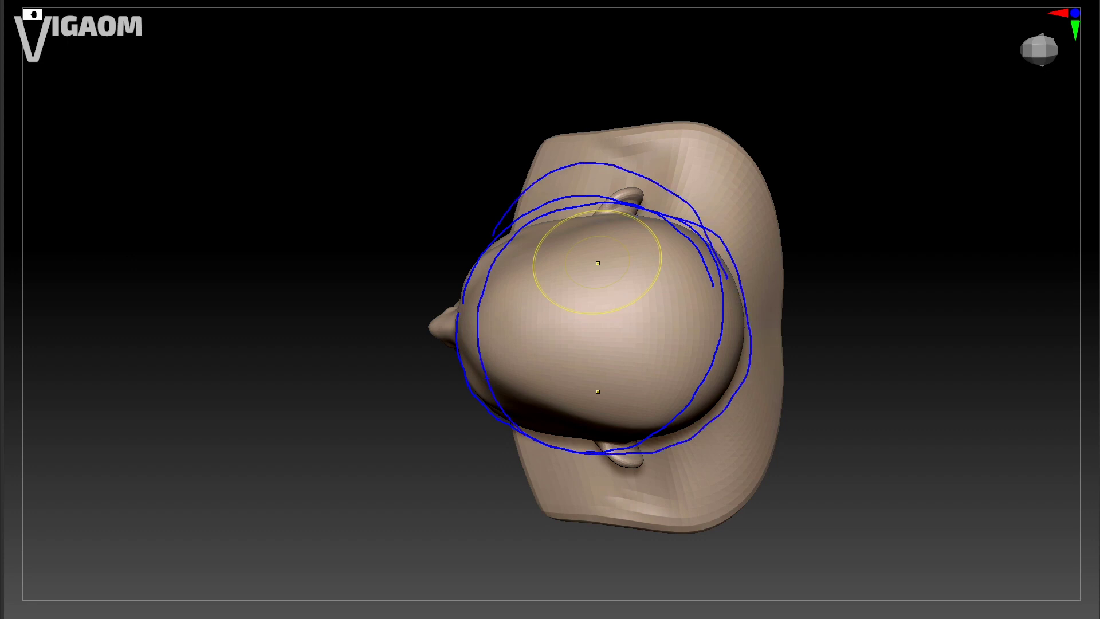
pyautogui.moveTo(487, 427)
pyautogui.mouseDown()
pyautogui.moveTo(706, 436)
pyautogui.moveTo(744, 376)
pyautogui.mouseUp()
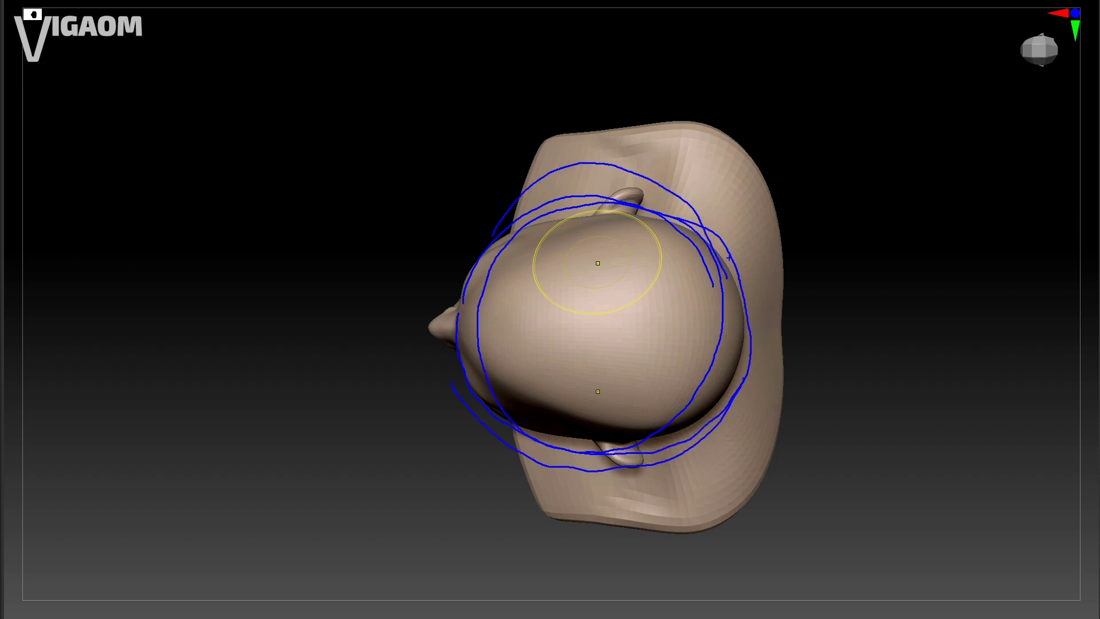
pyautogui.press('Escape')
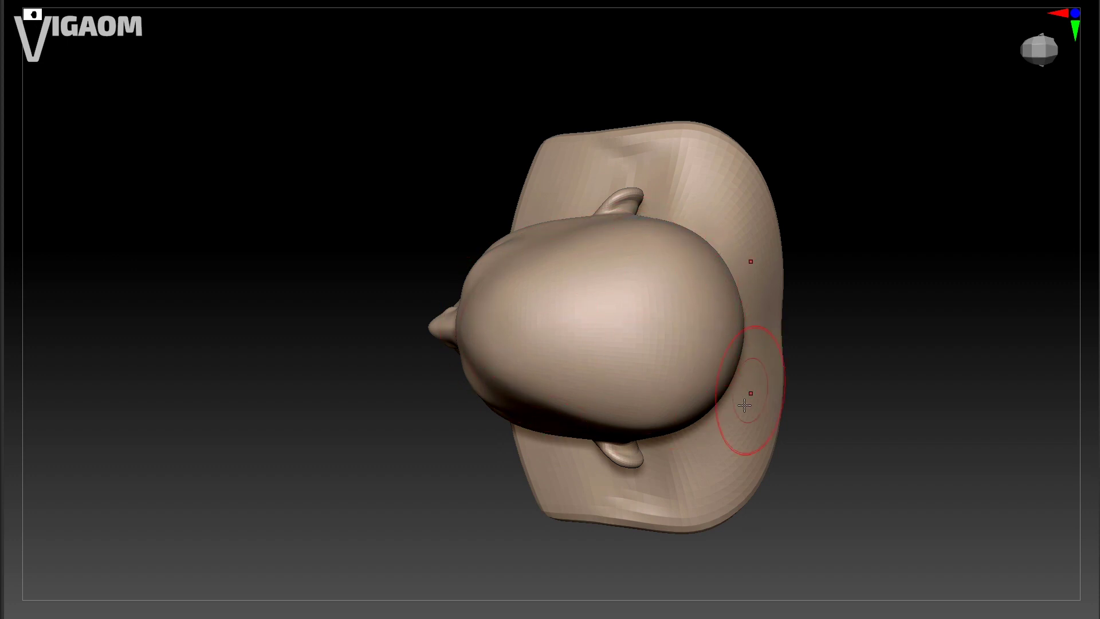
# Step: Draw the brow-level skull depth line and a shallower back-of-skull curve over the crown in side view
pyautogui.moveTo(710, 339); pyautogui.dragTo(721, 298, button='right')
pyautogui.keyDown('alt'); pyautogui.moveTo(719, 369); pyautogui.dragTo(703, 163, button='right'); pyautogui.keyUp('alt')
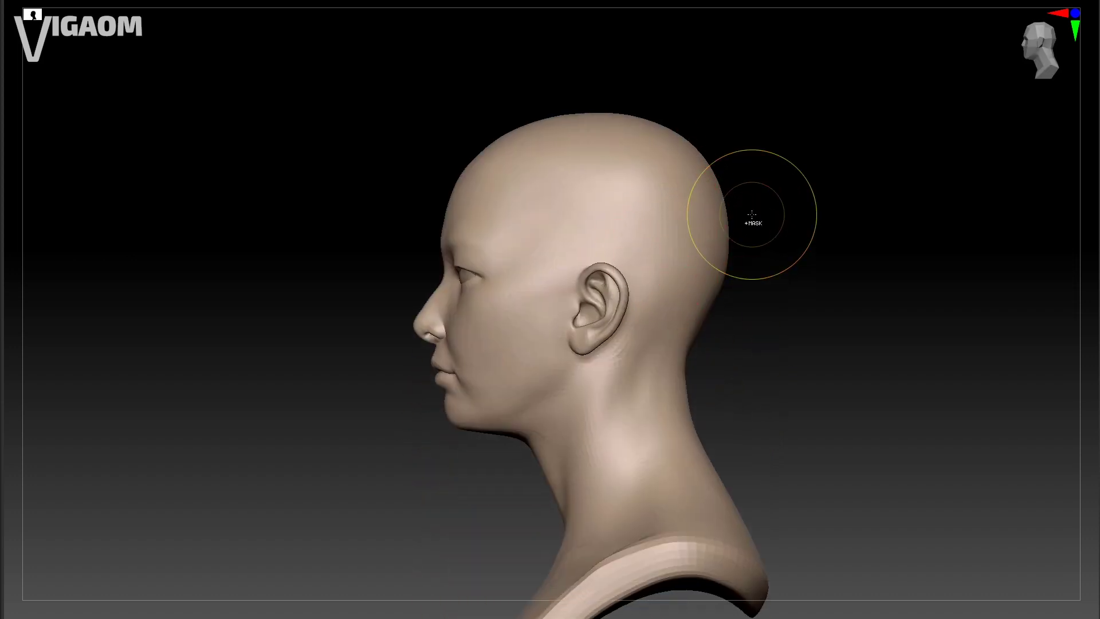
pyautogui.moveTo(458, 211)
pyautogui.mouseDown()
pyautogui.moveTo(443, 222)
pyautogui.moveTo(712, 226)
pyautogui.moveTo(699, 251)
pyautogui.mouseUp()
pyautogui.moveTo(574, 121)
pyautogui.mouseDown()
pyautogui.moveTo(630, 133)
pyautogui.moveTo(691, 201)
pyautogui.moveTo(689, 309)
pyautogui.mouseUp()
pyautogui.moveTo(710, 268); pyautogui.dragTo(680, 343)
pyautogui.moveTo(703, 289); pyautogui.dragTo(666, 380)
pyautogui.moveTo(692, 200)
pyautogui.mouseDown()
pyautogui.moveTo(616, 114)
pyautogui.moveTo(495, 125)
pyautogui.mouseUp()
pyautogui.moveTo(463, 177)
pyautogui.mouseDown()
pyautogui.moveTo(541, 118)
pyautogui.moveTo(684, 181)
pyautogui.mouseUp()
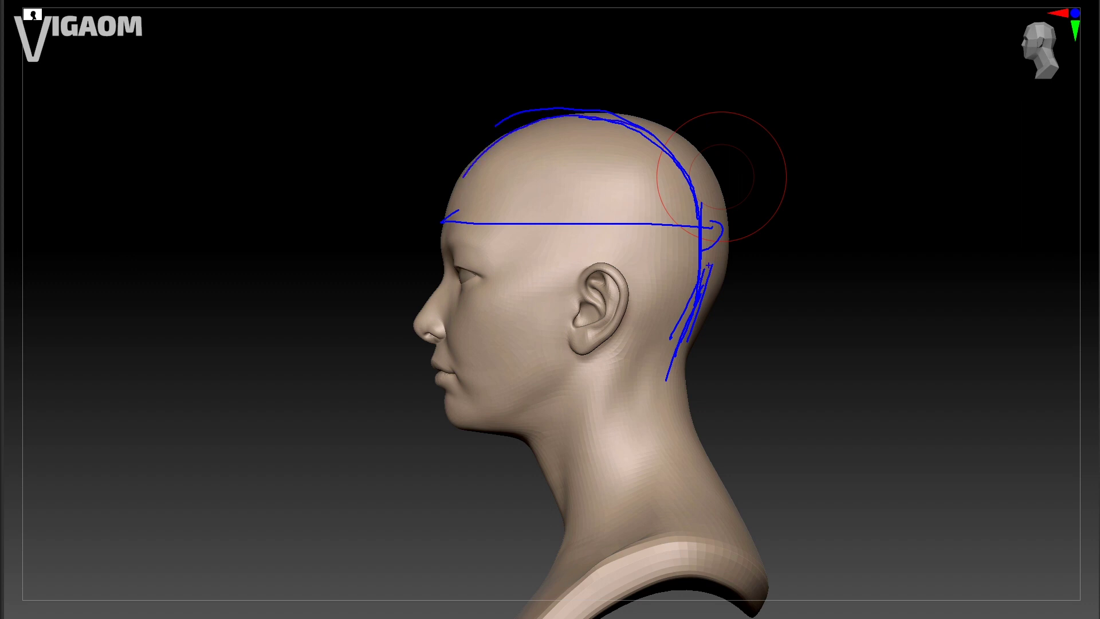
# Step: Draw an inward arrow at the lower back of the skull, mark the ear's ends, and trace a slimmer nape
pyautogui.moveTo(706, 235)
pyautogui.mouseDown()
pyautogui.moveTo(697, 313)
pyautogui.moveTo(659, 301)
pyautogui.mouseUp()
pyautogui.moveTo(573, 271); pyautogui.dragTo(572, 281)
pyautogui.moveTo(564, 337); pyautogui.dragTo(562, 346)
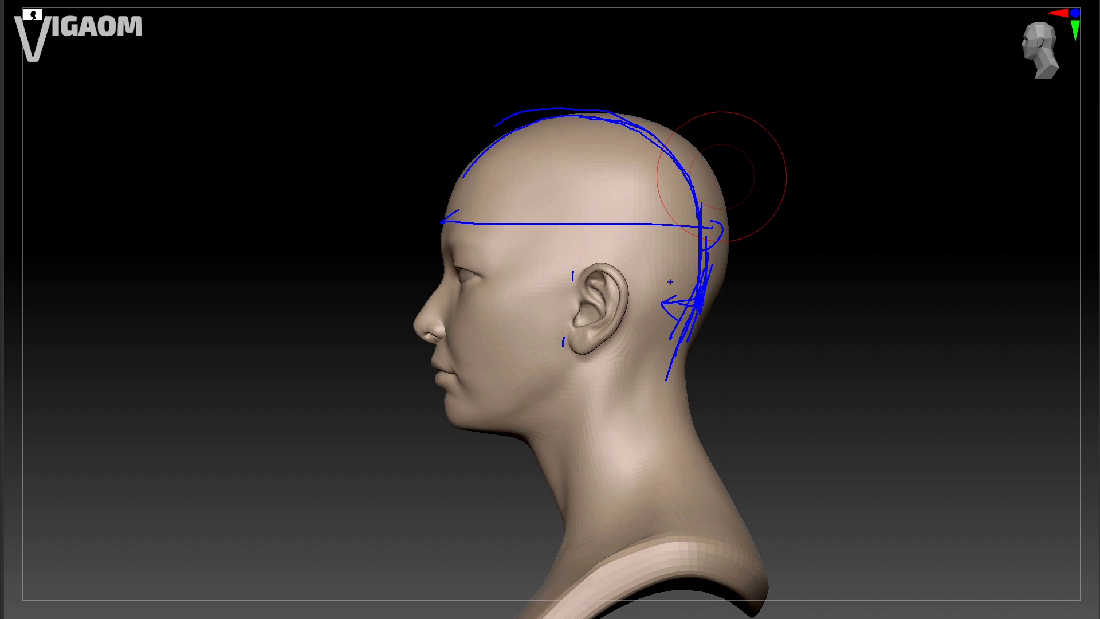
pyautogui.moveTo(673, 355); pyautogui.dragTo(664, 438)
pyautogui.moveTo(670, 381)
pyautogui.mouseDown()
pyautogui.moveTo(683, 497)
pyautogui.moveTo(705, 528)
pyautogui.mouseUp()
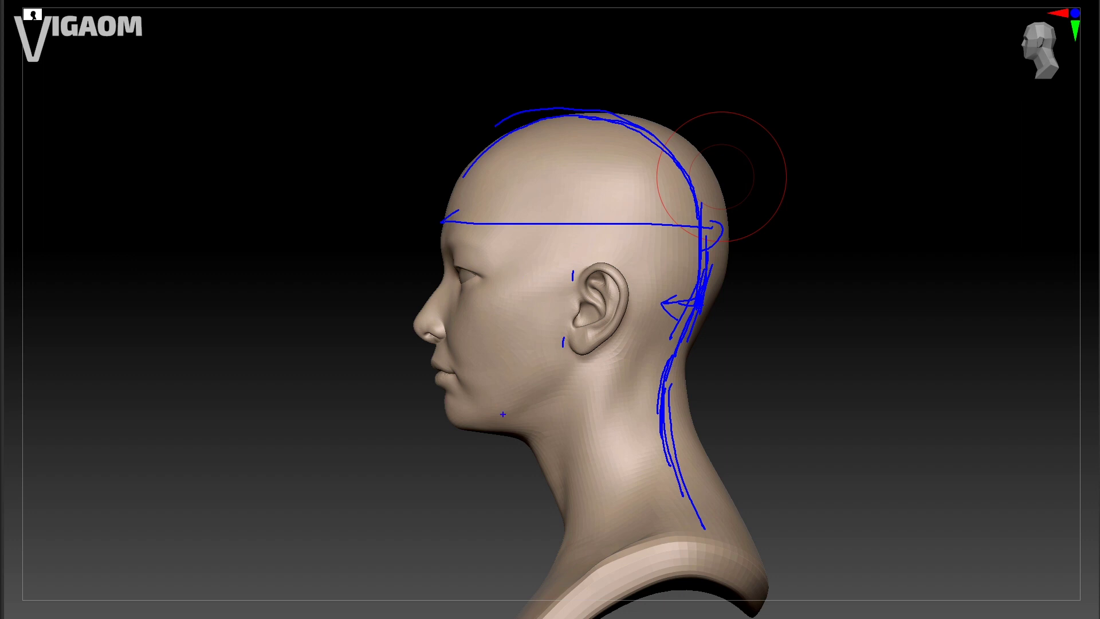
# Step: Mark the front of the neck and draw a blue slanted guideline from the eye down the throat to the chest
pyautogui.moveTo(539, 458); pyautogui.dragTo(566, 526)
pyautogui.moveTo(460, 279); pyautogui.dragTo(584, 592)
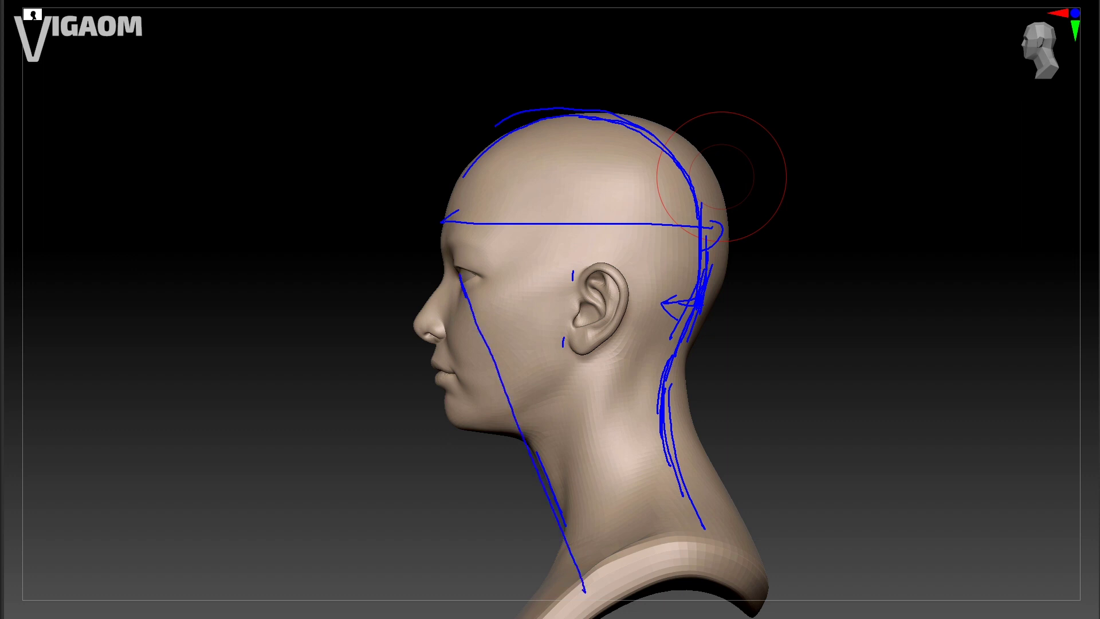
pyautogui.moveTo(460, 276); pyautogui.dragTo(592, 576)
pyautogui.moveTo(546, 496); pyautogui.dragTo(553, 515)
pyautogui.moveTo(480, 334); pyautogui.dragTo(588, 587)
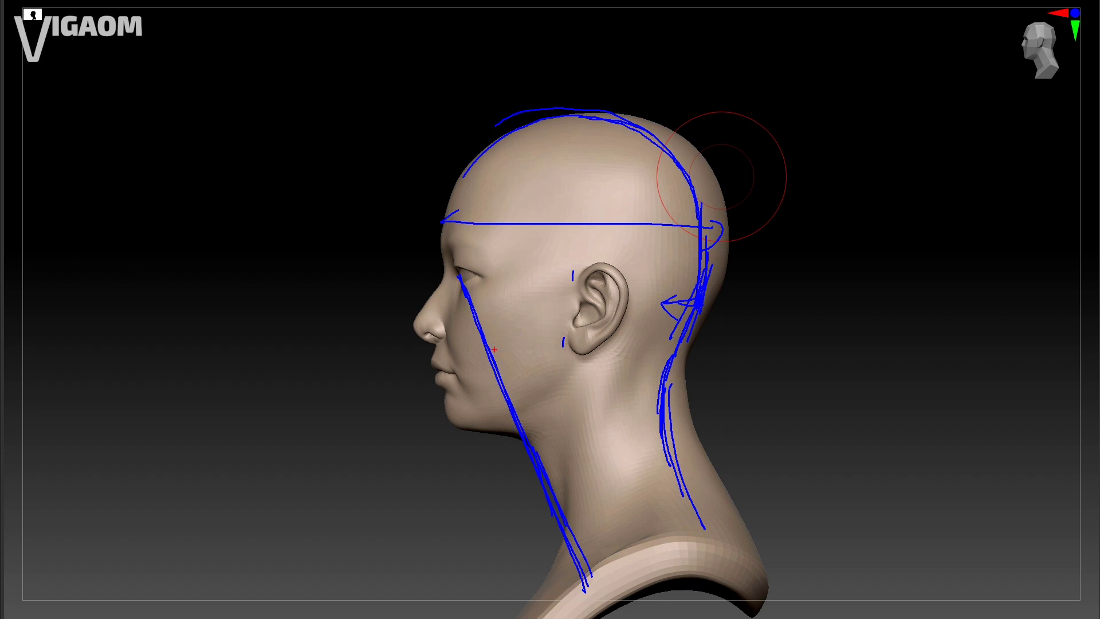
# Step: Draw a steeper red guideline from the eye past the chin as an alternative front-of-neck line
pyautogui.moveTo(460, 276); pyautogui.dragTo(524, 466)
pyautogui.moveTo(497, 392); pyautogui.dragTo(533, 514)
pyautogui.moveTo(524, 467); pyautogui.dragTo(558, 573)
pyautogui.moveTo(559, 573); pyautogui.dragTo(481, 349)
pyautogui.moveTo(460, 274); pyautogui.dragTo(501, 413)
# Step: Retrace the back of the skull and nape in red, mark the throat and upper back, and clear the markup
pyautogui.moveTo(701, 218)
pyautogui.mouseDown()
pyautogui.moveTo(679, 493)
pyautogui.moveTo(705, 533)
pyautogui.mouseUp()
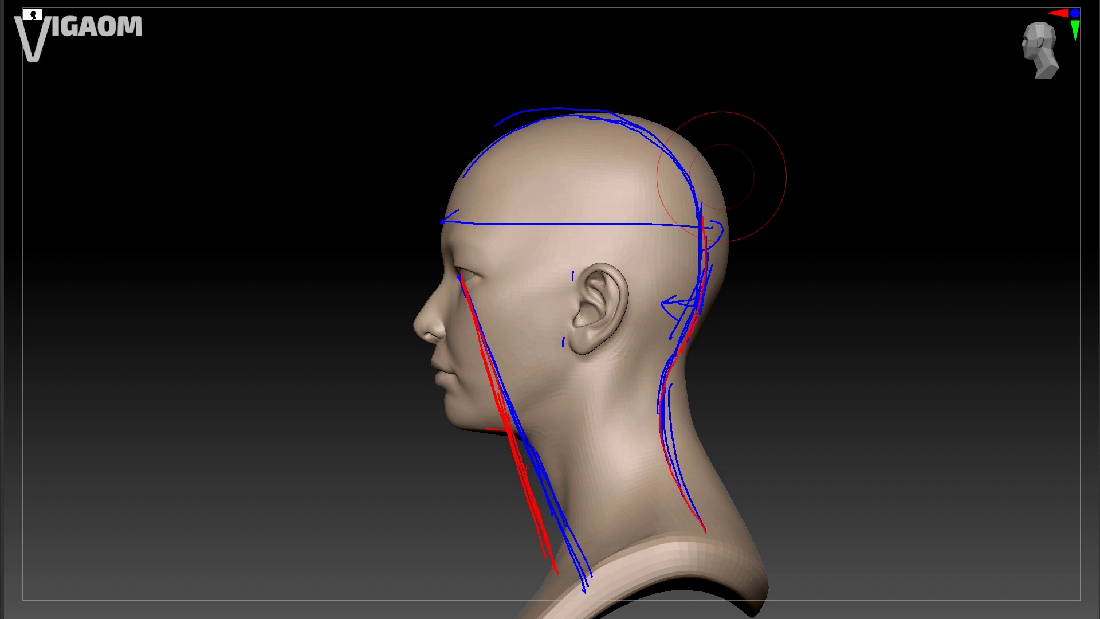
pyautogui.moveTo(542, 464); pyautogui.dragTo(563, 510)
pyautogui.moveTo(512, 454); pyautogui.dragTo(527, 501)
pyautogui.moveTo(693, 496)
pyautogui.mouseDown()
pyautogui.moveTo(737, 575)
pyautogui.moveTo(743, 538)
pyautogui.mouseUp()
pyautogui.press('Escape')
# Step: Draw the neck muscle ends and both collarbones in red on the front of the bust
pyautogui.moveTo(759, 445)
pyautogui.mouseDown()
pyautogui.moveTo(675, 410)
pyautogui.moveTo(663, 437)
pyautogui.moveTo(707, 384)
pyautogui.mouseUp()
pyautogui.moveTo(648, 404); pyautogui.dragTo(683, 429)
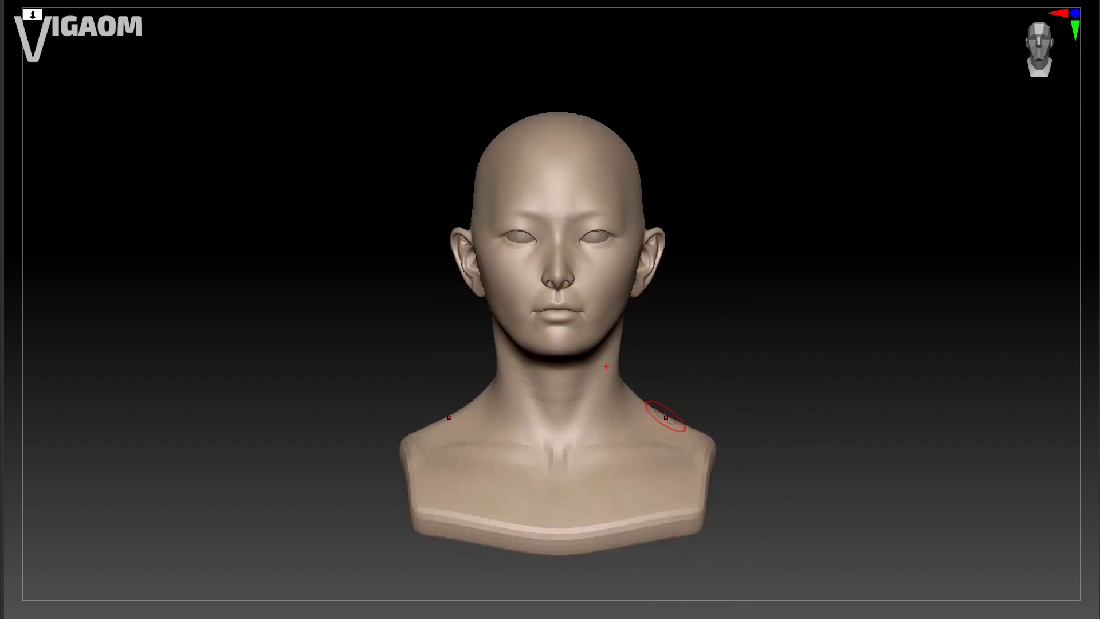
pyautogui.moveTo(565, 449)
pyautogui.mouseDown()
pyautogui.moveTo(573, 426)
pyautogui.moveTo(554, 447)
pyautogui.moveTo(590, 425)
pyautogui.moveTo(526, 420)
pyautogui.mouseUp()
pyautogui.moveTo(571, 468)
pyautogui.mouseDown()
pyautogui.moveTo(572, 454)
pyautogui.moveTo(539, 452)
pyautogui.moveTo(658, 441)
pyautogui.mouseUp()
pyautogui.moveTo(570, 461); pyautogui.dragTo(424, 434)
pyautogui.moveTo(648, 440); pyautogui.dragTo(682, 438)
pyautogui.moveTo(593, 462); pyautogui.dragTo(621, 460)
# Step: Mark the sternum with cross lines and the creases near both shoulders in red, and clear the markup
pyautogui.moveTo(501, 458); pyautogui.dragTo(563, 535)
pyautogui.moveTo(531, 502); pyautogui.dragTo(575, 503)
pyautogui.moveTo(548, 519); pyautogui.dragTo(578, 520)
pyautogui.moveTo(674, 461); pyautogui.dragTo(688, 484)
pyautogui.moveTo(458, 456); pyautogui.dragTo(402, 503)
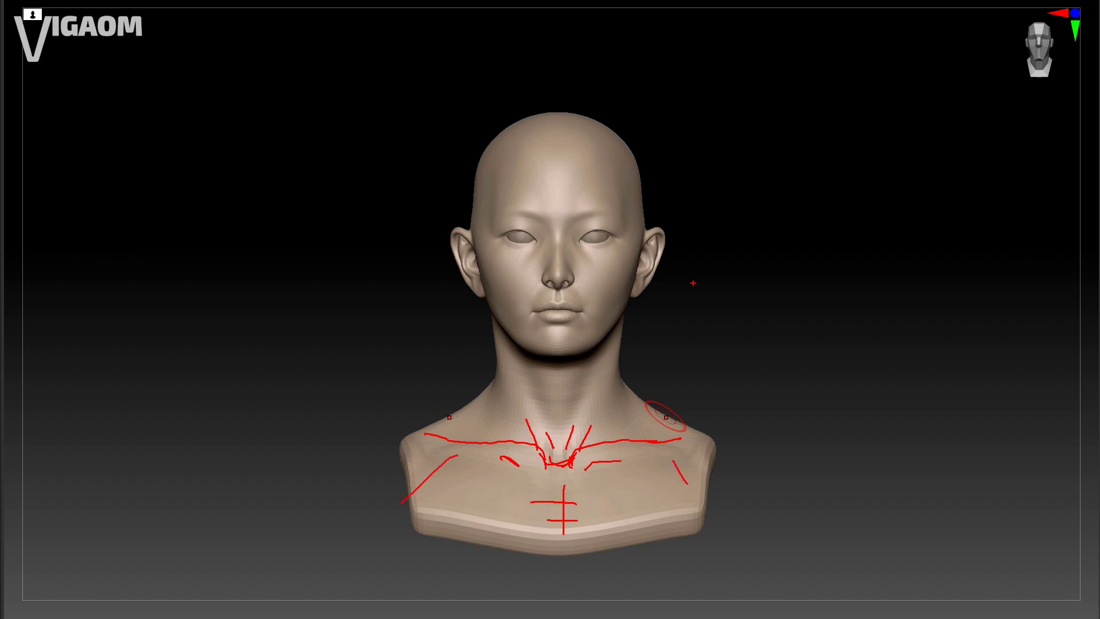
pyautogui.press('Escape')
# Step: Circle the ear's upper inner fold and trace its inner contour and lower notch in red from a three-quarter view
pyautogui.moveTo(700, 268)
pyautogui.keyDown('alt'); pyautogui.mouseDown()
pyautogui.moveTo(827, 176)
pyautogui.moveTo(724, 330)
pyautogui.moveTo(659, 319)
pyautogui.moveTo(717, 361)
pyautogui.moveTo(744, 302)
pyautogui.mouseUp(); pyautogui.keyUp('alt')
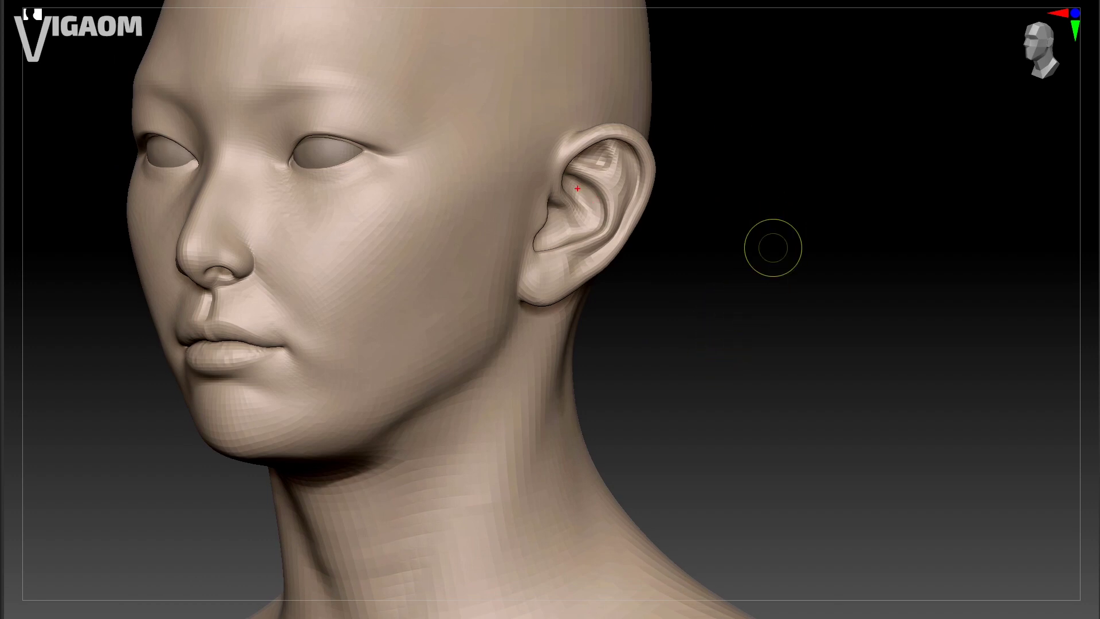
pyautogui.moveTo(580, 177)
pyautogui.mouseDown()
pyautogui.moveTo(586, 167)
pyautogui.moveTo(579, 173)
pyautogui.mouseUp()
pyautogui.moveTo(576, 218)
pyautogui.mouseDown()
pyautogui.moveTo(591, 232)
pyautogui.moveTo(577, 236)
pyautogui.mouseUp()
pyautogui.moveTo(539, 245)
pyautogui.mouseDown()
pyautogui.moveTo(546, 254)
pyautogui.moveTo(566, 238)
pyautogui.moveTo(558, 253)
pyautogui.moveTo(607, 225)
pyautogui.mouseUp()
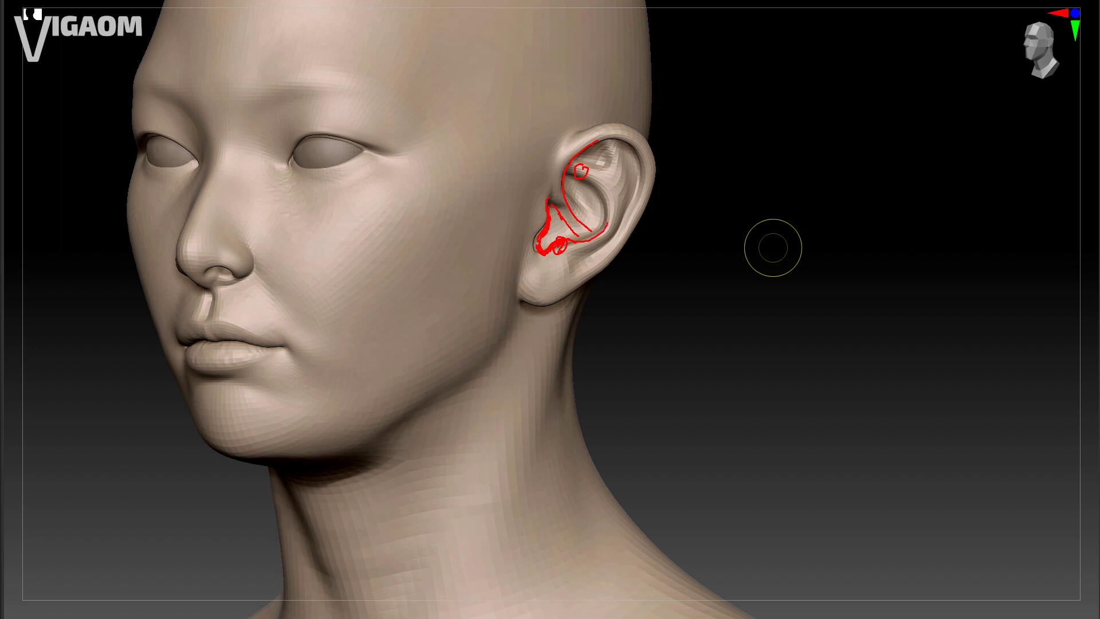
# Step: Outline the ear's concha, upper folds and outer rim in red, and clear the markup
pyautogui.moveTo(568, 186)
pyautogui.mouseDown()
pyautogui.moveTo(584, 185)
pyautogui.moveTo(605, 212)
pyautogui.moveTo(599, 199)
pyautogui.mouseUp()
pyautogui.moveTo(603, 150)
pyautogui.mouseDown()
pyautogui.moveTo(593, 185)
pyautogui.moveTo(618, 171)
pyautogui.moveTo(637, 182)
pyautogui.mouseUp()
pyautogui.moveTo(600, 141); pyautogui.dragTo(631, 137)
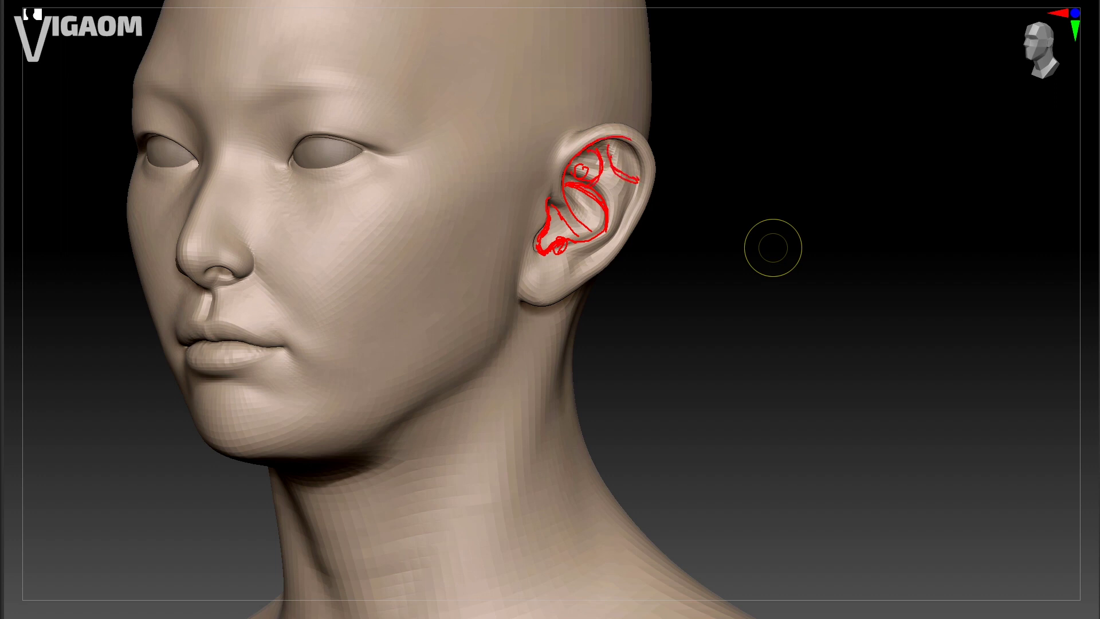
pyautogui.moveTo(564, 150); pyautogui.dragTo(620, 123)
pyautogui.moveTo(654, 165); pyautogui.dragTo(605, 268)
pyautogui.press('Escape')
# Step: Mark the bone behind the ear and the side neck muscle descending from it in red, and clear the markup
pyautogui.moveTo(702, 318)
pyautogui.keyDown('shift'); pyautogui.mouseDown(button='right')
pyautogui.moveTo(726, 300)
pyautogui.moveTo(685, 319)
pyautogui.moveTo(723, 337)
pyautogui.mouseUp(button='right'); pyautogui.keyUp('shift')
pyautogui.press('s')
pyautogui.moveTo(717, 385)
pyautogui.mouseDown(button='right')
pyautogui.moveTo(630, 398)
pyautogui.moveTo(732, 379)
pyautogui.moveTo(669, 318)
pyautogui.moveTo(675, 332)
pyautogui.moveTo(678, 307)
pyautogui.moveTo(661, 325)
pyautogui.moveTo(682, 260)
pyautogui.moveTo(668, 302)
pyautogui.moveTo(663, 265)
pyautogui.moveTo(636, 285)
pyautogui.moveTo(648, 260)
pyautogui.moveTo(663, 260)
pyautogui.mouseUp(button='right')
pyautogui.press('s')
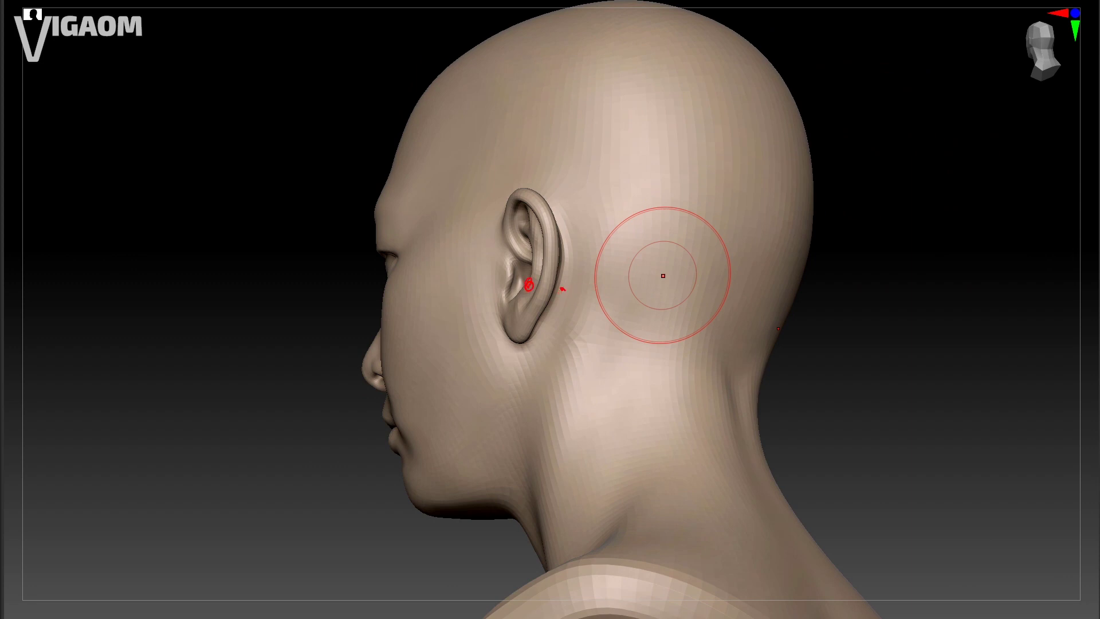
pyautogui.moveTo(556, 280)
pyautogui.mouseDown()
pyautogui.moveTo(581, 304)
pyautogui.moveTo(616, 286)
pyautogui.mouseUp()
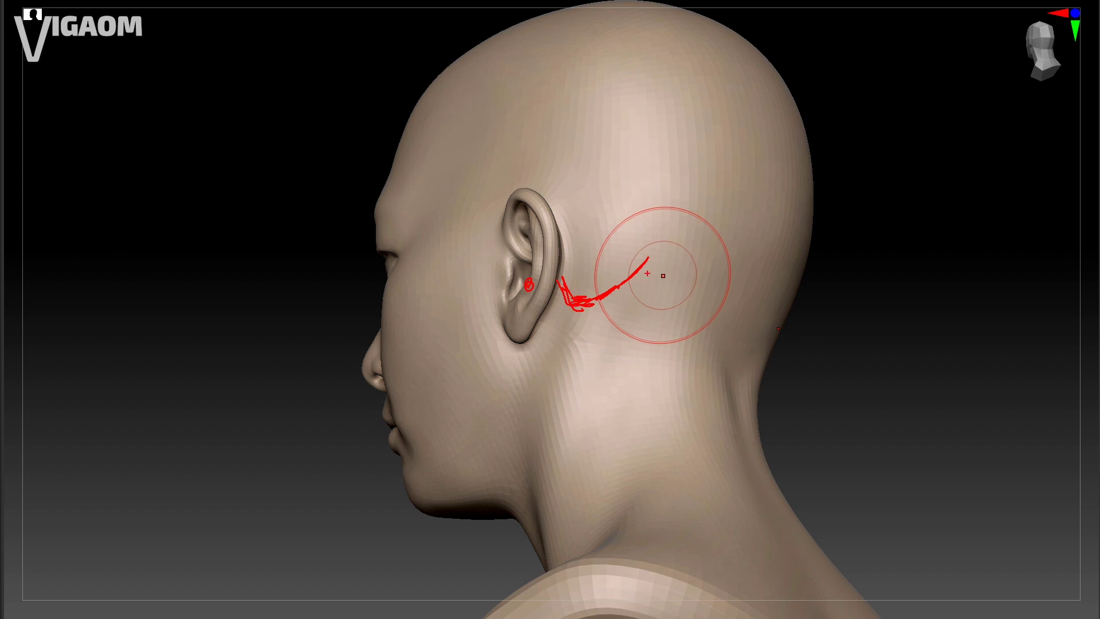
pyautogui.moveTo(573, 298)
pyautogui.mouseDown()
pyautogui.moveTo(567, 270)
pyautogui.moveTo(636, 269)
pyautogui.moveTo(624, 250)
pyautogui.moveTo(571, 509)
pyautogui.moveTo(543, 515)
pyautogui.mouseUp()
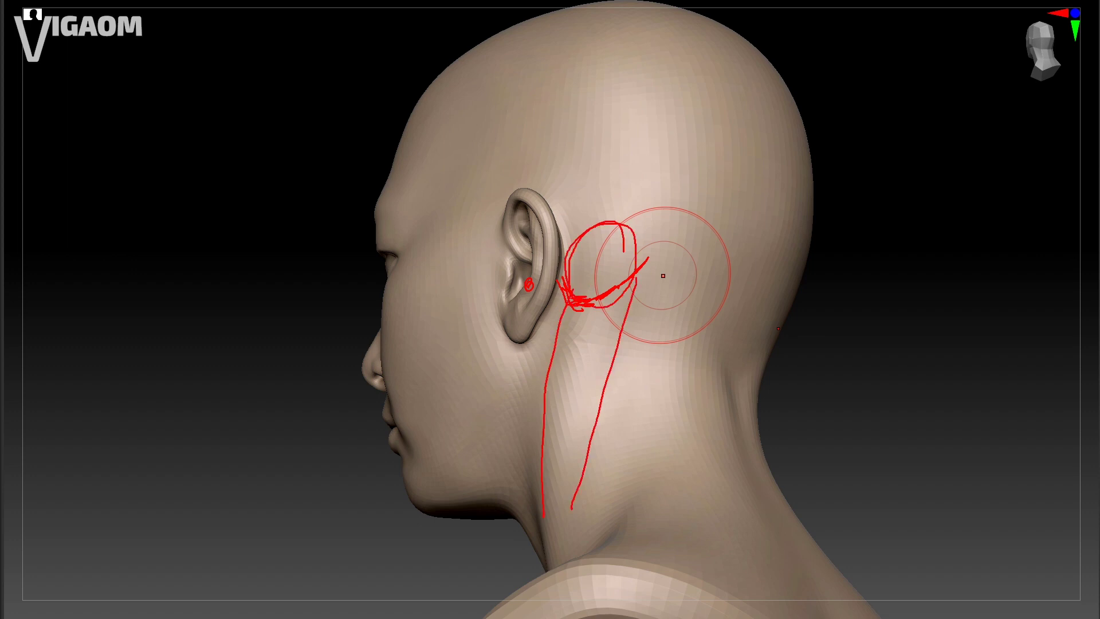
pyautogui.moveTo(638, 303); pyautogui.dragTo(592, 548)
pyautogui.press('Escape')
# Step: Mark short strokes down the area behind the ear and the side of the neck, and clear the markup
pyautogui.moveTo(631, 300); pyautogui.dragTo(619, 300, button='right')
pyautogui.press('s')
pyautogui.moveTo(619, 300); pyautogui.dragTo(602, 299)
pyautogui.moveTo(577, 422)
pyautogui.mouseDown(button='right')
pyautogui.moveTo(577, 369)
pyautogui.moveTo(631, 312)
pyautogui.mouseUp(button='right')
pyautogui.press('s')
pyautogui.moveTo(630, 312); pyautogui.dragTo(642, 312)
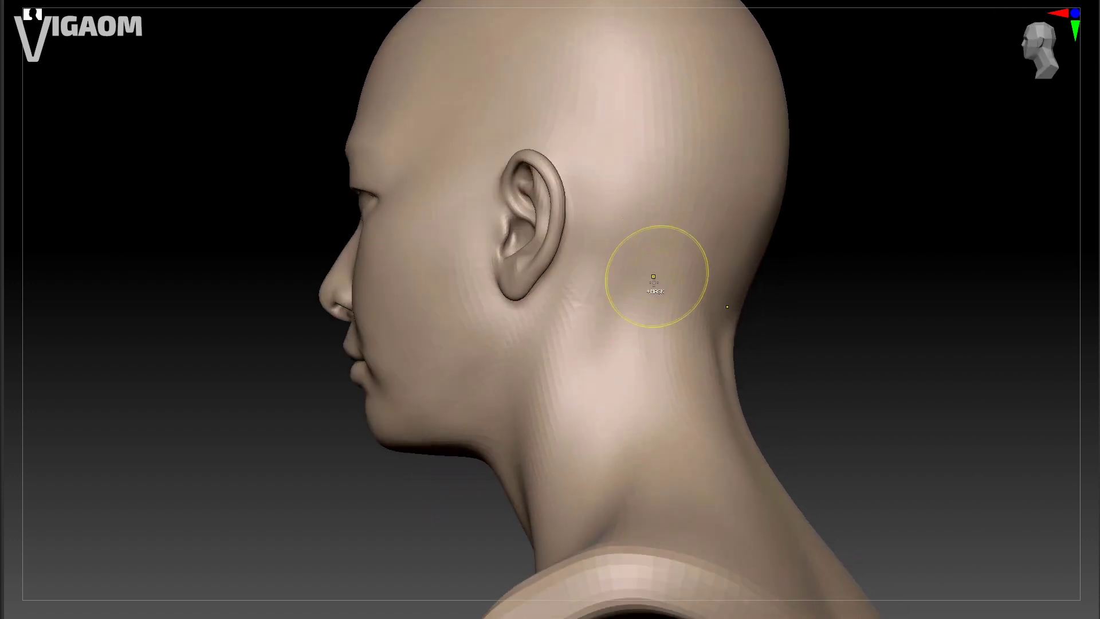
pyautogui.moveTo(657, 271); pyautogui.dragTo(640, 273, button='right')
pyautogui.moveTo(630, 268); pyautogui.dragTo(673, 261)
pyautogui.moveTo(620, 291); pyautogui.dragTo(666, 296)
pyautogui.moveTo(611, 317)
pyautogui.mouseDown()
pyautogui.moveTo(660, 324)
pyautogui.moveTo(655, 353)
pyautogui.mouseUp()
pyautogui.moveTo(601, 374); pyautogui.dragTo(636, 390)
pyautogui.press('Escape')
# Step: Draw red arrows across the forehead and up over the temple, mark the brow area, and clear the markup
pyautogui.moveTo(676, 285); pyautogui.dragTo(727, 297, button='right')
pyautogui.moveTo(728, 298)
pyautogui.keyDown('ctrl'); pyautogui.mouseDown(button='right')
pyautogui.moveTo(768, 300)
pyautogui.moveTo(783, 322)
pyautogui.mouseUp(button='right'); pyautogui.keyUp('ctrl')
pyautogui.moveTo(727, 373)
pyautogui.mouseDown(button='right')
pyautogui.moveTo(729, 315)
pyautogui.moveTo(731, 343)
pyautogui.mouseUp(button='right')
pyautogui.press('s')
pyautogui.moveTo(742, 345); pyautogui.dragTo(722, 345)
pyautogui.keyDown('ctrl'); pyautogui.moveTo(708, 347); pyautogui.dragTo(710, 368, button='right'); pyautogui.keyUp('ctrl')
pyautogui.moveTo(716, 293); pyautogui.dragTo(688, 295, button='right')
pyautogui.moveTo(688, 295)
pyautogui.keyDown('alt'); pyautogui.mouseDown(button='right')
pyautogui.moveTo(706, 354)
pyautogui.moveTo(702, 416)
pyautogui.moveTo(701, 348)
pyautogui.moveTo(671, 356)
pyautogui.moveTo(705, 354)
pyautogui.moveTo(668, 356)
pyautogui.moveTo(636, 239)
pyautogui.moveTo(644, 277)
pyautogui.mouseUp(button='right'); pyautogui.keyUp('alt')
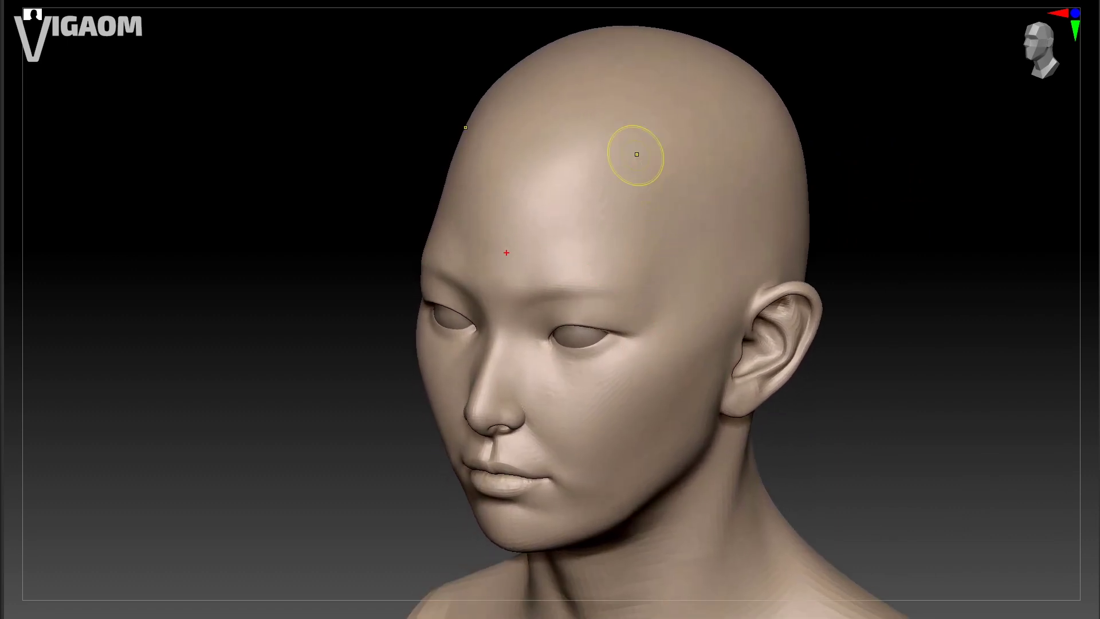
pyautogui.moveTo(528, 250)
pyautogui.mouseDown()
pyautogui.moveTo(653, 269)
pyautogui.moveTo(632, 237)
pyautogui.moveTo(705, 144)
pyautogui.moveTo(691, 175)
pyautogui.mouseUp()
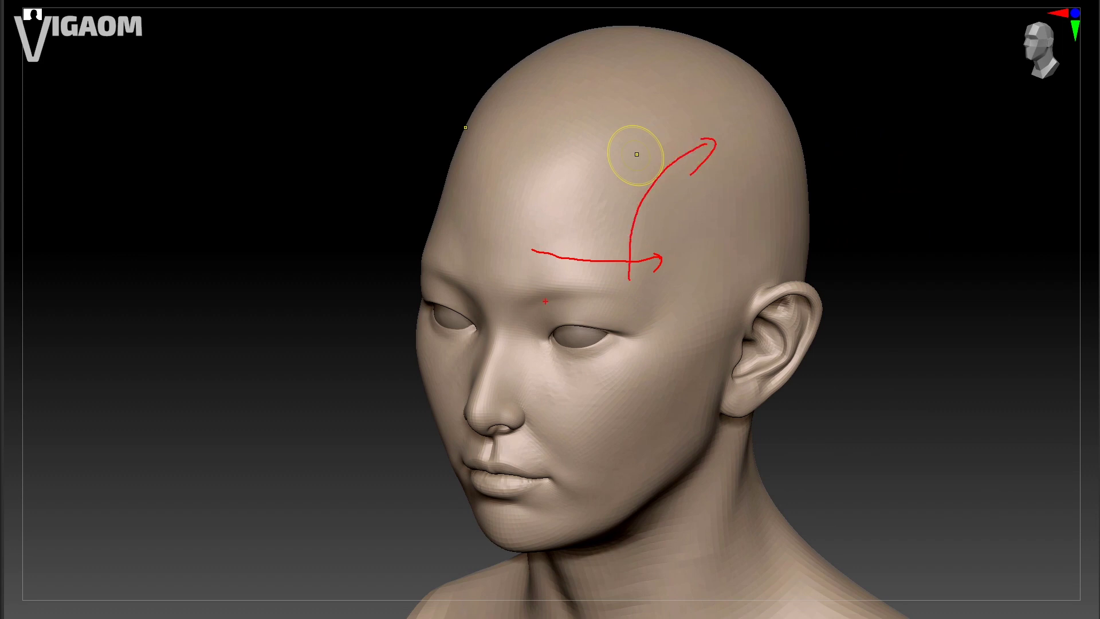
pyautogui.moveTo(471, 296)
pyautogui.mouseDown()
pyautogui.moveTo(533, 266)
pyautogui.moveTo(518, 302)
pyautogui.mouseUp()
pyautogui.press('Escape')
# Step: Mark the cheekbone area in front of the ear and the jaw's underside with the neck muscle edges in red, clearing each markup
pyautogui.moveTo(726, 318)
pyautogui.mouseDown(button='right')
pyautogui.moveTo(750, 357)
pyautogui.moveTo(710, 325)
pyautogui.moveTo(681, 248)
pyautogui.moveTo(705, 317)
pyautogui.moveTo(710, 248)
pyautogui.moveTo(713, 314)
pyautogui.moveTo(706, 307)
pyautogui.mouseUp(button='right')
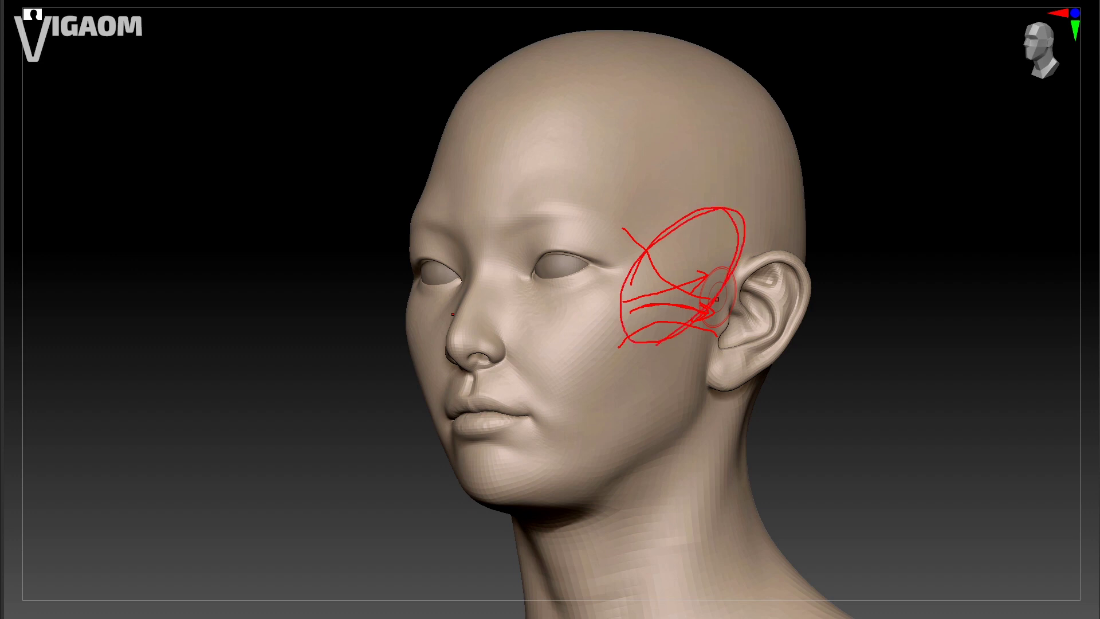
pyautogui.press('Escape')
pyautogui.moveTo(734, 387)
pyautogui.mouseDown(button='right')
pyautogui.moveTo(703, 351)
pyautogui.moveTo(722, 339)
pyautogui.mouseUp(button='right')
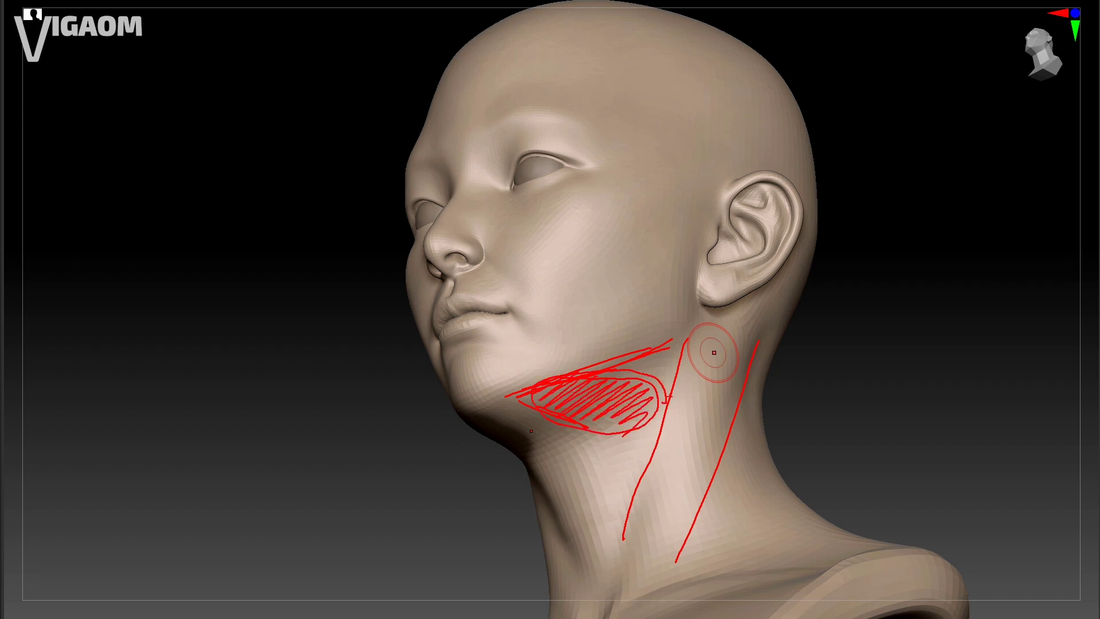
pyautogui.press('Escape')
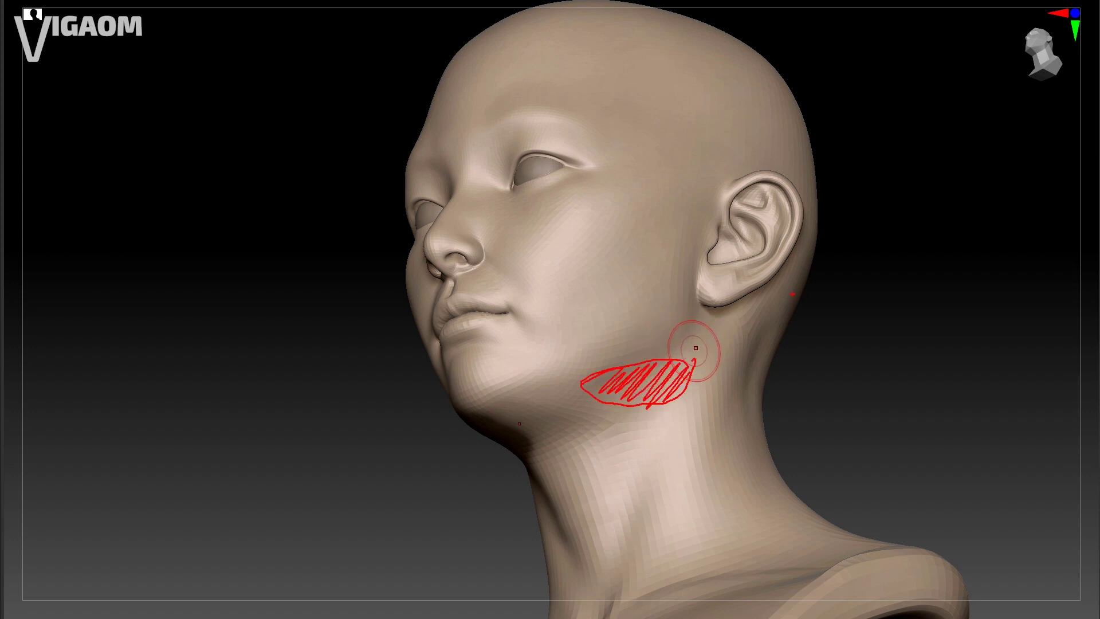
pyautogui.press('Escape')
# Step: Examine the bust's head, neck and shoulder proportions from the front, side and three-quarter views
pyautogui.moveTo(669, 405)
pyautogui.keyDown('shift'); pyautogui.mouseDown(button='right')
pyautogui.moveTo(689, 411)
pyautogui.moveTo(702, 369)
pyautogui.moveTo(691, 535)
pyautogui.mouseUp(button='right'); pyautogui.keyUp('shift')
pyautogui.keyDown('ctrl'); pyautogui.moveTo(692, 452); pyautogui.dragTo(651, 456, button='right'); pyautogui.keyUp('ctrl')
pyautogui.moveTo(638, 394); pyautogui.dragTo(596, 335, button='right')
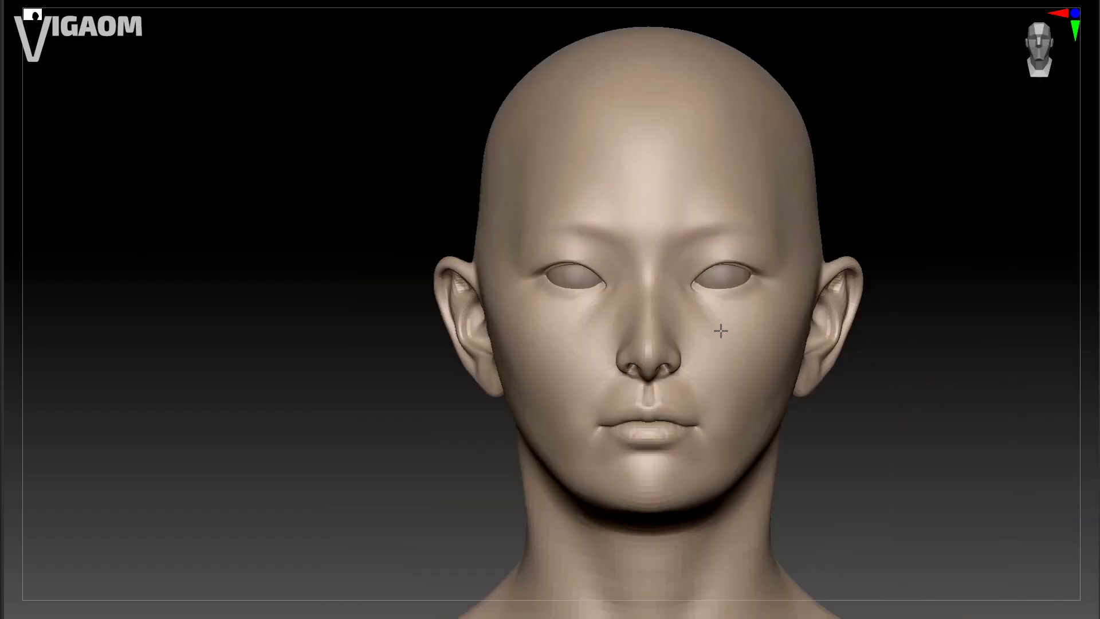
pyautogui.moveTo(719, 326)
pyautogui.keyDown('ctrl'); pyautogui.mouseDown(button='right')
pyautogui.moveTo(670, 208)
pyautogui.moveTo(715, 189)
pyautogui.moveTo(591, 331)
pyautogui.mouseUp(button='right'); pyautogui.keyUp('ctrl')
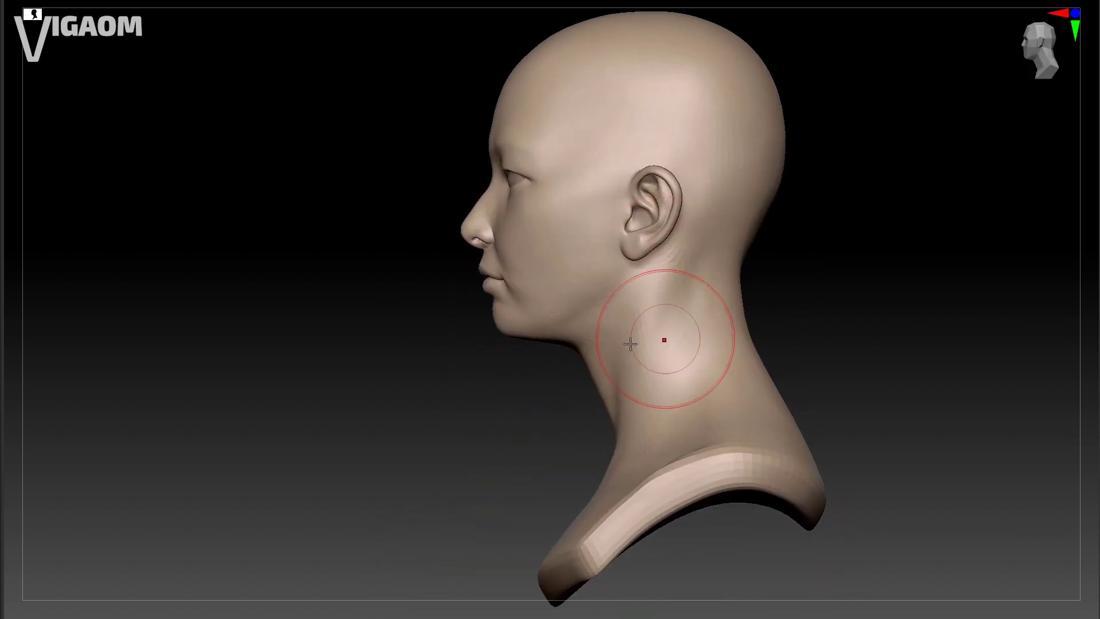
pyautogui.keyDown('shift'); pyautogui.moveTo(665, 338); pyautogui.dragTo(677, 342, button='right'); pyautogui.keyUp('shift')
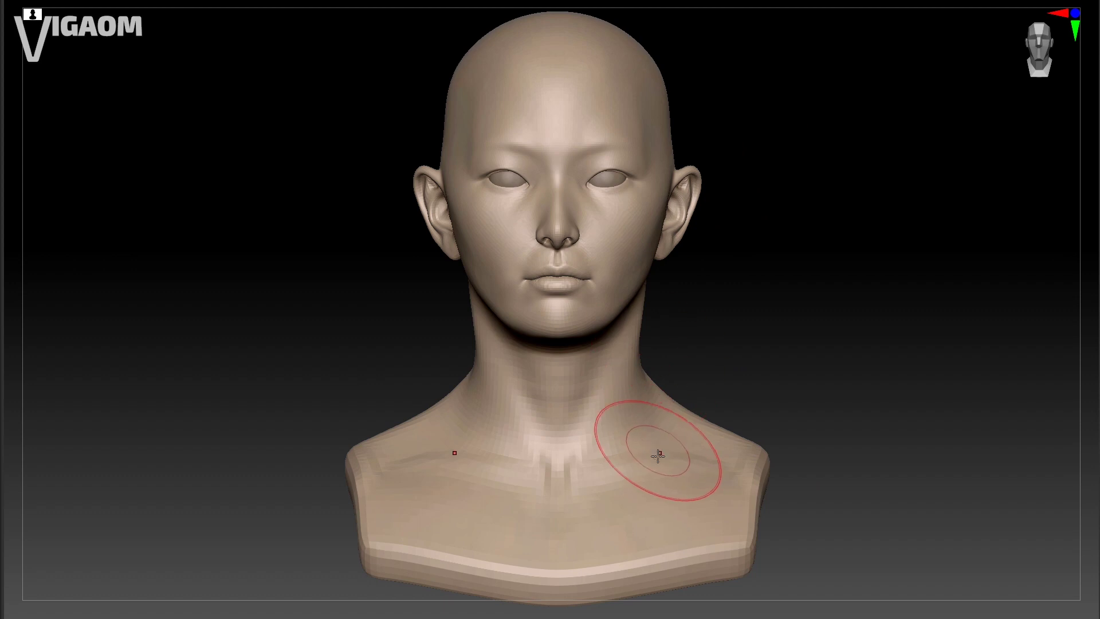
pyautogui.moveTo(666, 285)
pyautogui.keyDown('alt'); pyautogui.mouseDown(button='right')
pyautogui.moveTo(663, 328)
pyautogui.moveTo(621, 323)
pyautogui.mouseUp(button='right'); pyautogui.keyUp('alt')
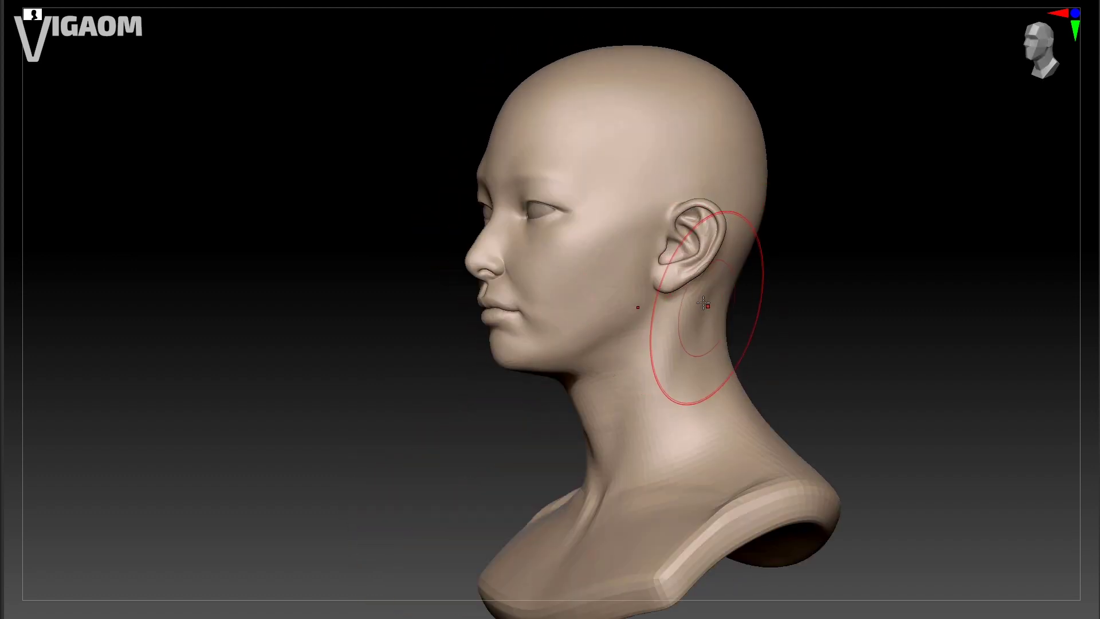
pyautogui.keyDown('shift'); pyautogui.moveTo(708, 309); pyautogui.dragTo(675, 302, button='right'); pyautogui.keyUp('shift')
pyautogui.press('s')
pyautogui.moveTo(639, 360)
pyautogui.keyDown('alt'); pyautogui.mouseDown(button='right')
pyautogui.moveTo(604, 356)
pyautogui.moveTo(717, 316)
pyautogui.moveTo(636, 327)
pyautogui.mouseUp(button='right'); pyautogui.keyUp('alt')
pyautogui.moveTo(636, 326)
pyautogui.keyDown('ctrl'); pyautogui.mouseDown(button='right')
pyautogui.moveTo(622, 361)
pyautogui.moveTo(659, 310)
pyautogui.moveTo(664, 270)
pyautogui.mouseUp(button='right'); pyautogui.keyUp('ctrl')
pyautogui.moveTo(653, 208)
pyautogui.mouseDown(button='right')
pyautogui.moveTo(659, 287)
pyautogui.moveTo(694, 174)
pyautogui.mouseUp(button='right')
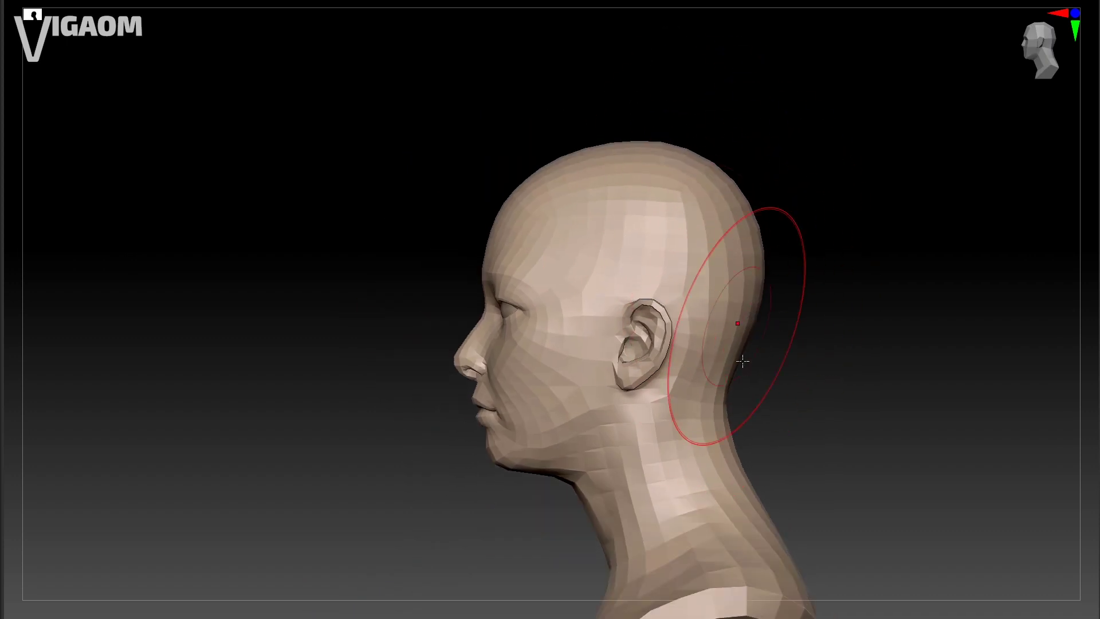
# Step: Isolate the front of the neck with a mask in profile, move it slightly forward, and clear the mask
pyautogui.keyDown('alt'); pyautogui.moveTo(724, 233); pyautogui.dragTo(682, 137, button='right'); pyautogui.keyUp('alt')
pyautogui.press('w')
pyautogui.moveTo(538, 265)
pyautogui.keyDown('ctrl'); pyautogui.mouseDown()
pyautogui.moveTo(638, 462)
pyautogui.moveTo(615, 544)
pyautogui.mouseUp(); pyautogui.keyUp('ctrl')
pyautogui.keyDown('ctrl'); pyautogui.click(622, 579); pyautogui.keyUp('ctrl')
pyautogui.moveTo(587, 315); pyautogui.dragTo(568, 315)
pyautogui.press('q')
pyautogui.keyDown('ctrl'); pyautogui.moveTo(772, 310); pyautogui.dragTo(788, 329); pyautogui.keyUp('ctrl')
# Step: Reshape the throat contour below the chin on the low-resolution mesh in profile and front views
pyautogui.keyDown('alt'); pyautogui.moveTo(785, 327); pyautogui.dragTo(794, 310, button='right'); pyautogui.keyUp('alt')
pyautogui.press('s')
pyautogui.moveTo(540, 372); pyautogui.dragTo(507, 373)
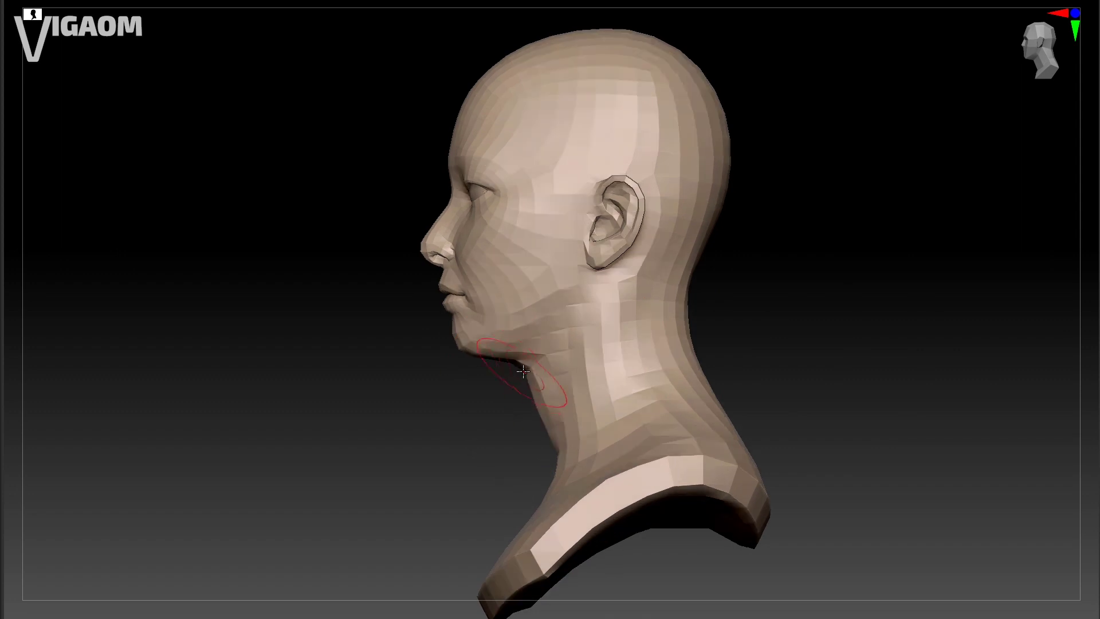
pyautogui.moveTo(516, 395); pyautogui.dragTo(540, 410, button='right')
pyautogui.moveTo(540, 412); pyautogui.dragTo(515, 408)
pyautogui.moveTo(716, 395)
pyautogui.mouseDown(button='right')
pyautogui.moveTo(739, 401)
pyautogui.moveTo(687, 403)
pyautogui.moveTo(708, 347)
pyautogui.mouseUp(button='right')
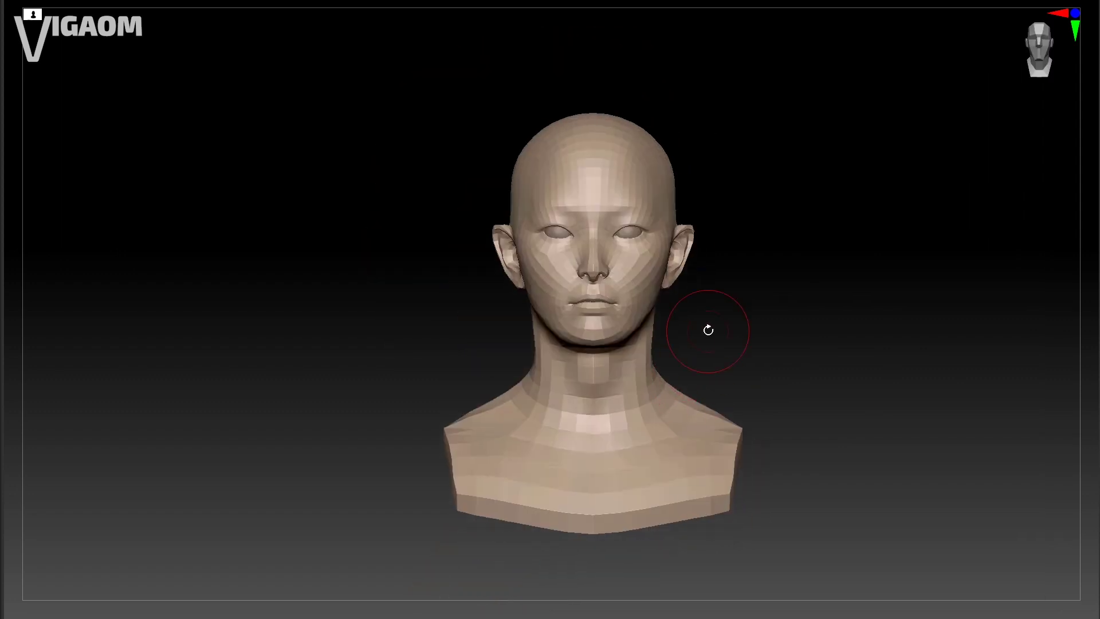
pyautogui.keyDown('ctrl'); pyautogui.moveTo(422, 486); pyautogui.dragTo(336, 528, button='right'); pyautogui.keyUp('ctrl')
pyautogui.keyDown('ctrl'); pyautogui.moveTo(239, 472); pyautogui.dragTo(252, 516, button='right'); pyautogui.keyUp('ctrl')
pyautogui.press('s')
pyautogui.moveTo(628, 369); pyautogui.dragTo(601, 368)
# Step: Change between subdivision levels and resize the brush to refine the neck and jaw
pyautogui.moveTo(653, 344)
pyautogui.keyDown('ctrl'); pyautogui.mouseDown(button='right')
pyautogui.moveTo(661, 258)
pyautogui.moveTo(636, 200)
pyautogui.moveTo(609, 290)
pyautogui.moveTo(614, 241)
pyautogui.mouseUp(button='right'); pyautogui.keyUp('ctrl')
pyautogui.press('d')
pyautogui.moveTo(614, 338)
pyautogui.mouseDown(button='right')
pyautogui.moveTo(587, 295)
pyautogui.moveTo(593, 258)
pyautogui.moveTo(678, 300)
pyautogui.mouseUp(button='right')
pyautogui.hotkey('shift', 'd')
pyautogui.hotkey('shift', 'd')
pyautogui.press('s')
pyautogui.moveTo(650, 367); pyautogui.dragTo(640, 368)
pyautogui.press('d')
pyautogui.press('d')
# Step: Refine the forms around the eyes, nose and cheek on the higher-resolution mesh
pyautogui.moveTo(642, 379)
pyautogui.keyDown('ctrl'); pyautogui.mouseDown(button='right')
pyautogui.moveTo(673, 346)
pyautogui.moveTo(596, 364)
pyautogui.moveTo(207, 567)
pyautogui.moveTo(565, 405)
pyautogui.moveTo(568, 373)
pyautogui.moveTo(523, 373)
pyautogui.moveTo(582, 369)
pyautogui.moveTo(447, 413)
pyautogui.moveTo(504, 346)
pyautogui.moveTo(491, 361)
pyautogui.moveTo(499, 411)
pyautogui.mouseUp(button='right'); pyautogui.keyUp('ctrl')
pyautogui.moveTo(488, 349)
pyautogui.mouseDown(button='right')
pyautogui.moveTo(499, 361)
pyautogui.moveTo(548, 326)
pyautogui.moveTo(437, 388)
pyautogui.moveTo(592, 339)
pyautogui.moveTo(592, 319)
pyautogui.moveTo(552, 393)
pyautogui.moveTo(612, 388)
pyautogui.moveTo(578, 315)
pyautogui.mouseUp(button='right')
pyautogui.moveTo(500, 354); pyautogui.dragTo(614, 331, button='right')
pyautogui.moveTo(613, 331)
pyautogui.mouseDown()
pyautogui.moveTo(571, 300)
pyautogui.moveTo(593, 390)
pyautogui.mouseUp()
pyautogui.moveTo(592, 391)
pyautogui.keyDown('ctrl'); pyautogui.mouseDown(button='right')
pyautogui.moveTo(577, 295)
pyautogui.moveTo(579, 343)
pyautogui.mouseUp(button='right'); pyautogui.keyUp('ctrl')
pyautogui.press('s')
pyautogui.moveTo(582, 344); pyautogui.dragTo(564, 344)
pyautogui.moveTo(516, 344)
pyautogui.mouseDown(button='right')
pyautogui.moveTo(552, 339)
pyautogui.moveTo(525, 310)
pyautogui.mouseUp(button='right')
pyautogui.press('s')
pyautogui.moveTo(515, 310); pyautogui.dragTo(533, 310)
pyautogui.moveTo(532, 310)
pyautogui.keyDown('ctrl'); pyautogui.mouseDown(button='right')
pyautogui.moveTo(516, 265)
pyautogui.moveTo(642, 297)
pyautogui.moveTo(626, 319)
pyautogui.moveTo(721, 244)
pyautogui.moveTo(573, 314)
pyautogui.moveTo(545, 376)
pyautogui.moveTo(565, 326)
pyautogui.moveTo(592, 373)
pyautogui.moveTo(676, 351)
pyautogui.mouseUp(button='right'); pyautogui.keyUp('ctrl')
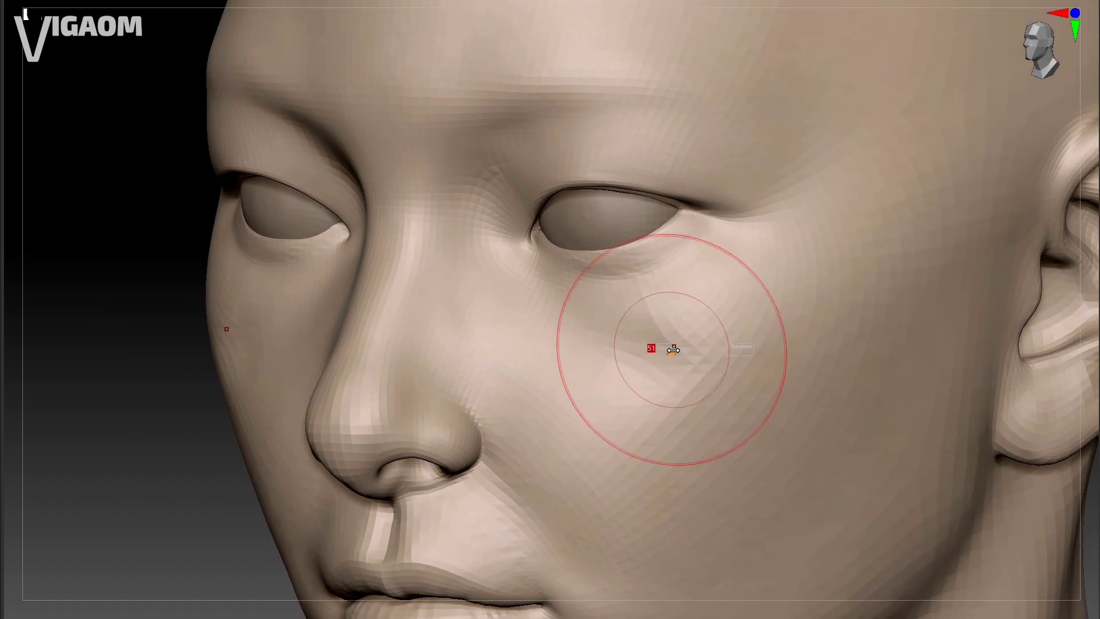
pyautogui.moveTo(581, 374)
pyautogui.keyDown('ctrl'); pyautogui.mouseDown(button='right')
pyautogui.moveTo(717, 358)
pyautogui.moveTo(577, 400)
pyautogui.moveTo(678, 304)
pyautogui.moveTo(206, 596)
pyautogui.moveTo(645, 253)
pyautogui.moveTo(626, 405)
pyautogui.moveTo(624, 348)
pyautogui.moveTo(270, 589)
pyautogui.moveTo(575, 396)
pyautogui.moveTo(580, 413)
pyautogui.moveTo(327, 596)
pyautogui.moveTo(506, 368)
pyautogui.moveTo(506, 401)
pyautogui.moveTo(538, 343)
pyautogui.mouseUp(button='right'); pyautogui.keyUp('ctrl')
pyautogui.press('s')
pyautogui.moveTo(459, 327)
pyautogui.mouseDown(button='right')
pyautogui.moveTo(569, 284)
pyautogui.moveTo(550, 287)
pyautogui.moveTo(603, 377)
pyautogui.moveTo(634, 369)
pyautogui.moveTo(648, 329)
pyautogui.moveTo(682, 369)
pyautogui.moveTo(653, 287)
pyautogui.moveTo(668, 337)
pyautogui.moveTo(574, 263)
pyautogui.moveTo(661, 381)
pyautogui.moveTo(653, 356)
pyautogui.mouseUp(button='right')
# Step: Sculpt the throat bump and the neck muscles converging at the collarbones
pyautogui.keyDown('ctrl'); pyautogui.moveTo(562, 393); pyautogui.dragTo(487, 412, button='right'); pyautogui.keyUp('ctrl')
pyautogui.moveTo(535, 338); pyautogui.dragTo(545, 389, button='right')
pyautogui.moveTo(516, 458); pyautogui.dragTo(552, 307, button='right')
pyautogui.keyDown('shift'); pyautogui.moveTo(578, 442); pyautogui.dragTo(605, 428, button='right'); pyautogui.keyUp('shift')
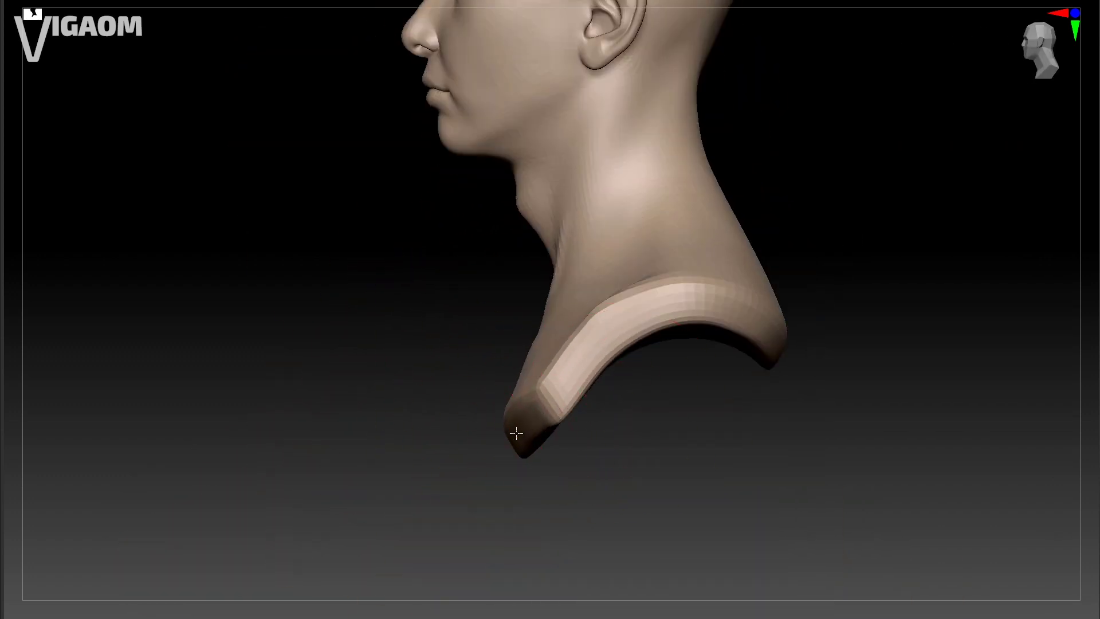
pyautogui.keyDown('alt'); pyautogui.moveTo(503, 435); pyautogui.dragTo(505, 497, button='right'); pyautogui.keyUp('alt')
pyautogui.moveTo(596, 410)
pyautogui.mouseDown(button='right')
pyautogui.moveTo(645, 432)
pyautogui.moveTo(615, 423)
pyautogui.moveTo(577, 479)
pyautogui.moveTo(564, 455)
pyautogui.moveTo(713, 330)
pyautogui.moveTo(645, 243)
pyautogui.mouseUp(button='right')
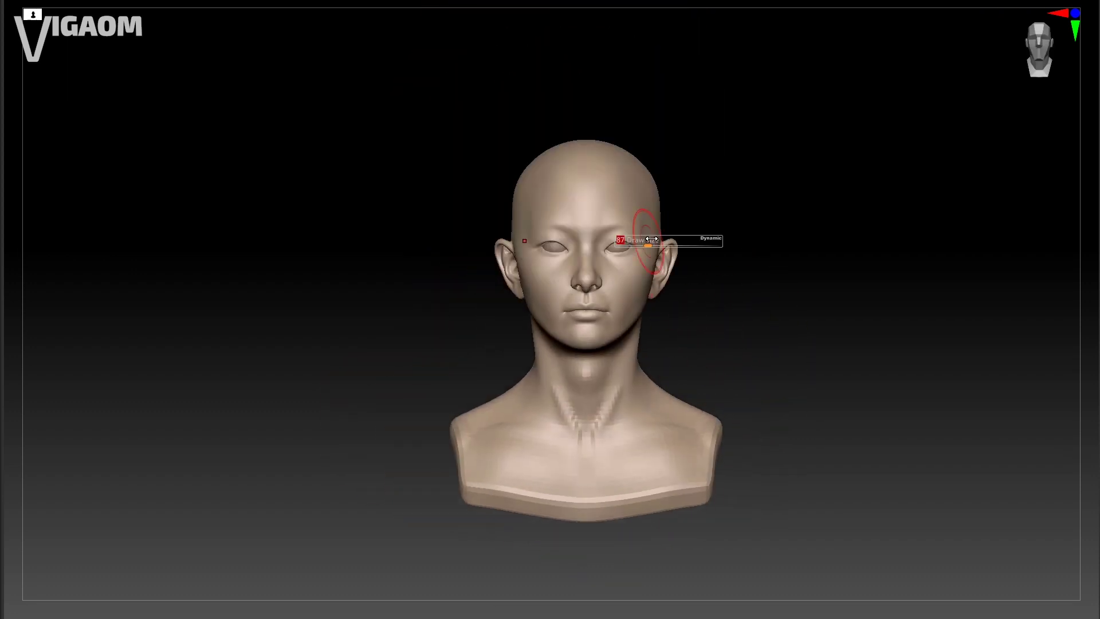
pyautogui.moveTo(671, 377); pyautogui.dragTo(727, 397, button='right')
pyautogui.moveTo(618, 423)
pyautogui.mouseDown(button='right')
pyautogui.moveTo(659, 427)
pyautogui.moveTo(596, 366)
pyautogui.moveTo(618, 333)
pyautogui.moveTo(668, 378)
pyautogui.mouseUp(button='right')
pyautogui.press('s')
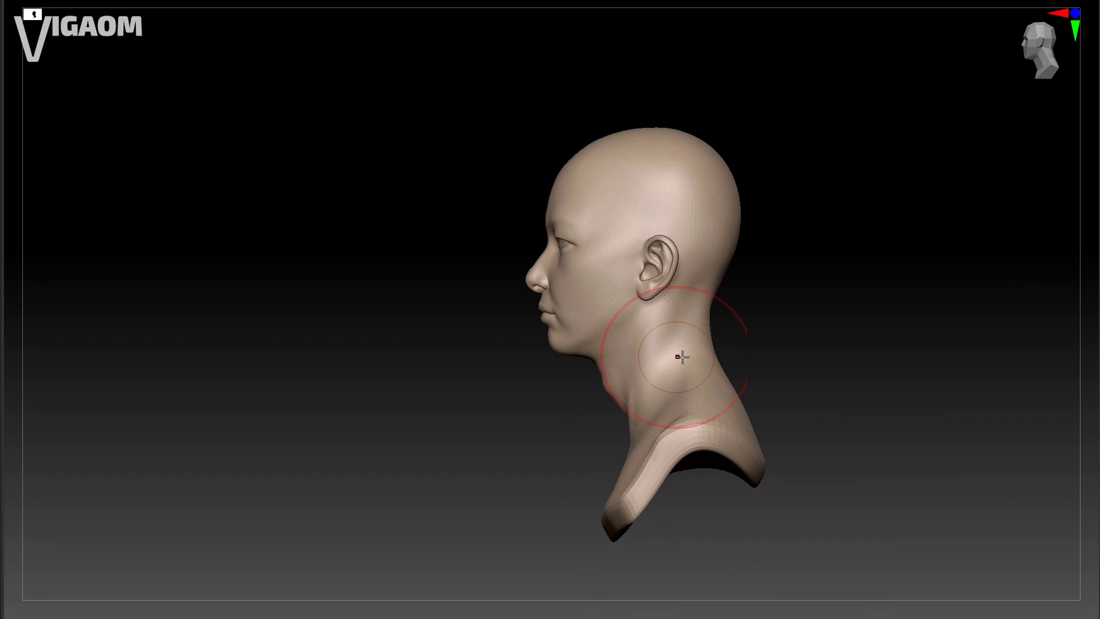
# Step: Define the collarbones and shoulder hollows, and smooth the transitions around the neck and the bust's edges
pyautogui.moveTo(415, 532)
pyautogui.keyDown('ctrl'); pyautogui.mouseDown(button='right')
pyautogui.moveTo(697, 394)
pyautogui.moveTo(631, 381)
pyautogui.moveTo(767, 357)
pyautogui.moveTo(757, 420)
pyautogui.moveTo(698, 432)
pyautogui.moveTo(663, 386)
pyautogui.mouseUp(button='right'); pyautogui.keyUp('ctrl')
pyautogui.press('s')
pyautogui.moveTo(637, 324)
pyautogui.mouseDown(button='right')
pyautogui.moveTo(639, 430)
pyautogui.moveTo(687, 437)
pyautogui.moveTo(727, 501)
pyautogui.moveTo(666, 470)
pyautogui.moveTo(714, 471)
pyautogui.moveTo(604, 356)
pyautogui.moveTo(631, 319)
pyautogui.moveTo(636, 371)
pyautogui.moveTo(596, 412)
pyautogui.moveTo(655, 420)
pyautogui.moveTo(656, 366)
pyautogui.mouseUp(button='right')
pyautogui.moveTo(681, 281); pyautogui.dragTo(730, 437, button='right')
pyautogui.keyDown('shift'); pyautogui.moveTo(729, 437); pyautogui.dragTo(577, 410); pyautogui.keyUp('shift')
pyautogui.moveTo(577, 411); pyautogui.dragTo(661, 518, button='right')
pyautogui.moveTo(696, 387)
pyautogui.mouseDown(button='right')
pyautogui.moveTo(745, 356)
pyautogui.moveTo(742, 413)
pyautogui.moveTo(769, 378)
pyautogui.moveTo(756, 304)
pyautogui.moveTo(631, 393)
pyautogui.moveTo(636, 405)
pyautogui.moveTo(631, 361)
pyautogui.moveTo(575, 413)
pyautogui.moveTo(636, 395)
pyautogui.moveTo(679, 347)
pyautogui.mouseUp(button='right')
pyautogui.press('s')
pyautogui.moveTo(725, 382); pyautogui.dragTo(773, 352, button='right')
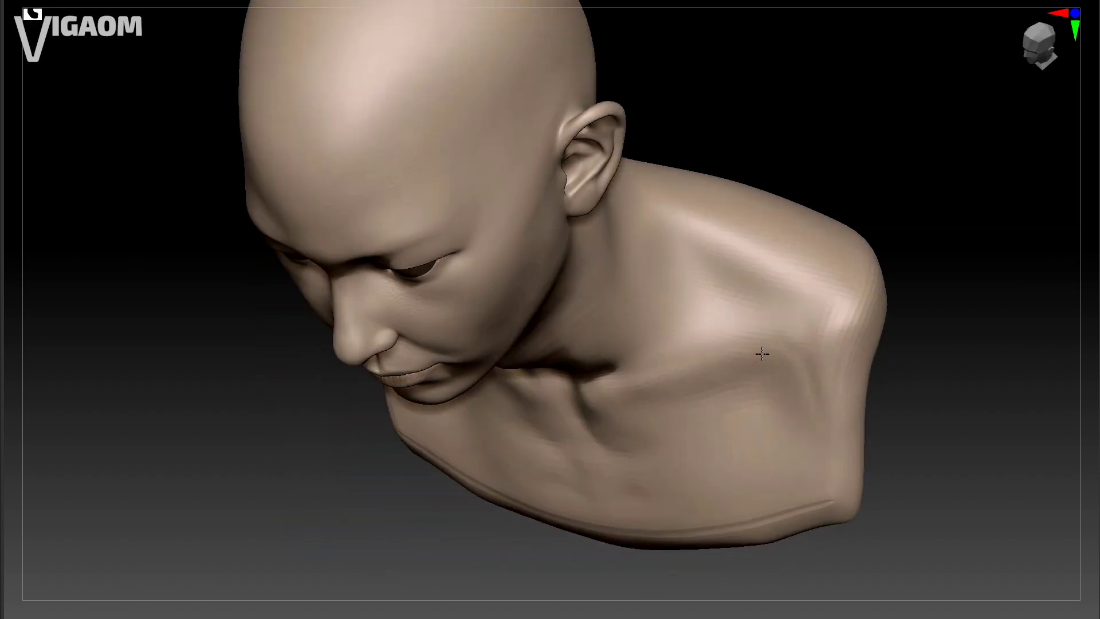
pyautogui.moveTo(664, 379)
pyautogui.mouseDown(button='right')
pyautogui.moveTo(864, 292)
pyautogui.moveTo(795, 336)
pyautogui.mouseUp(button='right')
pyautogui.moveTo(765, 393)
pyautogui.mouseDown(button='right')
pyautogui.moveTo(678, 376)
pyautogui.moveTo(668, 412)
pyautogui.moveTo(712, 315)
pyautogui.moveTo(624, 446)
pyautogui.moveTo(629, 363)
pyautogui.moveTo(579, 410)
pyautogui.moveTo(462, 351)
pyautogui.moveTo(666, 344)
pyautogui.moveTo(695, 363)
pyautogui.moveTo(638, 459)
pyautogui.moveTo(650, 403)
pyautogui.mouseUp(button='right')
pyautogui.press('s')
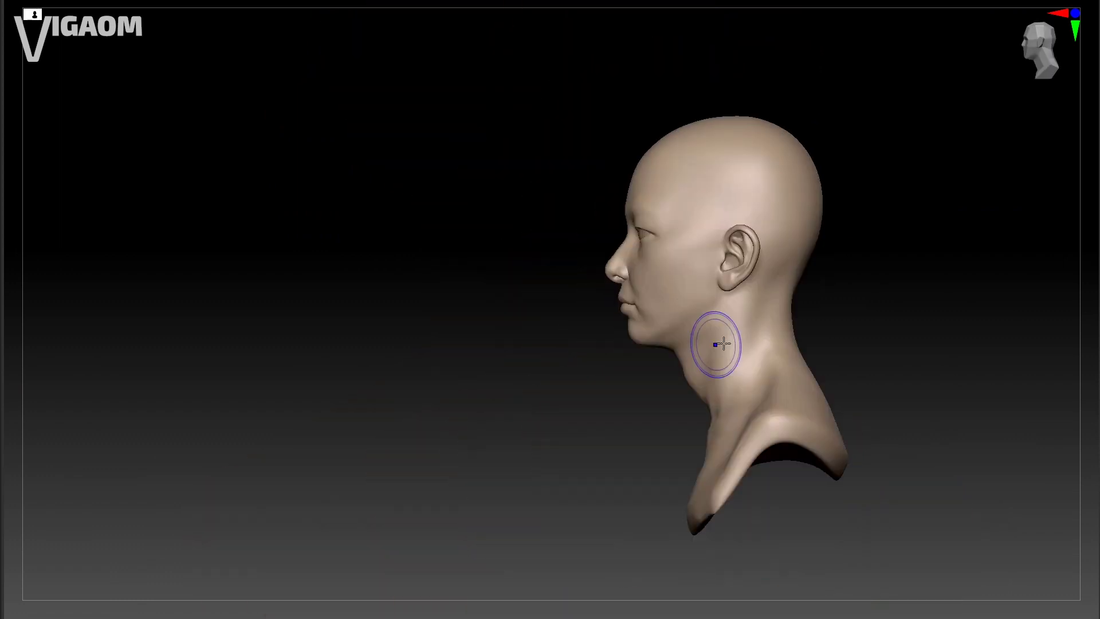
# Step: Show the low-resolution eyelid polygroups, hide the eyeball, and move the inner rim vertices near the inner eye corner
pyautogui.press('s')
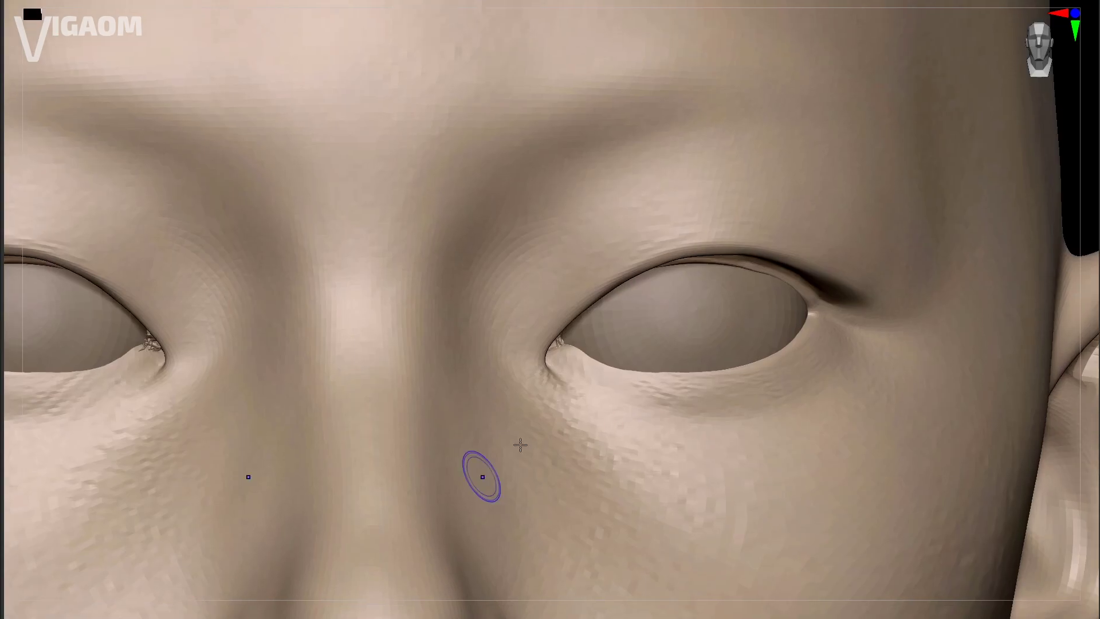
pyautogui.press('s')
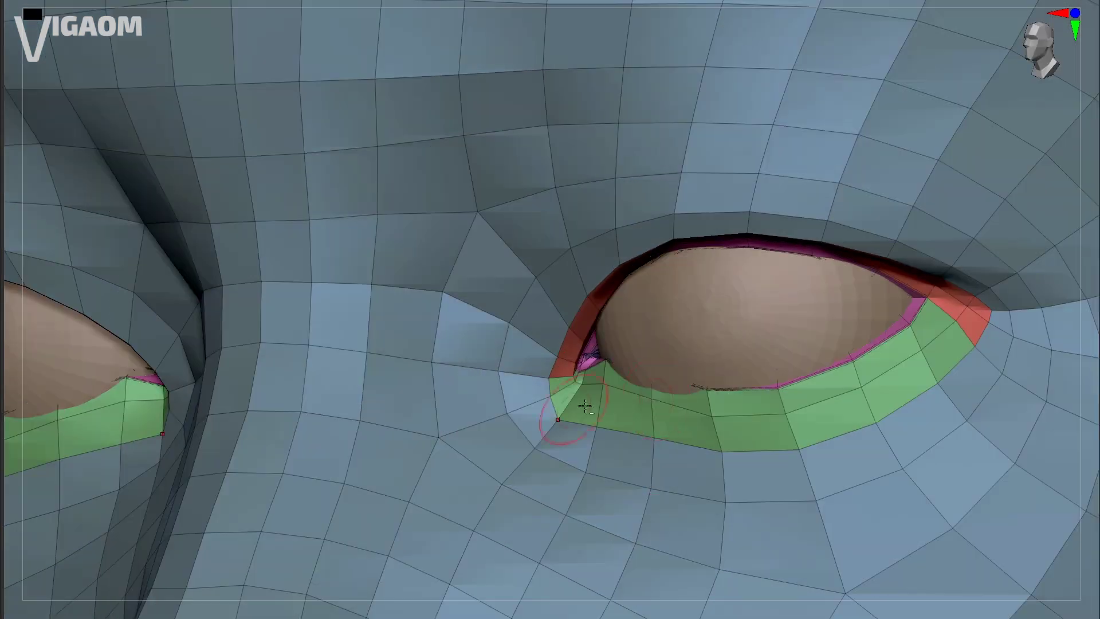
pyautogui.moveTo(1063, 463)
pyautogui.mouseDown(button='right')
pyautogui.moveTo(601, 365)
pyautogui.moveTo(597, 343)
pyautogui.moveTo(773, 369)
pyautogui.moveTo(540, 327)
pyautogui.moveTo(517, 389)
pyautogui.moveTo(614, 523)
pyautogui.moveTo(581, 342)
pyautogui.moveTo(569, 368)
pyautogui.moveTo(609, 359)
pyautogui.moveTo(573, 367)
pyautogui.moveTo(574, 353)
pyautogui.moveTo(622, 341)
pyautogui.moveTo(615, 369)
pyautogui.moveTo(580, 358)
pyautogui.moveTo(561, 301)
pyautogui.mouseUp(button='right')
pyautogui.press('s')
pyautogui.press('s')
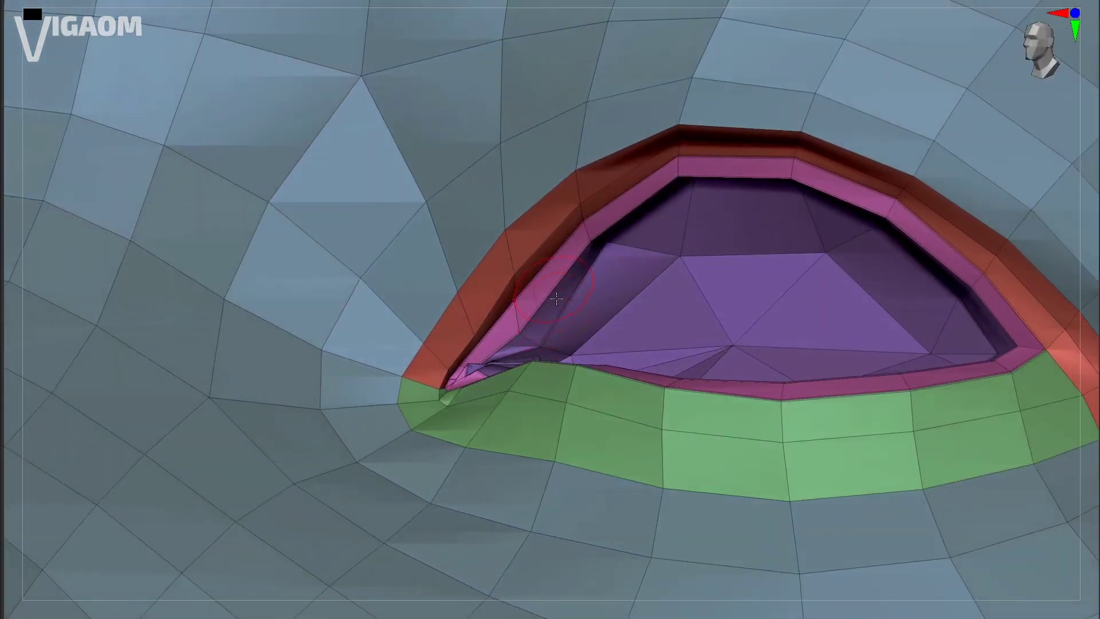
pyautogui.press('s')
pyautogui.moveTo(552, 353); pyautogui.dragTo(536, 372, button='right')
pyautogui.moveTo(528, 354); pyautogui.dragTo(539, 332)
pyautogui.moveTo(564, 349); pyautogui.dragTo(572, 325, button='right')
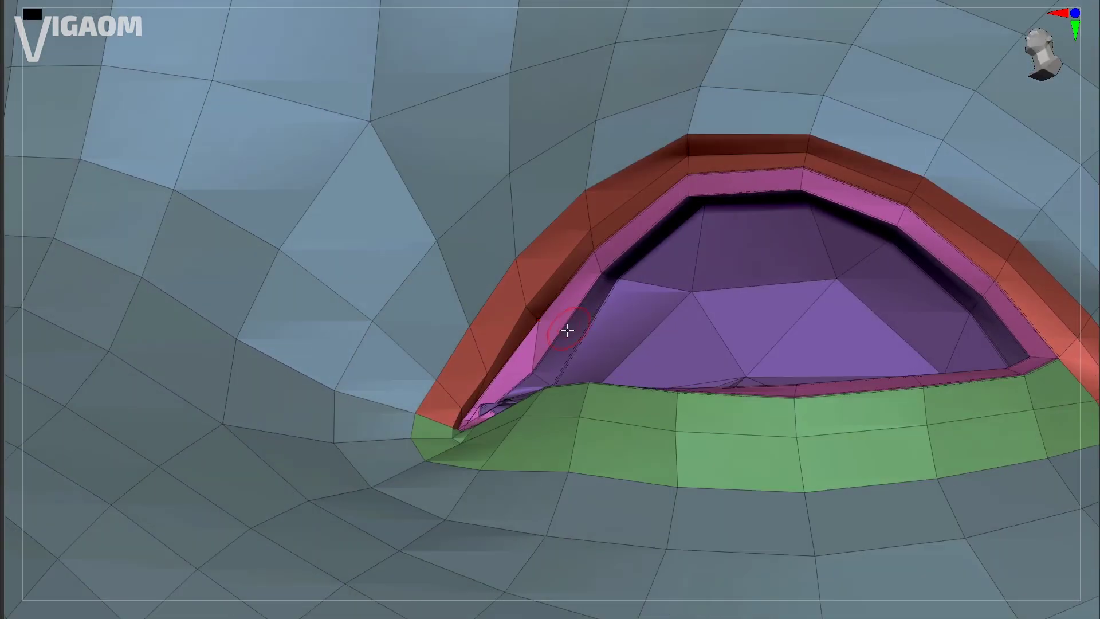
# Step: Separate the overlapping vertices inside the inner eye corner with a small brush
pyautogui.moveTo(561, 337); pyautogui.dragTo(564, 334)
pyautogui.press('s')
pyautogui.moveTo(564, 334); pyautogui.dragTo(565, 351, button='right')
pyautogui.press('s')
pyautogui.moveTo(560, 361); pyautogui.dragTo(598, 329)
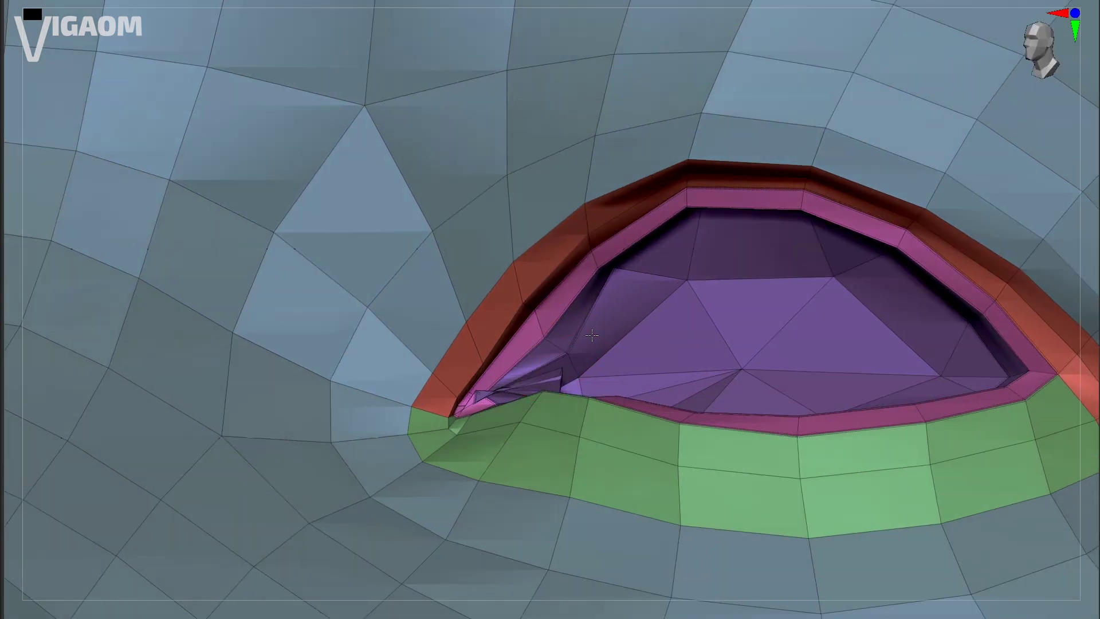
pyautogui.moveTo(581, 338)
pyautogui.mouseDown(button='right')
pyautogui.moveTo(573, 332)
pyautogui.moveTo(612, 295)
pyautogui.moveTo(607, 380)
pyautogui.moveTo(471, 390)
pyautogui.moveTo(481, 413)
pyautogui.moveTo(479, 401)
pyautogui.moveTo(510, 397)
pyautogui.moveTo(536, 359)
pyautogui.mouseUp(button='right')
pyautogui.press('s')
pyautogui.moveTo(619, 349)
pyautogui.mouseDown(button='right')
pyautogui.moveTo(594, 341)
pyautogui.moveTo(584, 378)
pyautogui.mouseUp(button='right')
pyautogui.moveTo(592, 405); pyautogui.dragTo(613, 380)
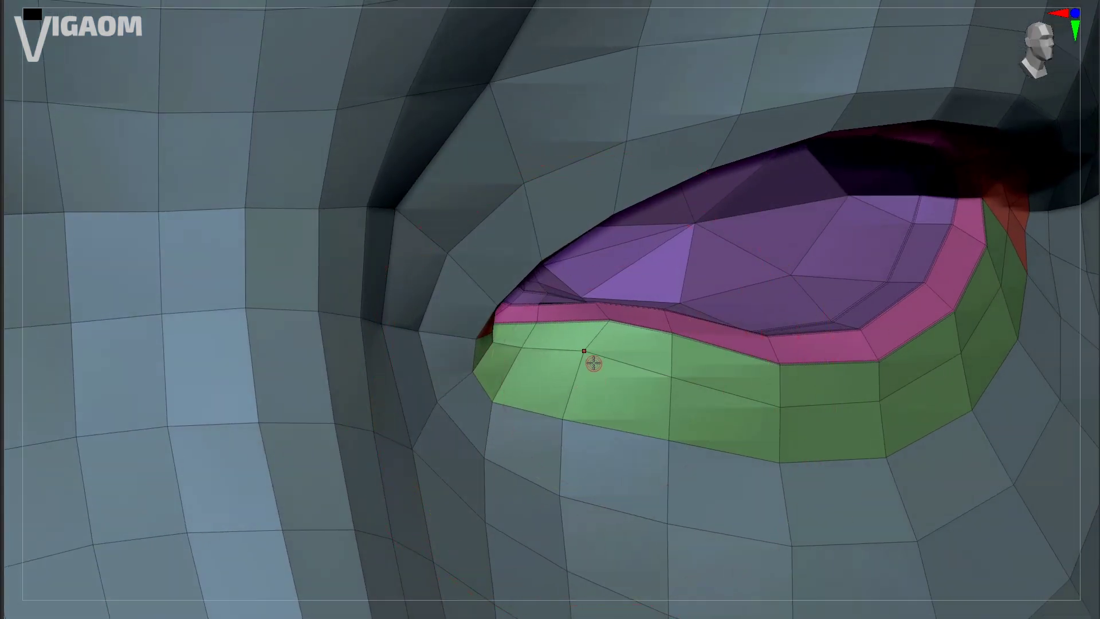
# Step: Adjust the lower eyelid vertices near the inner corner and the upper eyelid's inner edge
pyautogui.moveTo(608, 355)
pyautogui.keyDown('alt'); pyautogui.mouseDown(button='right')
pyautogui.moveTo(607, 335)
pyautogui.moveTo(583, 323)
pyautogui.moveTo(614, 331)
pyautogui.moveTo(635, 308)
pyautogui.mouseUp(button='right'); pyautogui.keyUp('alt')
pyautogui.moveTo(518, 343)
pyautogui.mouseDown(button='right')
pyautogui.moveTo(516, 317)
pyautogui.moveTo(555, 278)
pyautogui.moveTo(552, 264)
pyautogui.moveTo(543, 350)
pyautogui.moveTo(550, 275)
pyautogui.moveTo(573, 312)
pyautogui.mouseUp(button='right')
pyautogui.moveTo(589, 223); pyautogui.dragTo(534, 307, button='right')
pyautogui.keyDown('ctrl'); pyautogui.moveTo(748, 212); pyautogui.dragTo(654, 138, button='right'); pyautogui.keyUp('ctrl')
pyautogui.moveTo(653, 137)
pyautogui.keyDown('ctrl'); pyautogui.mouseDown(button='right')
pyautogui.moveTo(650, 183)
pyautogui.moveTo(672, 245)
pyautogui.moveTo(587, 291)
pyautogui.mouseUp(button='right'); pyautogui.keyUp('ctrl')
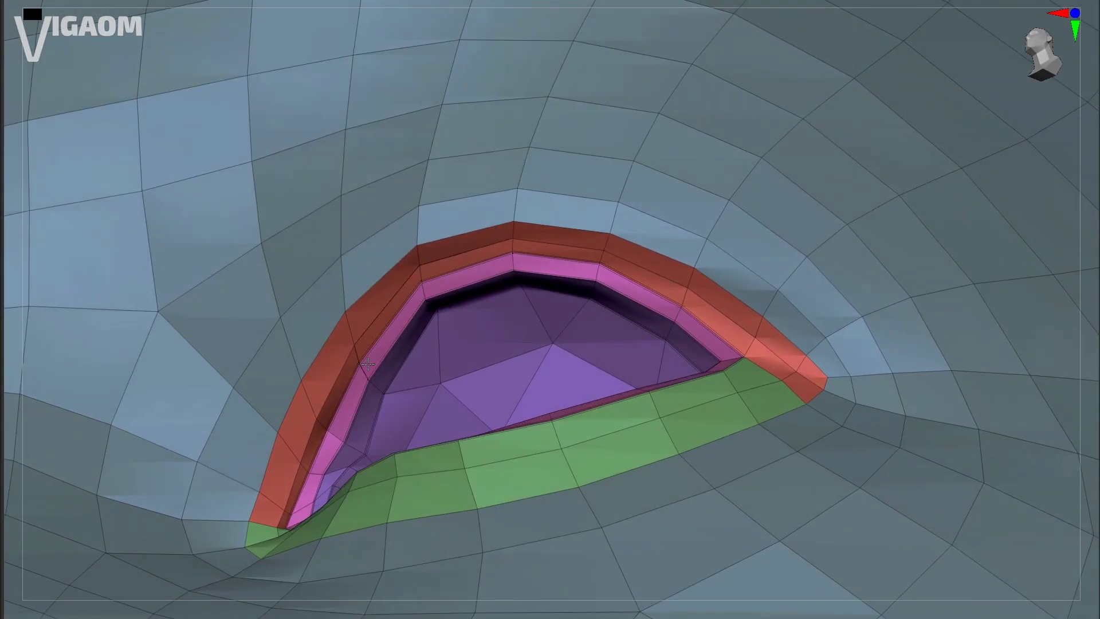
pyautogui.keyDown('ctrl'); pyautogui.moveTo(368, 364); pyautogui.dragTo(363, 354, button='right'); pyautogui.keyUp('ctrl')
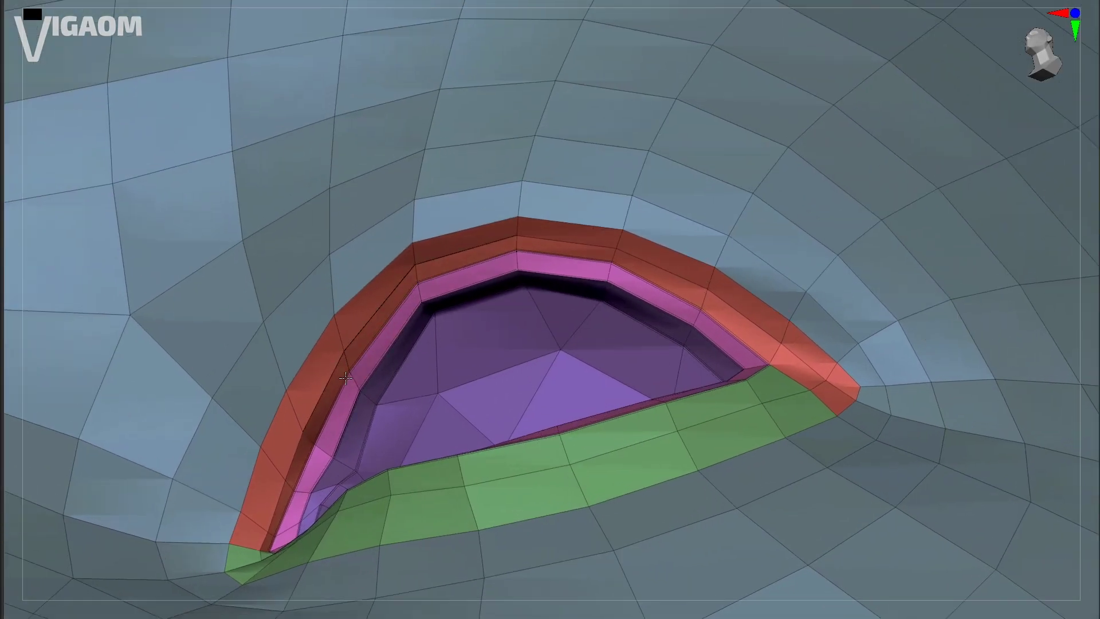
# Step: Isolate the upper eyelid's rim with a mask and reposition it with the transform gizmo
pyautogui.moveTo(443, 366); pyautogui.dragTo(831, 303, button='right')
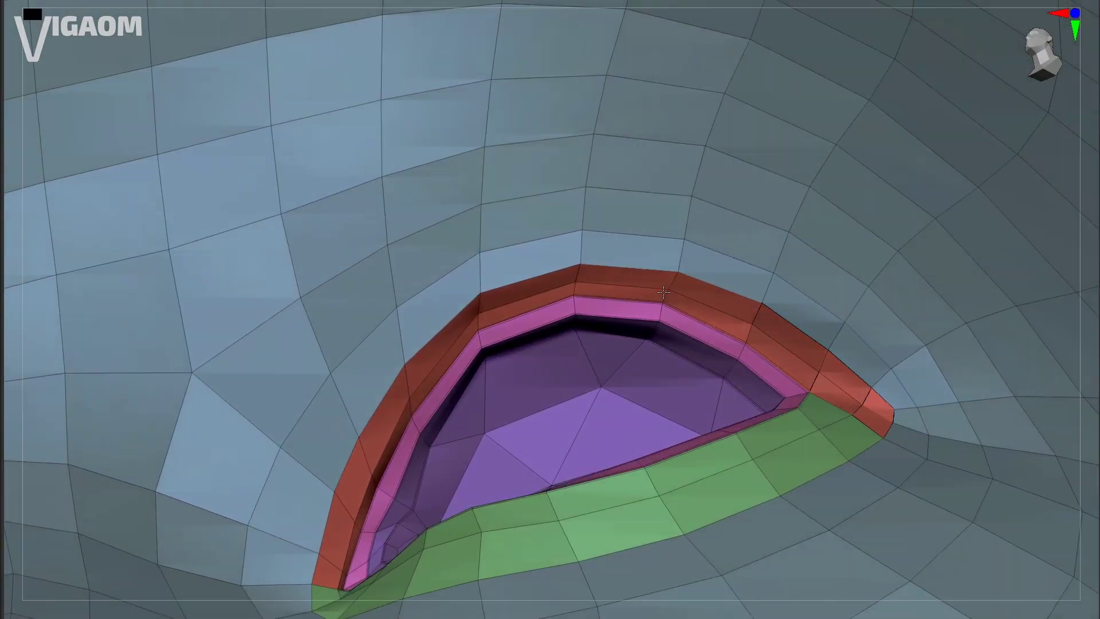
pyautogui.moveTo(491, 315); pyautogui.dragTo(630, 262, button='right')
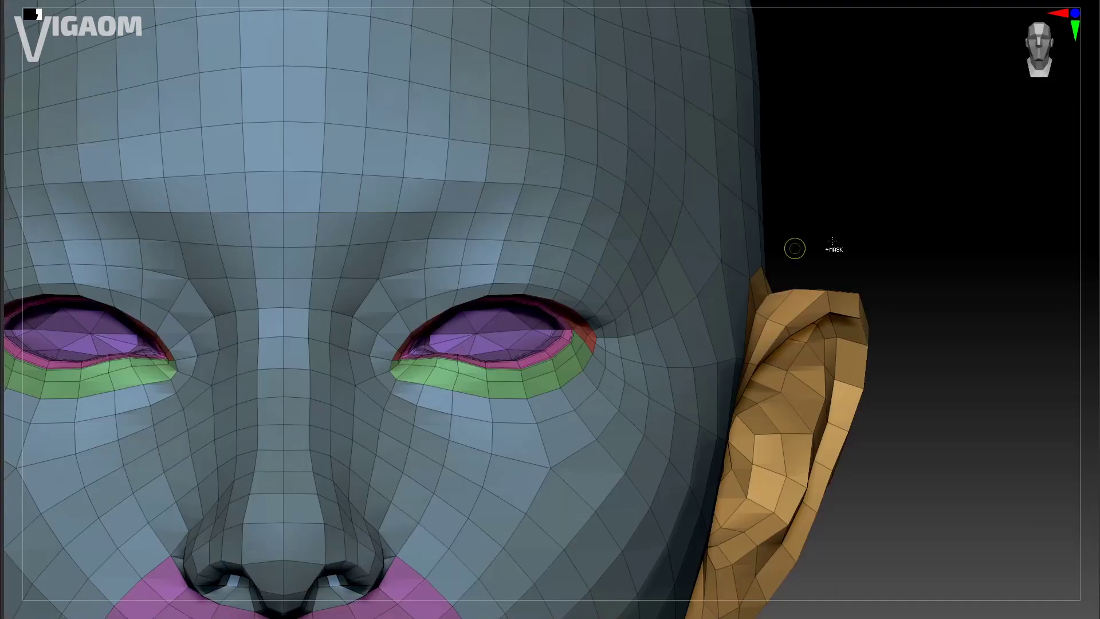
pyautogui.moveTo(786, 465); pyautogui.dragTo(598, 373, button='right')
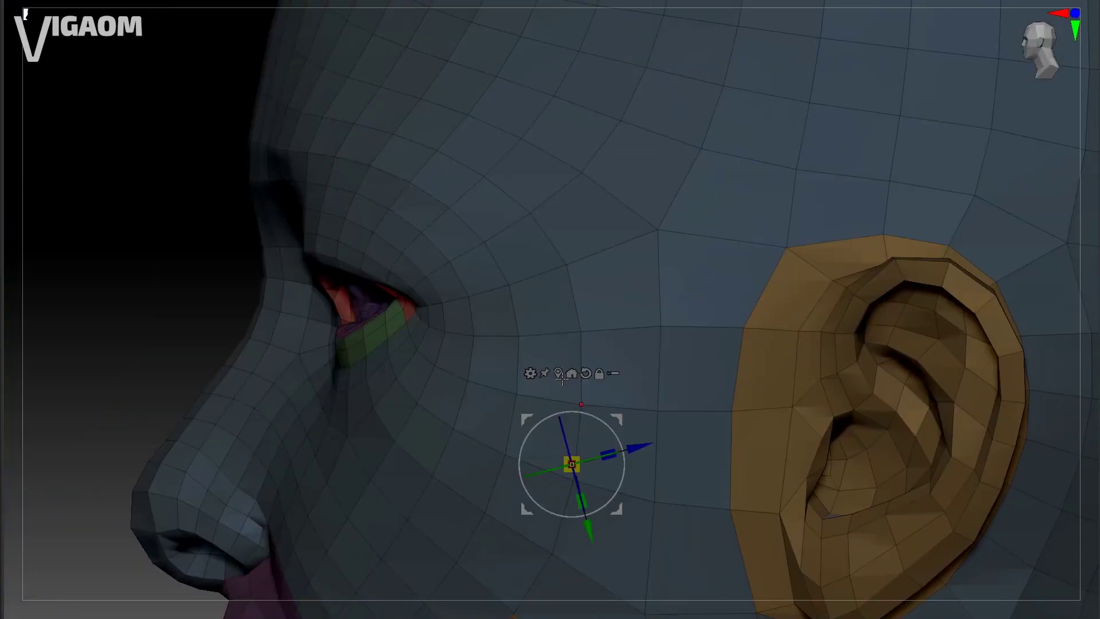
pyautogui.moveTo(659, 444); pyautogui.dragTo(508, 386, button='right')
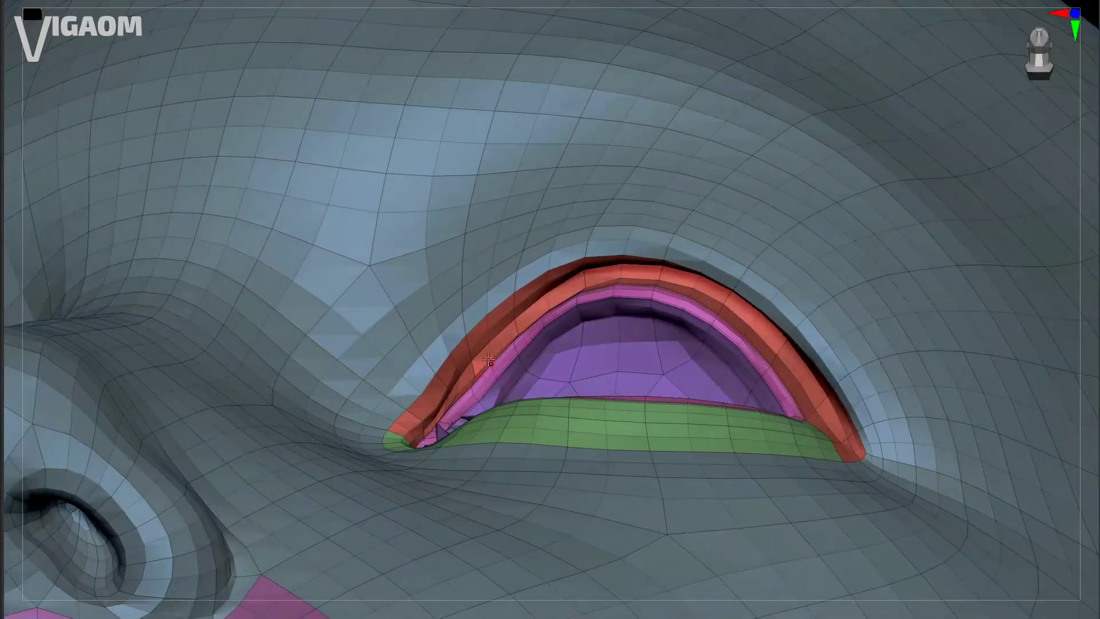
# Step: Refine the upper eyelid's thickness and inner rim toward the inner eye corner from below
pyautogui.moveTo(517, 327)
pyautogui.mouseDown(button='right')
pyautogui.moveTo(533, 344)
pyautogui.moveTo(518, 351)
pyautogui.moveTo(493, 436)
pyautogui.moveTo(542, 411)
pyautogui.mouseUp(button='right')
pyautogui.moveTo(542, 457)
pyautogui.mouseDown(button='right')
pyautogui.moveTo(484, 465)
pyautogui.moveTo(509, 478)
pyautogui.moveTo(480, 418)
pyautogui.moveTo(447, 414)
pyautogui.mouseUp(button='right')
pyautogui.moveTo(505, 348); pyautogui.dragTo(556, 313, button='right')
pyautogui.press('s')
pyautogui.moveTo(634, 282); pyautogui.dragTo(679, 323, button='right')
pyautogui.moveTo(580, 322); pyautogui.dragTo(685, 437, button='right')
pyautogui.moveTo(662, 375)
pyautogui.mouseDown(button='right')
pyautogui.moveTo(698, 341)
pyautogui.moveTo(736, 424)
pyautogui.mouseUp(button='right')
pyautogui.press('s')
pyautogui.press('s')
# Step: Reshape and smooth the inner corner of the eyelids, checking one subdivision level higher and returning to the lower one
pyautogui.moveTo(737, 424)
pyautogui.keyDown('ctrl'); pyautogui.mouseDown(button='right')
pyautogui.moveTo(748, 430)
pyautogui.moveTo(738, 312)
pyautogui.mouseUp(button='right'); pyautogui.keyUp('ctrl')
pyautogui.press('s')
pyautogui.press('s')
pyautogui.moveTo(714, 366)
pyautogui.mouseDown()
pyautogui.moveTo(695, 338)
pyautogui.moveTo(659, 338)
pyautogui.mouseUp()
pyautogui.moveTo(659, 338); pyautogui.dragTo(515, 309, button='right')
pyautogui.press('s')
pyautogui.moveTo(515, 310); pyautogui.dragTo(509, 310)
pyautogui.moveTo(510, 310)
pyautogui.mouseDown(button='right')
pyautogui.moveTo(609, 327)
pyautogui.moveTo(508, 310)
pyautogui.moveTo(541, 282)
pyautogui.mouseUp(button='right')
pyautogui.press('d')
pyautogui.keyDown('shift'); pyautogui.moveTo(401, 395); pyautogui.dragTo(310, 471); pyautogui.keyUp('shift')
pyautogui.moveTo(310, 471); pyautogui.dragTo(358, 526, button='right')
pyautogui.hotkey('shift', 'd')
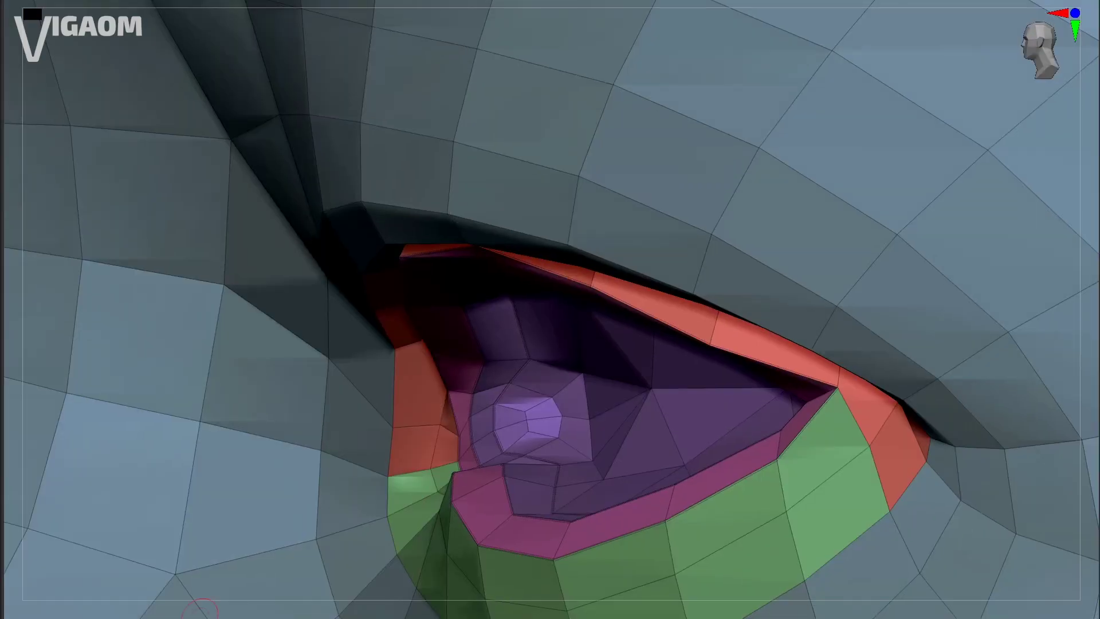
# Step: Refine the upper eyelid's inner rim and fold toward the inner corner from below, checking both eyes against the full face
pyautogui.moveTo(484, 346)
pyautogui.mouseDown(button='right')
pyautogui.moveTo(511, 266)
pyautogui.moveTo(463, 356)
pyautogui.moveTo(510, 453)
pyautogui.moveTo(463, 341)
pyautogui.moveTo(604, 254)
pyautogui.mouseUp(button='right')
pyautogui.press('s')
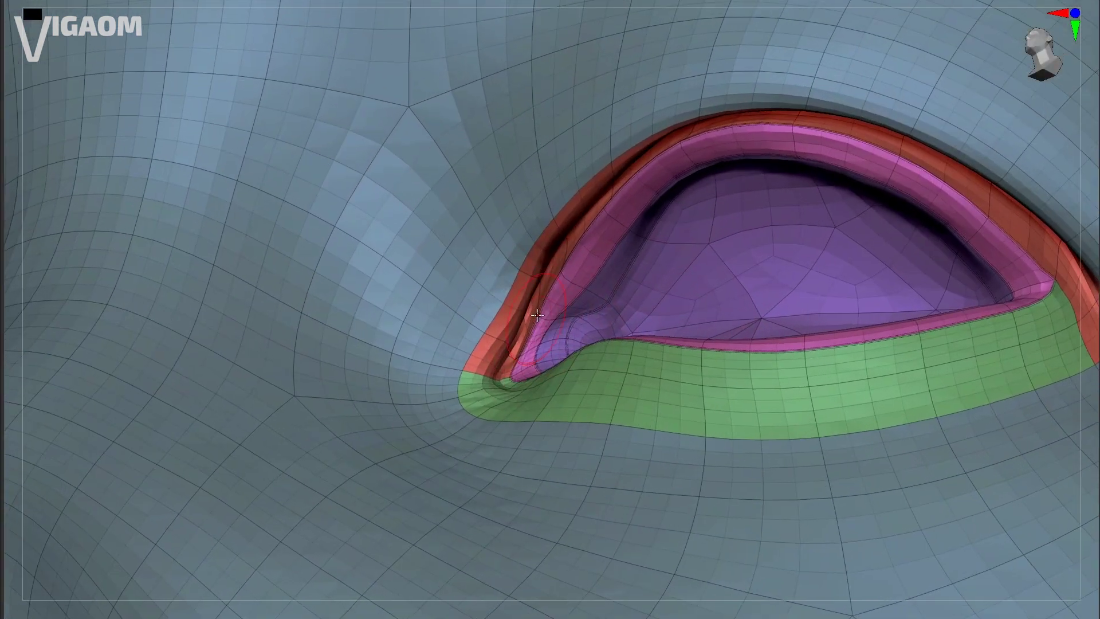
pyautogui.moveTo(538, 314)
pyautogui.mouseDown(button='right')
pyautogui.moveTo(500, 247)
pyautogui.moveTo(543, 243)
pyautogui.moveTo(551, 324)
pyautogui.mouseUp(button='right')
pyautogui.press('s')
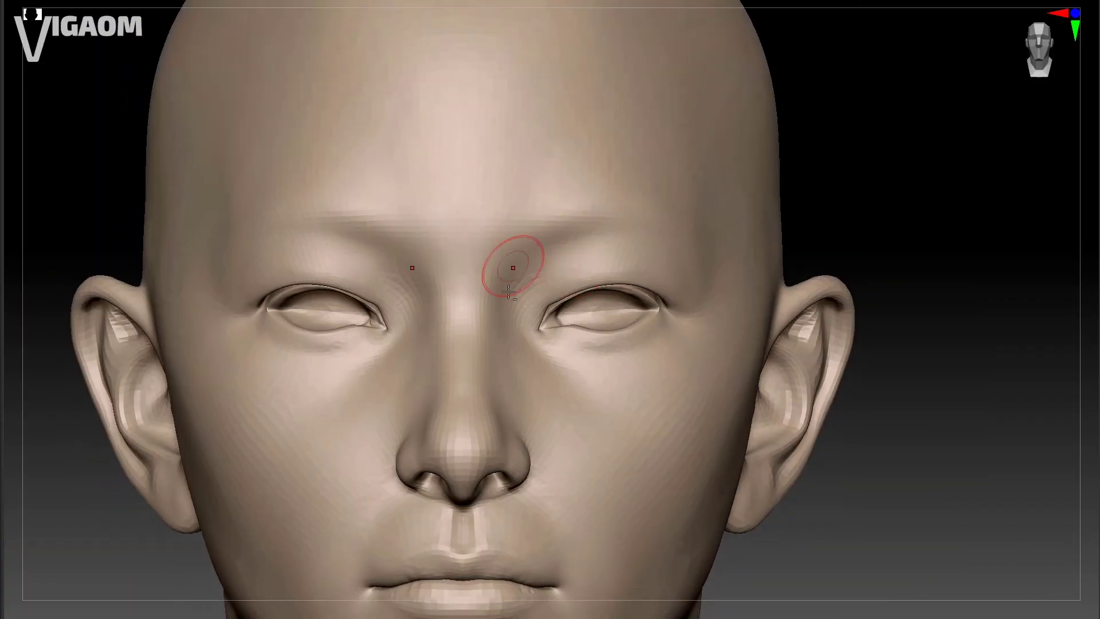
pyautogui.keyDown('alt'); pyautogui.moveTo(509, 292); pyautogui.dragTo(516, 255, button='right'); pyautogui.keyUp('alt')
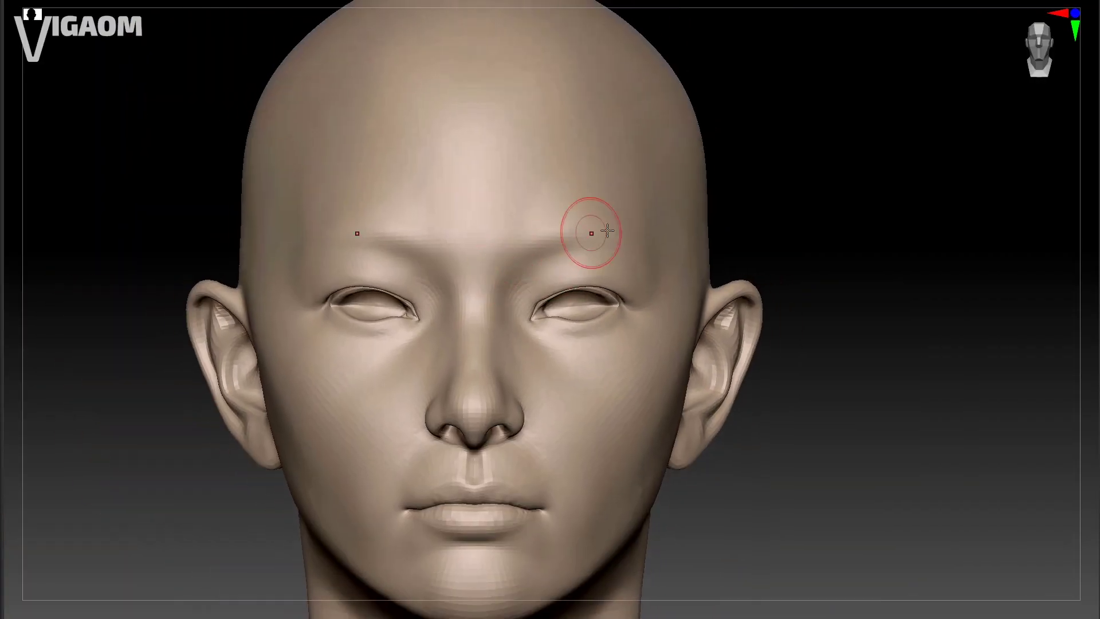
pyautogui.keyDown('alt'); pyautogui.moveTo(544, 317); pyautogui.dragTo(459, 187, button='right'); pyautogui.keyUp('alt')
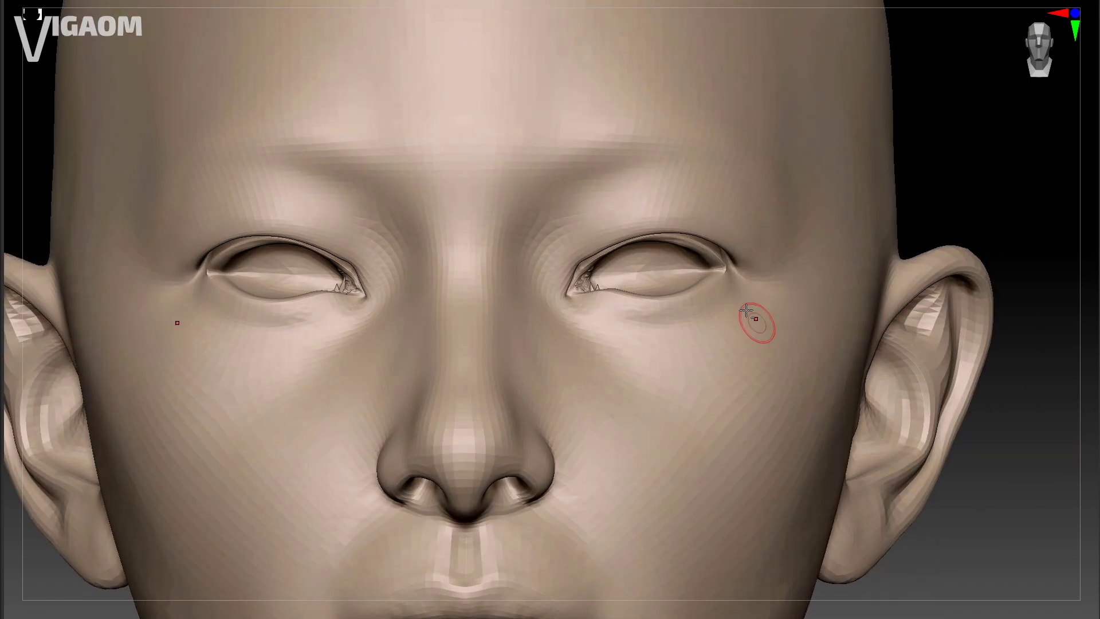
# Step: Sculpt and smooth the tear-duct area at the inner eye corner with a resized brush
pyautogui.moveTo(746, 310)
pyautogui.keyDown('ctrl'); pyautogui.mouseDown(button='right')
pyautogui.moveTo(644, 329)
pyautogui.moveTo(550, 368)
pyautogui.moveTo(622, 326)
pyautogui.mouseUp(button='right'); pyautogui.keyUp('ctrl')
pyautogui.press('s')
pyautogui.moveTo(623, 326); pyautogui.dragTo(612, 326)
pyautogui.moveTo(612, 327); pyautogui.dragTo(634, 393, button='right')
pyautogui.keyDown('shift'); pyautogui.moveTo(634, 393); pyautogui.dragTo(645, 396); pyautogui.keyUp('shift')
pyautogui.moveTo(644, 395)
pyautogui.mouseDown(button='right')
pyautogui.moveTo(655, 411)
pyautogui.moveTo(619, 344)
pyautogui.mouseUp(button='right')
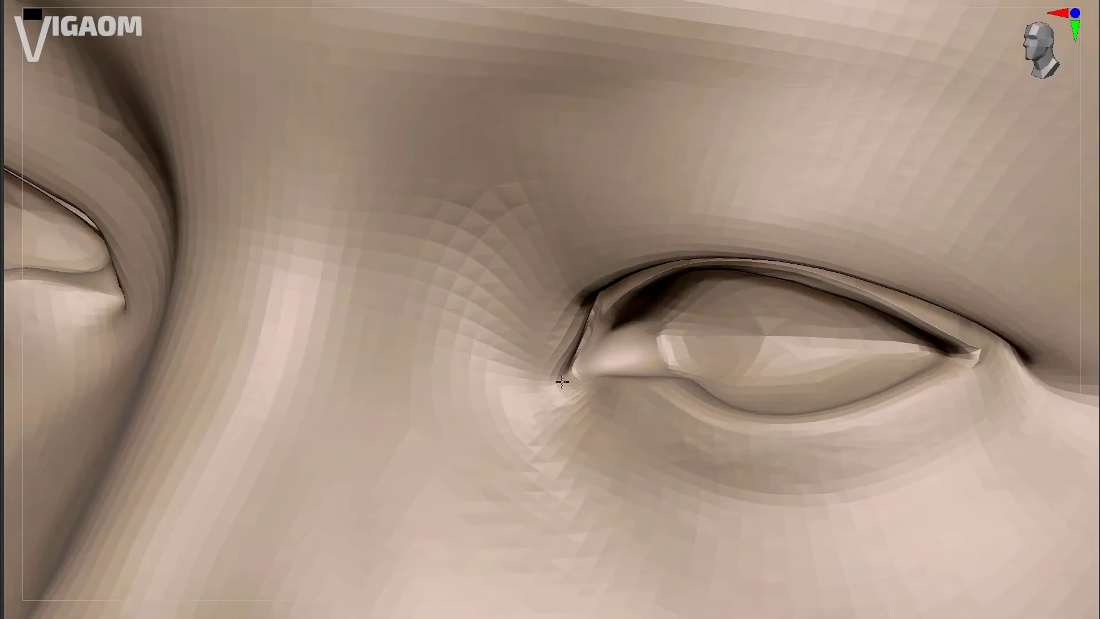
# Step: Mask the face around the eye openings, adjust the unmasked eyelids with the transform gizmo, and clear the mask
pyautogui.moveTo(180, 556)
pyautogui.keyDown('ctrl'); pyautogui.mouseDown(button='right')
pyautogui.moveTo(533, 396)
pyautogui.moveTo(510, 405)
pyautogui.moveTo(635, 248)
pyautogui.moveTo(373, 462)
pyautogui.moveTo(638, 269)
pyautogui.moveTo(545, 385)
pyautogui.moveTo(537, 364)
pyautogui.moveTo(555, 383)
pyautogui.moveTo(585, 265)
pyautogui.moveTo(599, 257)
pyautogui.moveTo(848, 313)
pyautogui.moveTo(688, 160)
pyautogui.mouseUp(button='right'); pyautogui.keyUp('ctrl')
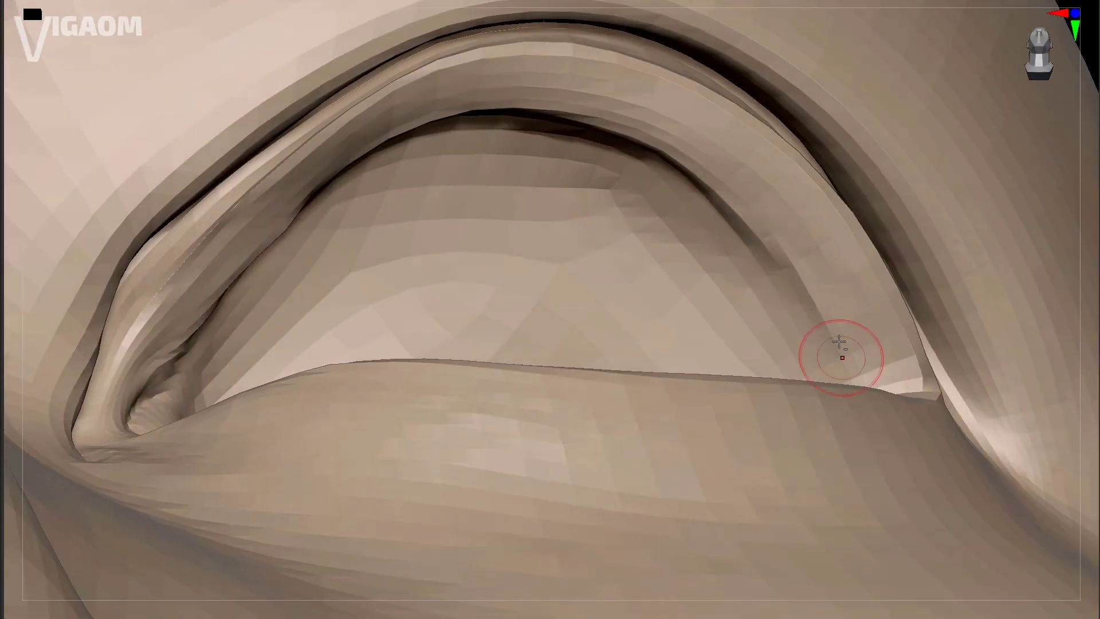
pyautogui.moveTo(800, 261); pyautogui.dragTo(832, 323, button='right')
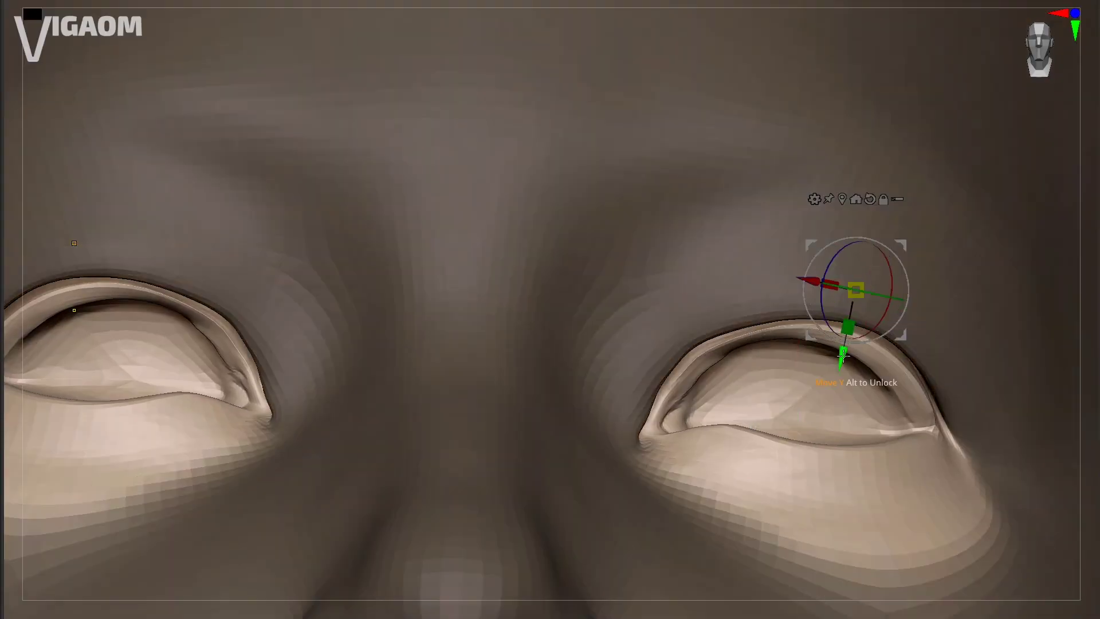
pyautogui.keyDown('ctrl'); pyautogui.moveTo(843, 355); pyautogui.dragTo(416, 467, button='right'); pyautogui.keyUp('ctrl')
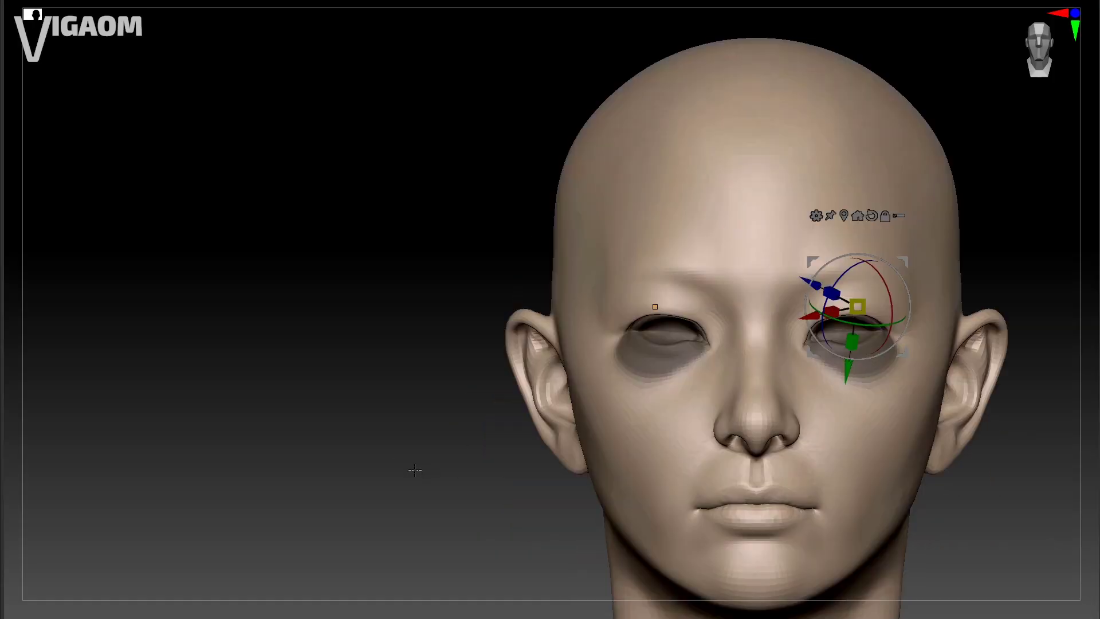
pyautogui.press('q')
pyautogui.keyDown('ctrl'); pyautogui.moveTo(655, 307); pyautogui.dragTo(1056, 270, button='right'); pyautogui.keyUp('ctrl')
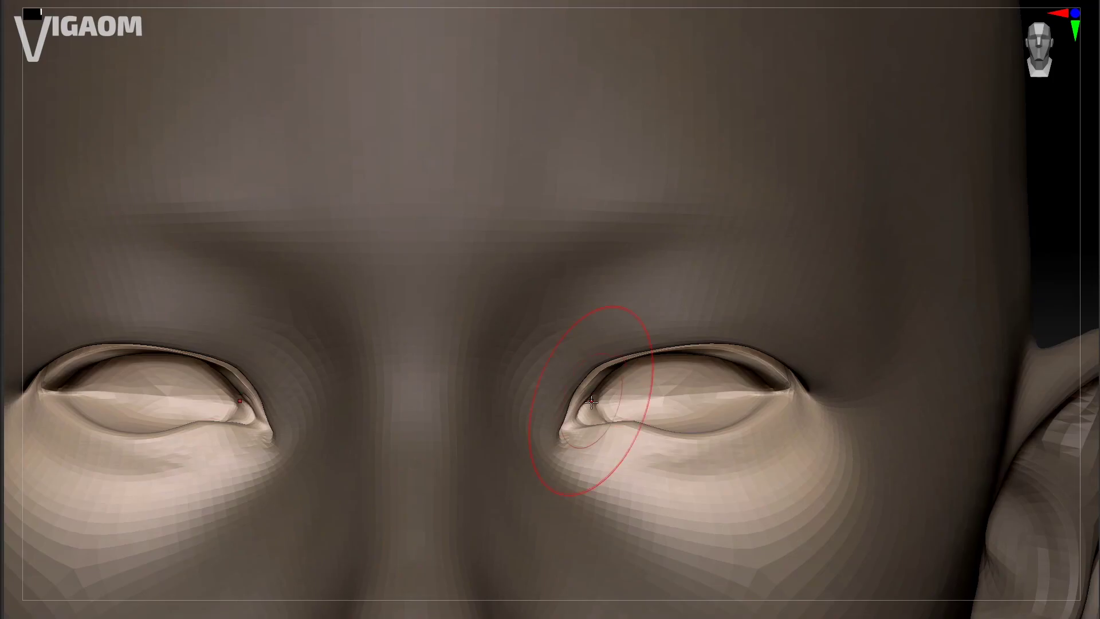
pyautogui.moveTo(724, 340)
pyautogui.mouseDown(button='right')
pyautogui.moveTo(712, 356)
pyautogui.moveTo(971, 246)
pyautogui.moveTo(582, 370)
pyautogui.moveTo(655, 348)
pyautogui.mouseUp(button='right')
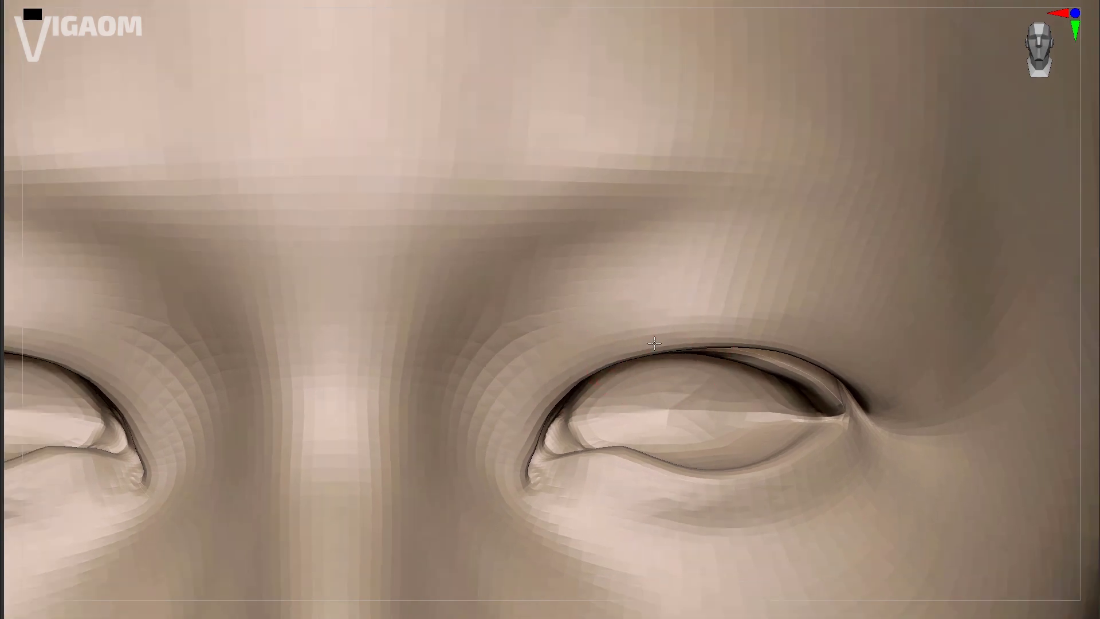
# Step: Reshape the inner eye corner and the adjoining lower eyelid edge in close-up
pyautogui.keyDown('ctrl'); pyautogui.moveTo(572, 375); pyautogui.dragTo(662, 304, button='right'); pyautogui.keyUp('ctrl')
pyautogui.moveTo(732, 400)
pyautogui.keyDown('ctrl'); pyautogui.mouseDown(button='right')
pyautogui.moveTo(534, 364)
pyautogui.moveTo(152, 596)
pyautogui.moveTo(592, 423)
pyautogui.moveTo(560, 427)
pyautogui.moveTo(529, 409)
pyautogui.moveTo(525, 384)
pyautogui.moveTo(462, 400)
pyautogui.mouseUp(button='right'); pyautogui.keyUp('ctrl')
pyautogui.press('s')
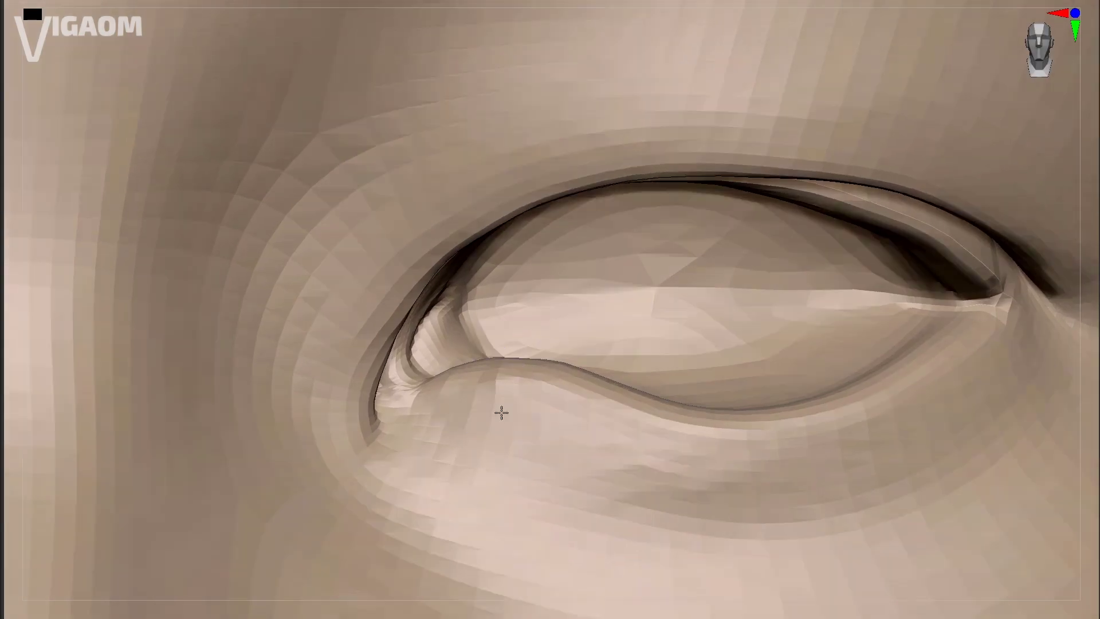
pyautogui.moveTo(646, 407)
pyautogui.mouseDown(button='right')
pyautogui.moveTo(442, 380)
pyautogui.moveTo(494, 383)
pyautogui.moveTo(569, 440)
pyautogui.moveTo(681, 393)
pyautogui.mouseUp(button='right')
pyautogui.press('s')
pyautogui.moveTo(790, 328); pyautogui.dragTo(745, 344, button='right')
pyautogui.moveTo(786, 399)
pyautogui.mouseDown(button='right')
pyautogui.moveTo(737, 396)
pyautogui.moveTo(470, 458)
pyautogui.moveTo(196, 601)
pyautogui.moveTo(677, 370)
pyautogui.moveTo(634, 413)
pyautogui.moveTo(712, 373)
pyautogui.moveTo(658, 343)
pyautogui.moveTo(675, 315)
pyautogui.moveTo(749, 313)
pyautogui.moveTo(1081, 405)
pyautogui.moveTo(847, 307)
pyautogui.moveTo(692, 326)
pyautogui.moveTo(573, 321)
pyautogui.moveTo(659, 287)
pyautogui.moveTo(516, 344)
pyautogui.mouseUp(button='right')
# Step: Bring the eyeball spheres into view inside the eye sockets and activate them for transforming with the gizmo
pyautogui.press('w')
pyautogui.click(1086, 465)
pyautogui.keyDown('ctrl'); pyautogui.moveTo(802, 447); pyautogui.dragTo(802, 504, button='right'); pyautogui.keyUp('ctrl')
pyautogui.click(1086, 466)
pyautogui.click(1085, 465)
pyautogui.moveTo(629, 361); pyautogui.dragTo(899, 409, button='right')
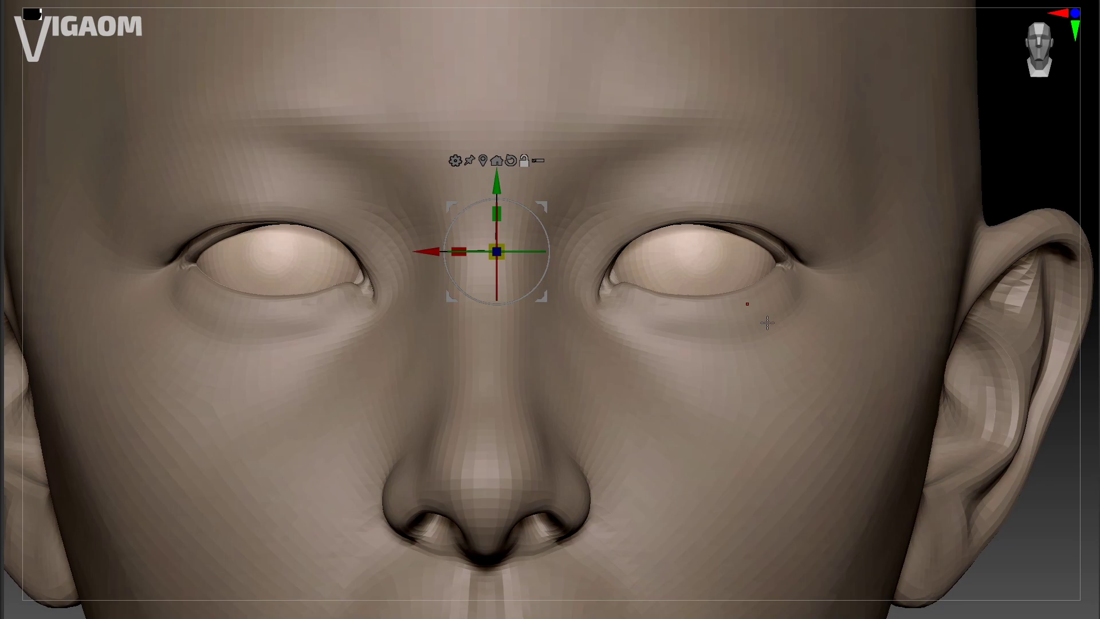
# Step: Check the eyeballs' fit from several angles and in isolation, and nudge them slightly within the eyelids
pyautogui.moveTo(745, 343); pyautogui.dragTo(840, 304, button='right')
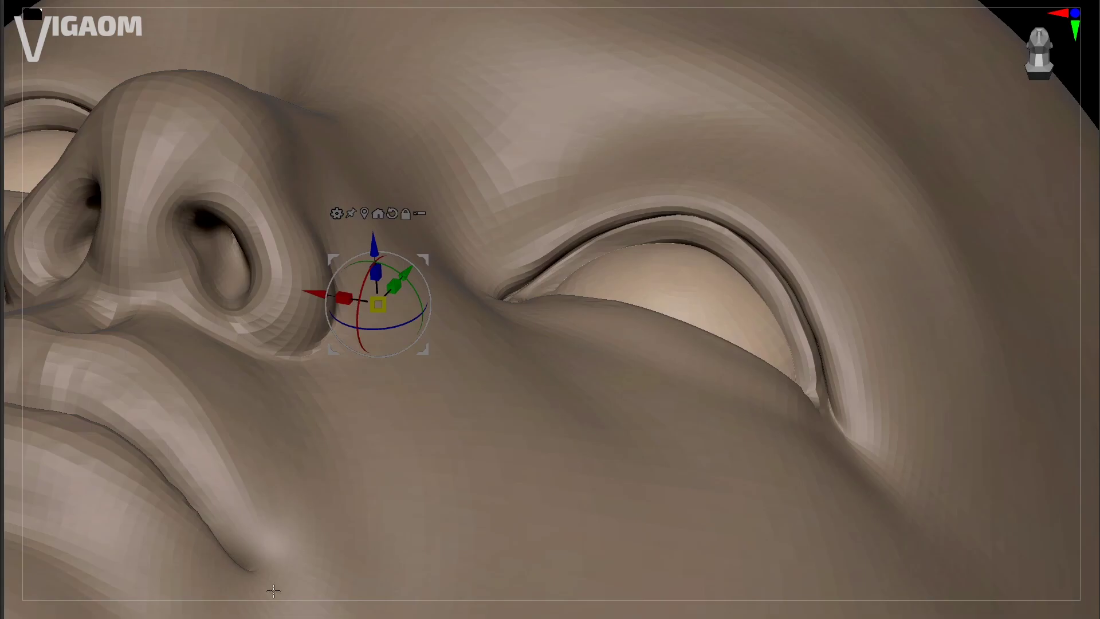
pyautogui.moveTo(273, 591); pyautogui.dragTo(707, 374, button='right')
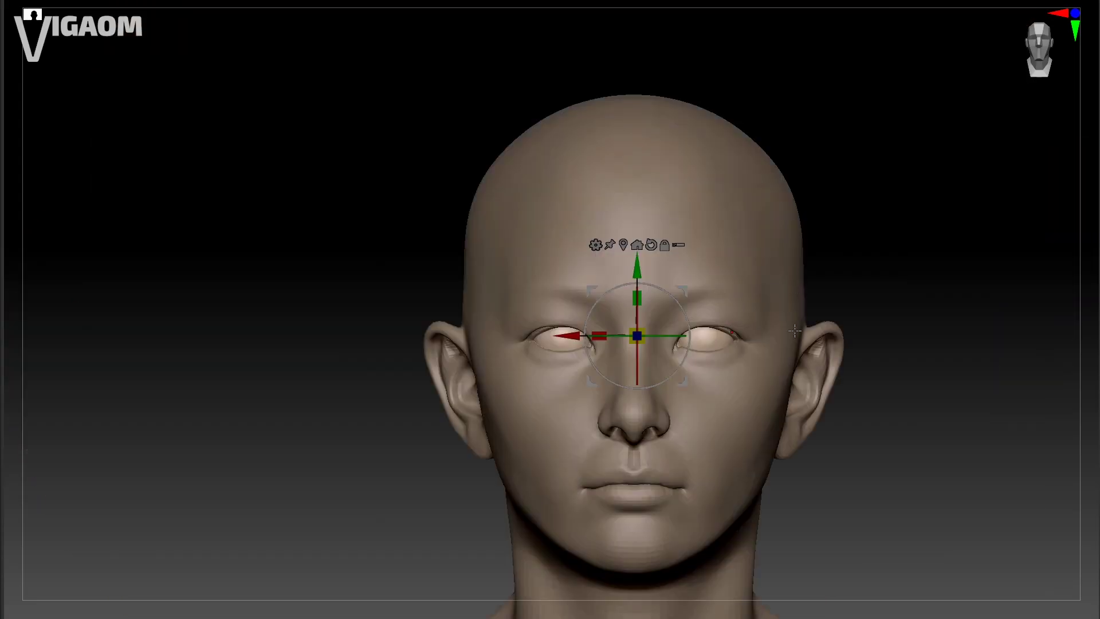
pyautogui.moveTo(808, 361); pyautogui.dragTo(1091, 278, button='right')
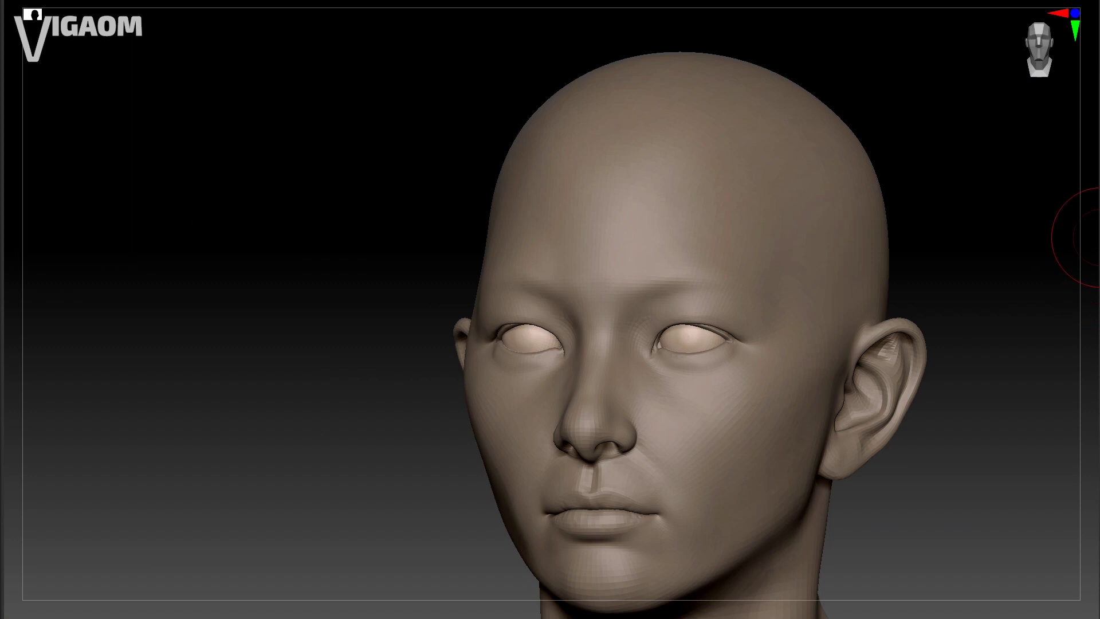
pyautogui.moveTo(1082, 237); pyautogui.dragTo(888, 227, button='right')
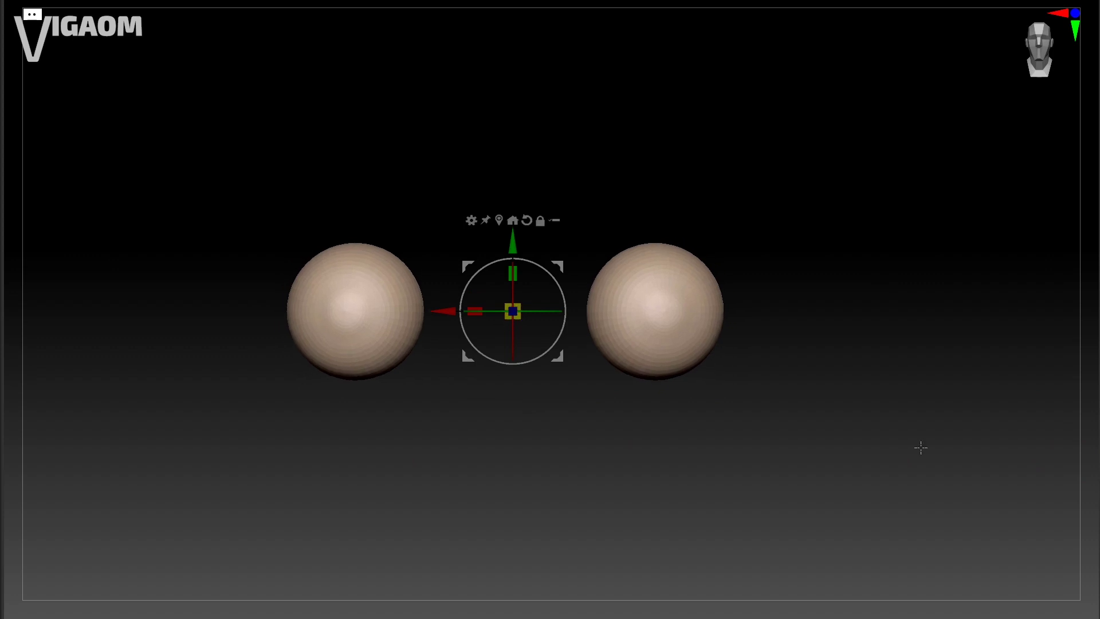
pyautogui.moveTo(454, 360); pyautogui.dragTo(459, 360)
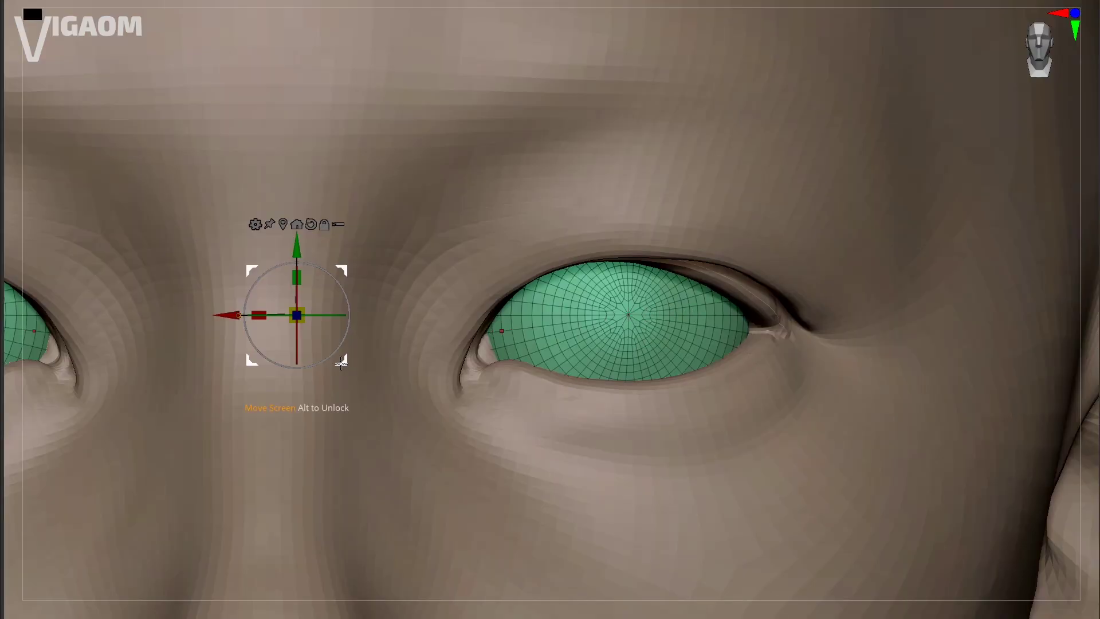
pyautogui.moveTo(341, 363); pyautogui.dragTo(343, 359)
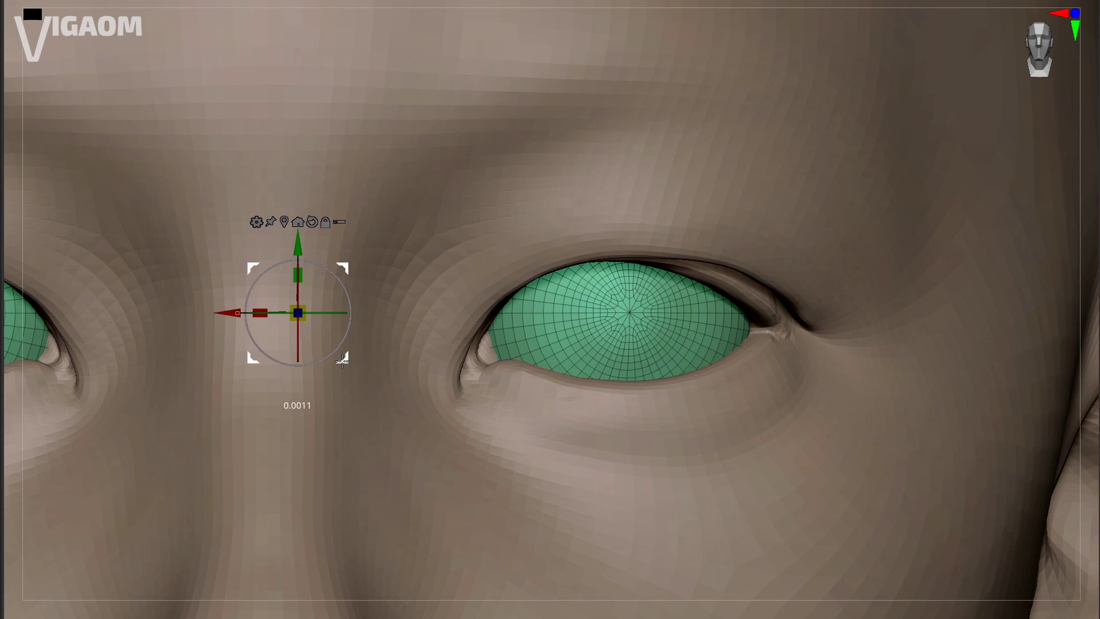
# Step: Return to the head mesh, hide the polyframe, and adjust the eyelids' inner corner against the eyeball with resized brushes
pyautogui.moveTo(660, 346); pyautogui.dragTo(412, 494, button='right')
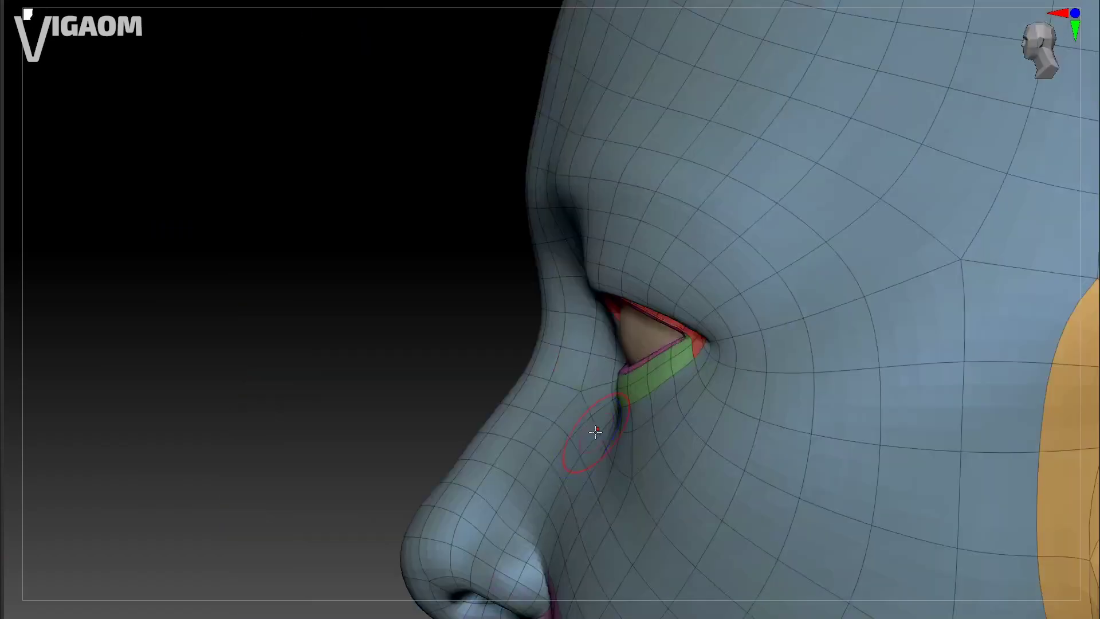
pyautogui.moveTo(590, 442)
pyautogui.mouseDown(button='right')
pyautogui.moveTo(609, 344)
pyautogui.moveTo(616, 381)
pyautogui.mouseUp(button='right')
pyautogui.hotkey('shift', 'f')
pyautogui.press('s')
pyautogui.moveTo(616, 381); pyautogui.dragTo(624, 397)
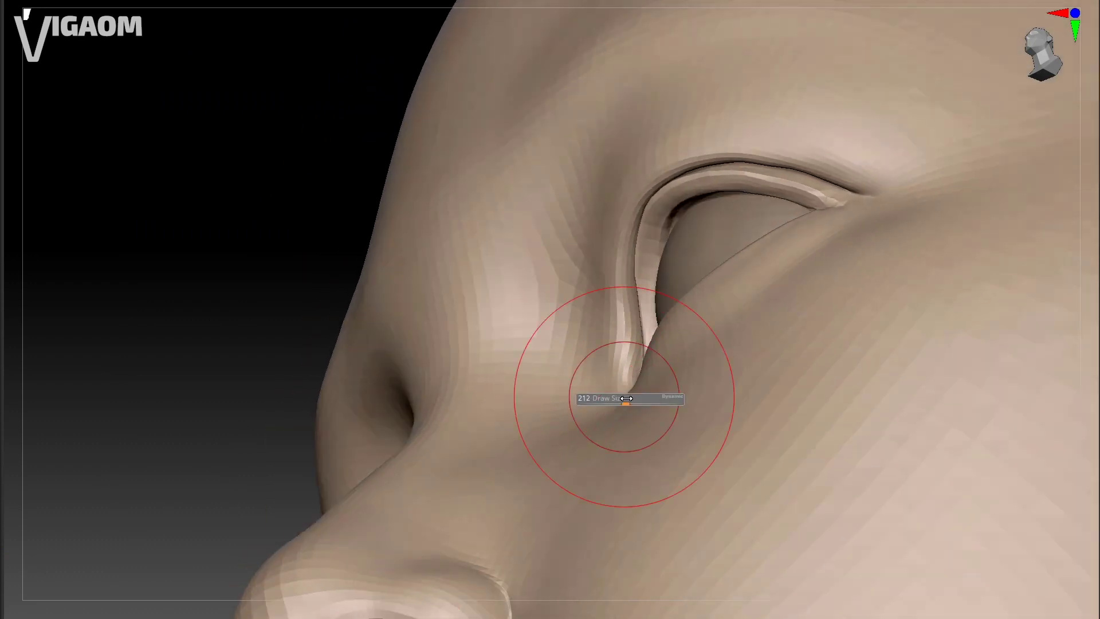
pyautogui.moveTo(601, 392)
pyautogui.mouseDown(button='right')
pyautogui.moveTo(584, 381)
pyautogui.moveTo(646, 354)
pyautogui.moveTo(619, 377)
pyautogui.moveTo(538, 379)
pyautogui.moveTo(545, 362)
pyautogui.moveTo(540, 400)
pyautogui.moveTo(564, 381)
pyautogui.moveTo(564, 391)
pyautogui.moveTo(528, 425)
pyautogui.moveTo(554, 399)
pyautogui.mouseUp(button='right')
pyautogui.press('s')
pyautogui.press('s')
pyautogui.press('s')
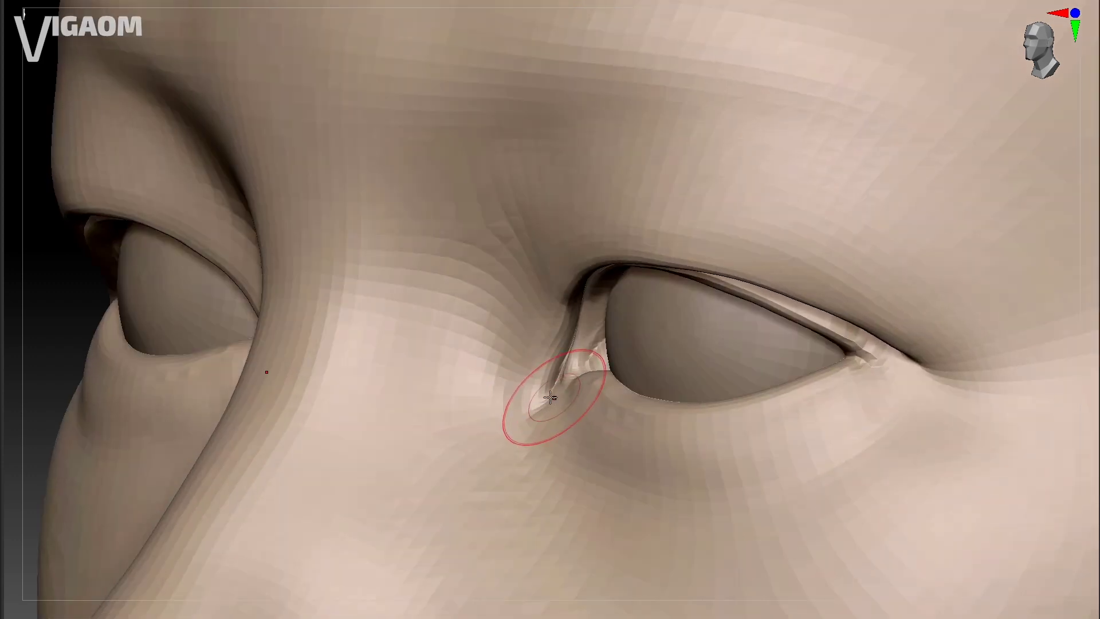
# Step: Sculpt the upper eyelid's inner fold and the hollow where it meets the tear duct
pyautogui.moveTo(152, 613); pyautogui.dragTo(547, 413, button='right')
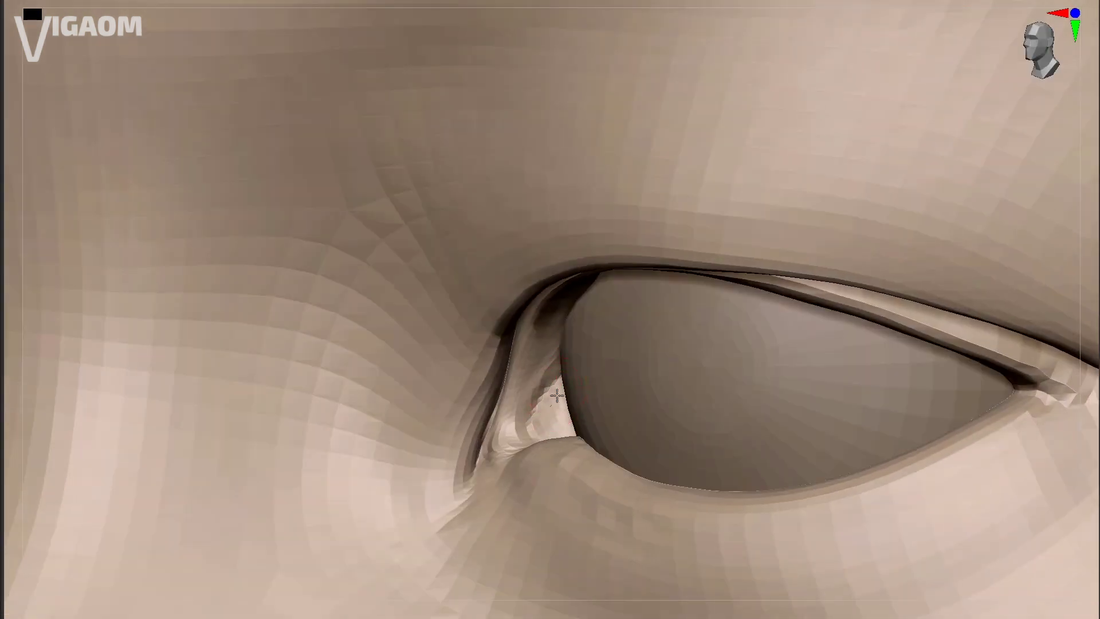
pyautogui.moveTo(273, 574)
pyautogui.mouseDown(button='right')
pyautogui.moveTo(547, 398)
pyautogui.moveTo(518, 396)
pyautogui.moveTo(485, 444)
pyautogui.moveTo(459, 454)
pyautogui.moveTo(483, 346)
pyautogui.moveTo(521, 442)
pyautogui.moveTo(527, 413)
pyautogui.moveTo(510, 378)
pyautogui.moveTo(562, 388)
pyautogui.moveTo(562, 357)
pyautogui.moveTo(501, 356)
pyautogui.moveTo(498, 375)
pyautogui.mouseUp(button='right')
pyautogui.moveTo(494, 320)
pyautogui.mouseDown()
pyautogui.moveTo(474, 381)
pyautogui.moveTo(480, 404)
pyautogui.mouseUp()
pyautogui.moveTo(480, 404); pyautogui.dragTo(473, 360, button='right')
pyautogui.press('s')
pyautogui.moveTo(440, 396)
pyautogui.mouseDown(button='right')
pyautogui.moveTo(458, 378)
pyautogui.moveTo(454, 364)
pyautogui.moveTo(474, 367)
pyautogui.moveTo(109, 573)
pyautogui.mouseUp(button='right')
pyautogui.moveTo(430, 372)
pyautogui.mouseDown(button='right')
pyautogui.moveTo(466, 351)
pyautogui.moveTo(463, 339)
pyautogui.moveTo(462, 354)
pyautogui.mouseUp(button='right')
pyautogui.press('s')
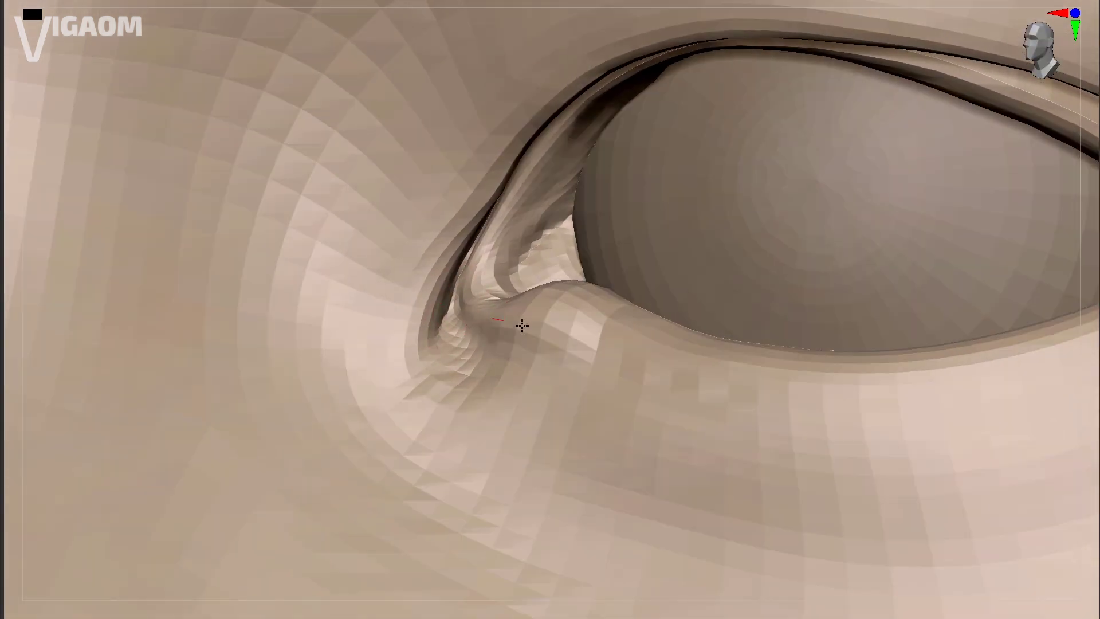
# Step: Smooth the skin below the tear duct and blend the lower eyelid into the inner eye corner
pyautogui.moveTo(510, 315)
pyautogui.mouseDown(button='right')
pyautogui.moveTo(466, 396)
pyautogui.moveTo(461, 309)
pyautogui.mouseUp(button='right')
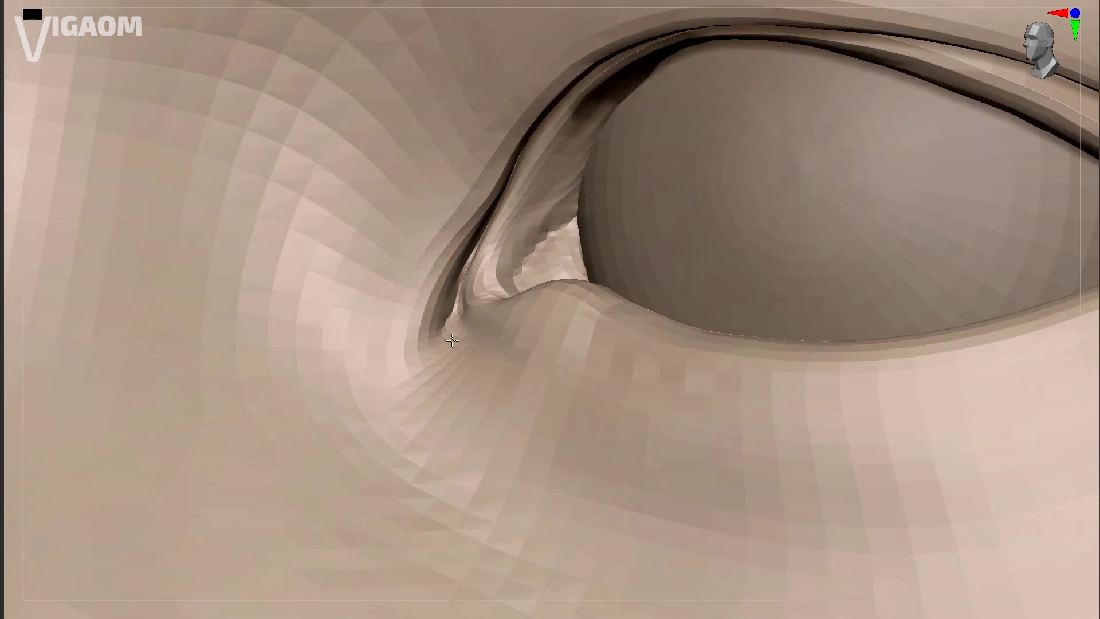
pyautogui.moveTo(426, 438)
pyautogui.mouseDown(button='right')
pyautogui.moveTo(461, 393)
pyautogui.moveTo(486, 459)
pyautogui.moveTo(527, 352)
pyautogui.moveTo(555, 334)
pyautogui.moveTo(563, 371)
pyautogui.moveTo(535, 352)
pyautogui.moveTo(537, 395)
pyautogui.moveTo(416, 490)
pyautogui.mouseUp(button='right')
pyautogui.moveTo(215, 613)
pyautogui.mouseDown(button='right')
pyautogui.moveTo(589, 348)
pyautogui.moveTo(551, 379)
pyautogui.moveTo(551, 364)
pyautogui.mouseUp(button='right')
pyautogui.press('s')
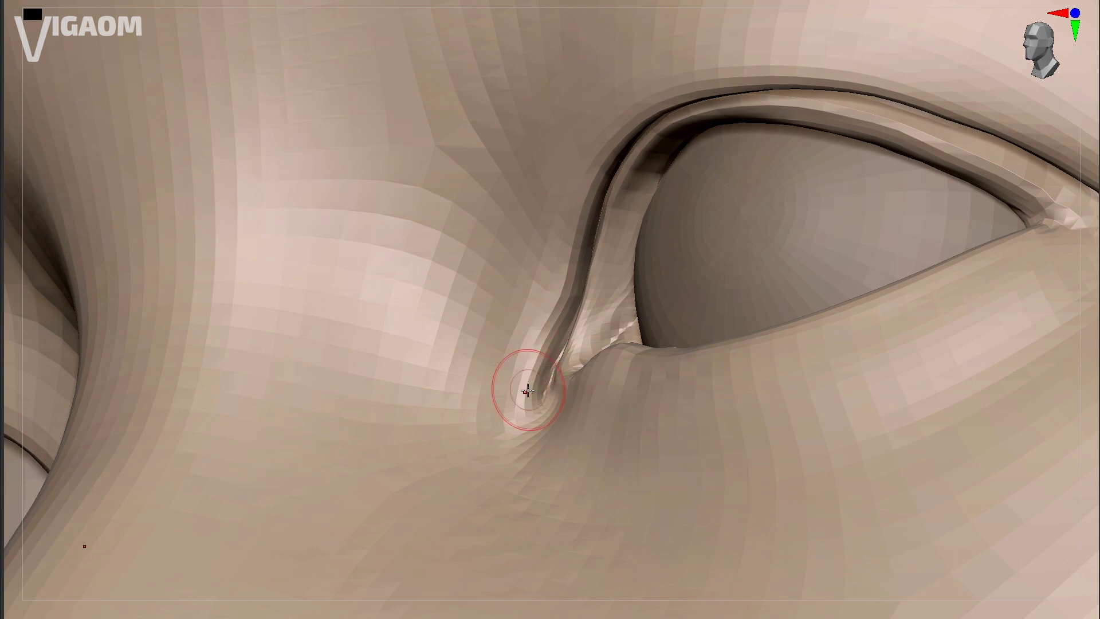
# Step: Show the polyframe and mark the edge flow across the lower eyelid's inner rim with red strokes
pyautogui.moveTo(578, 314)
pyautogui.mouseDown(button='right')
pyautogui.moveTo(562, 393)
pyautogui.moveTo(634, 388)
pyautogui.moveTo(538, 433)
pyautogui.moveTo(503, 393)
pyautogui.moveTo(500, 366)
pyautogui.moveTo(479, 389)
pyautogui.moveTo(524, 423)
pyautogui.mouseUp(button='right')
pyautogui.hotkey('shift', 'f')
pyautogui.press('s')
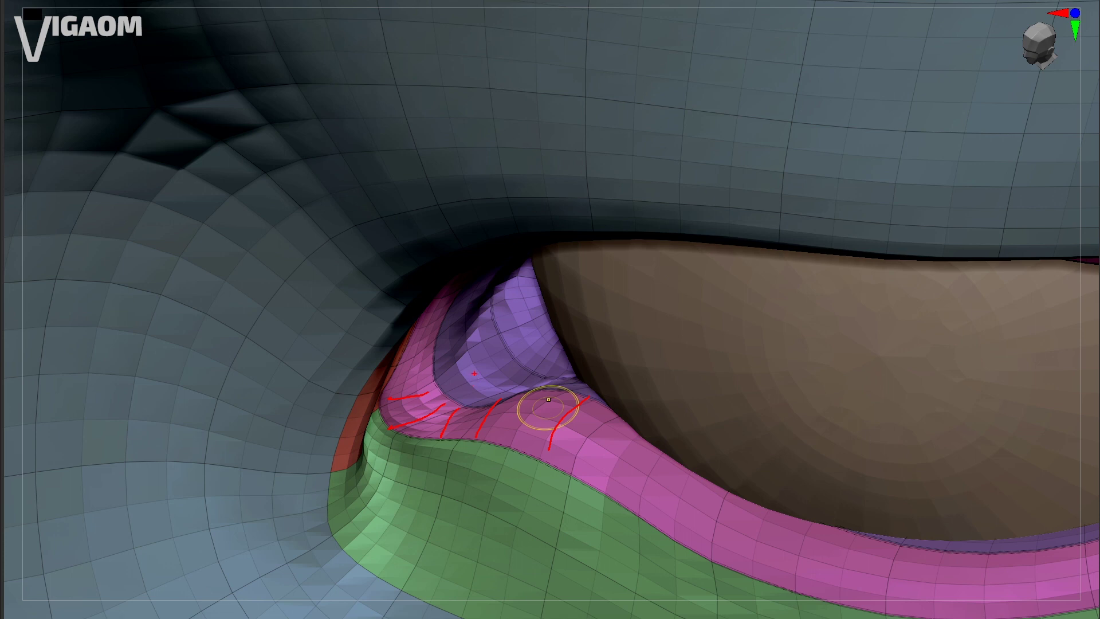
# Step: Hide the polyframe and refine the lower eyelid rim and upper lid fold around the inner corner
pyautogui.moveTo(548, 399); pyautogui.dragTo(492, 331, button='right')
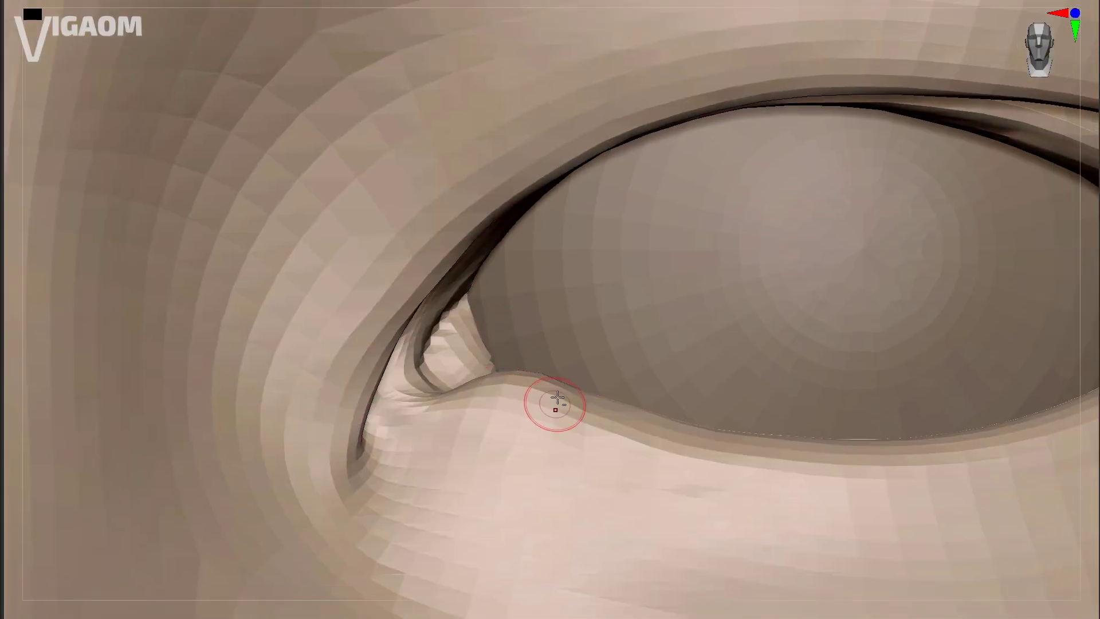
pyautogui.moveTo(226, 610); pyautogui.dragTo(446, 453, button='right')
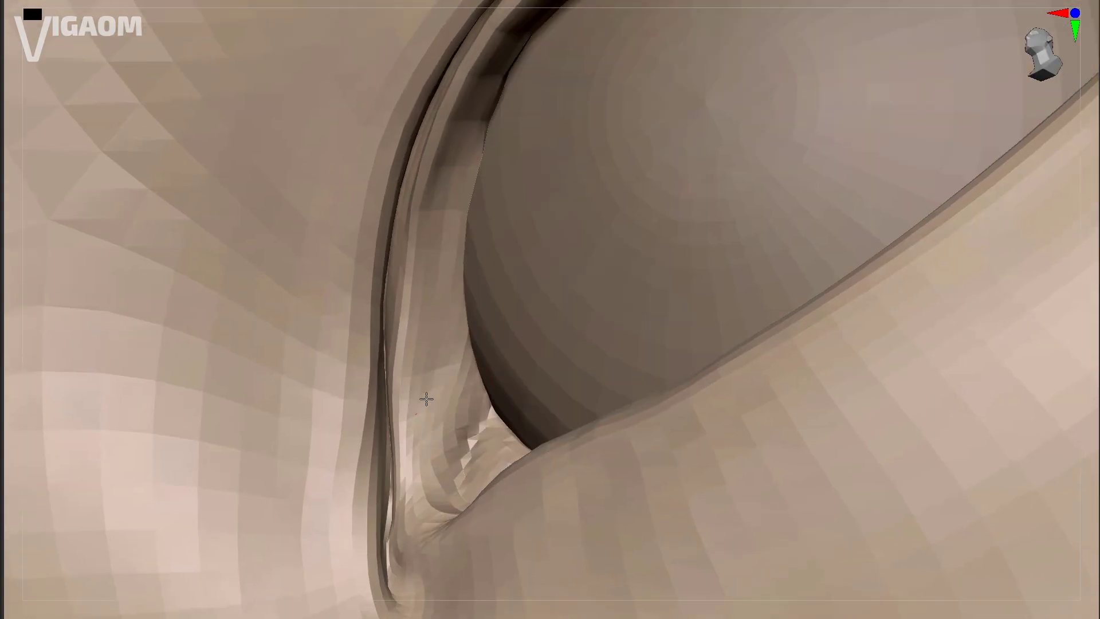
pyautogui.moveTo(420, 310); pyautogui.dragTo(465, 341, button='right')
pyautogui.press('s')
pyautogui.moveTo(451, 398)
pyautogui.mouseDown(button='right')
pyautogui.moveTo(457, 351)
pyautogui.moveTo(472, 384)
pyautogui.moveTo(454, 412)
pyautogui.moveTo(461, 432)
pyautogui.moveTo(438, 436)
pyautogui.moveTo(519, 277)
pyautogui.moveTo(525, 299)
pyautogui.moveTo(484, 344)
pyautogui.moveTo(582, 258)
pyautogui.moveTo(628, 256)
pyautogui.moveTo(605, 274)
pyautogui.moveTo(573, 258)
pyautogui.moveTo(412, 355)
pyautogui.mouseUp(button='right')
pyautogui.press('s')
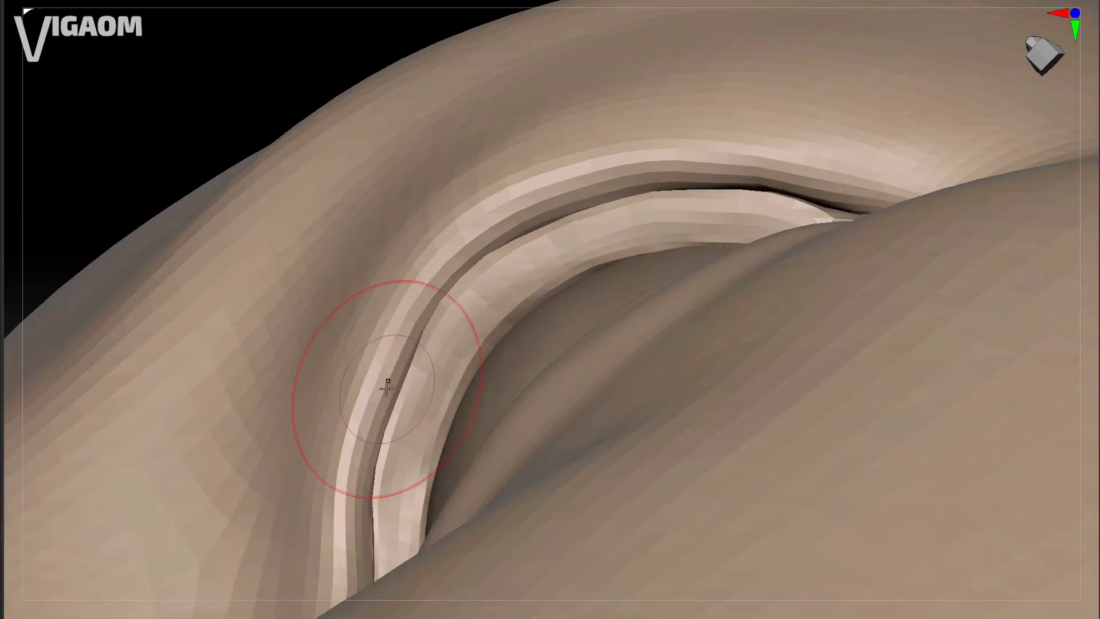
# Step: Adjust the upper eyelid crease from below and smooth the lower rim beside the tear duct
pyautogui.moveTo(446, 319); pyautogui.dragTo(498, 275, button='right')
pyautogui.press('s')
pyautogui.moveTo(524, 238)
pyautogui.mouseDown(button='right')
pyautogui.moveTo(695, 228)
pyautogui.moveTo(740, 255)
pyautogui.moveTo(737, 294)
pyautogui.moveTo(847, 260)
pyautogui.moveTo(915, 216)
pyautogui.moveTo(827, 265)
pyautogui.moveTo(776, 256)
pyautogui.moveTo(770, 333)
pyautogui.moveTo(736, 283)
pyautogui.moveTo(700, 351)
pyautogui.moveTo(249, 540)
pyautogui.mouseUp(button='right')
pyautogui.press('f')
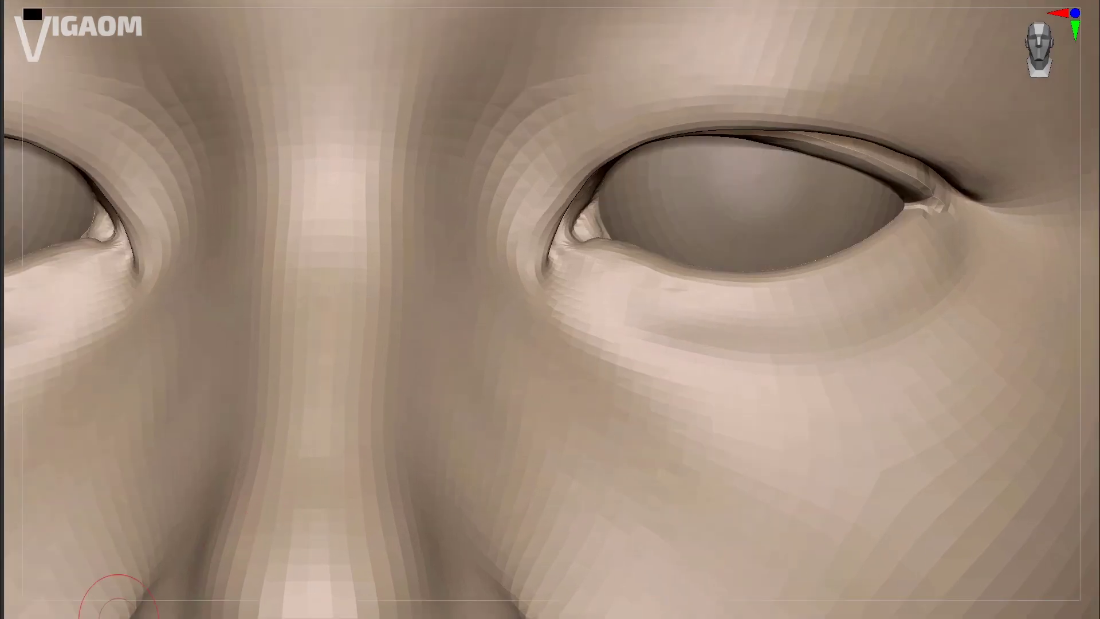
pyautogui.moveTo(567, 347)
pyautogui.keyDown('alt'); pyautogui.mouseDown(button='right')
pyautogui.moveTo(604, 383)
pyautogui.moveTo(676, 346)
pyautogui.moveTo(648, 399)
pyautogui.moveTo(631, 369)
pyautogui.moveTo(604, 368)
pyautogui.mouseUp(button='right'); pyautogui.keyUp('alt')
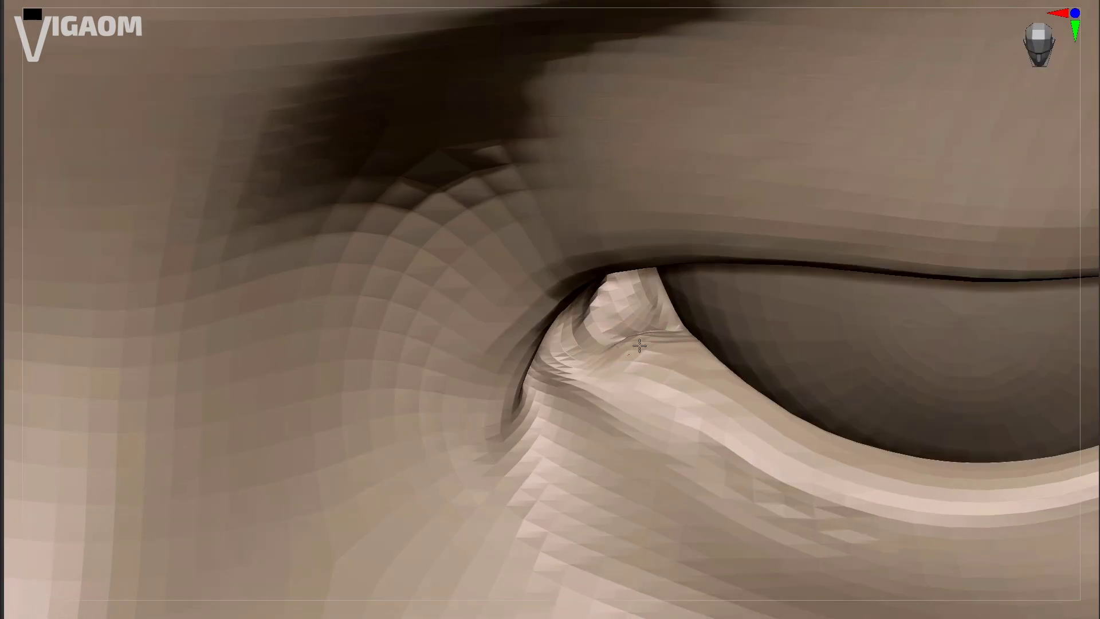
pyautogui.keyDown('shift'); pyautogui.moveTo(571, 361); pyautogui.dragTo(590, 367); pyautogui.keyUp('shift')
# Step: Refine the upper eyelid's outer half and its fold toward the outer eye corner
pyautogui.moveTo(636, 370); pyautogui.dragTo(791, 280, button='right')
pyautogui.keyDown('ctrl'); pyautogui.moveTo(791, 281); pyautogui.dragTo(798, 355, button='right'); pyautogui.keyUp('ctrl')
pyautogui.keyDown('ctrl'); pyautogui.moveTo(642, 281); pyautogui.dragTo(631, 358, button='right'); pyautogui.keyUp('ctrl')
pyautogui.keyDown('alt'); pyautogui.moveTo(573, 321); pyautogui.dragTo(521, 355, button='right'); pyautogui.keyUp('alt')
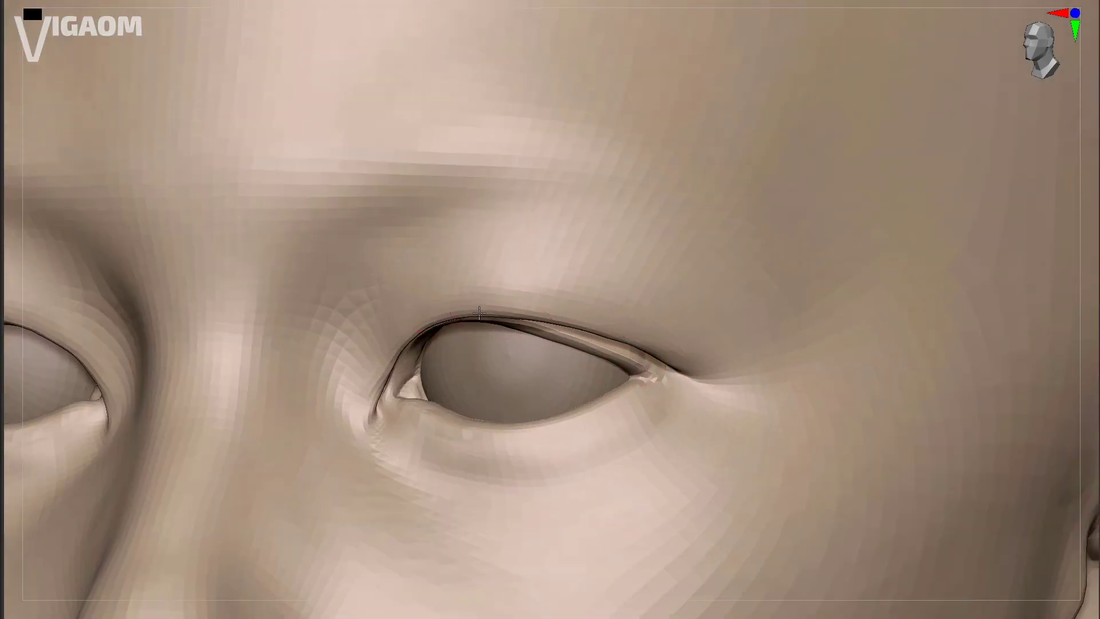
pyautogui.keyDown('ctrl'); pyautogui.moveTo(712, 291); pyautogui.dragTo(701, 366); pyautogui.keyUp('ctrl')
pyautogui.press('q')
pyautogui.moveTo(509, 322)
pyautogui.keyDown('ctrl'); pyautogui.mouseDown(button='right')
pyautogui.moveTo(590, 348)
pyautogui.moveTo(582, 359)
pyautogui.mouseUp(button='right'); pyautogui.keyUp('ctrl')
pyautogui.moveTo(688, 286); pyautogui.dragTo(699, 349, button='right')
pyautogui.keyDown('ctrl'); pyautogui.moveTo(699, 350); pyautogui.dragTo(857, 229, button='right'); pyautogui.keyUp('ctrl')
pyautogui.keyDown('ctrl'); pyautogui.moveTo(857, 208); pyautogui.dragTo(911, 243); pyautogui.keyUp('ctrl')
pyautogui.keyDown('ctrl'); pyautogui.moveTo(887, 257); pyautogui.dragTo(825, 212, button='right'); pyautogui.keyUp('ctrl')
# Step: Sculpt the transition from the outer eye corner into the temple and cheekbone
pyautogui.press('s')
pyautogui.moveTo(814, 212); pyautogui.dragTo(796, 212)
pyautogui.moveTo(888, 286)
pyautogui.keyDown('ctrl'); pyautogui.mouseDown(button='right')
pyautogui.moveTo(897, 248)
pyautogui.moveTo(820, 252)
pyautogui.mouseUp(button='right'); pyautogui.keyUp('ctrl')
pyautogui.moveTo(819, 252)
pyautogui.keyDown('ctrl'); pyautogui.mouseDown(button='right')
pyautogui.moveTo(802, 315)
pyautogui.moveTo(740, 344)
pyautogui.mouseUp(button='right'); pyautogui.keyUp('ctrl')
pyautogui.moveTo(702, 349); pyautogui.dragTo(627, 376)
pyautogui.keyDown('ctrl'); pyautogui.moveTo(642, 344); pyautogui.dragTo(648, 389, button='right'); pyautogui.keyUp('ctrl')
pyautogui.moveTo(697, 350); pyautogui.dragTo(655, 397)
# Step: Refine the cheek and jaw surfaces between the eye, ear and chin, evaluating the head in three-quarter view
pyautogui.moveTo(813, 321)
pyautogui.mouseDown(button='right')
pyautogui.moveTo(781, 304)
pyautogui.moveTo(760, 313)
pyautogui.mouseUp(button='right')
pyautogui.press('s')
pyautogui.moveTo(760, 313); pyautogui.dragTo(750, 312)
pyautogui.moveTo(785, 344); pyautogui.dragTo(748, 361, button='right')
pyautogui.press('s')
pyautogui.moveTo(727, 263)
pyautogui.mouseDown(button='right')
pyautogui.moveTo(678, 361)
pyautogui.moveTo(759, 339)
pyautogui.moveTo(721, 403)
pyautogui.moveTo(885, 429)
pyautogui.mouseUp(button='right')
pyautogui.keyDown('ctrl'); pyautogui.moveTo(885, 429); pyautogui.dragTo(761, 336, button='right'); pyautogui.keyUp('ctrl')
pyautogui.moveTo(734, 378)
pyautogui.mouseDown(button='right')
pyautogui.moveTo(741, 322)
pyautogui.moveTo(732, 395)
pyautogui.moveTo(771, 356)
pyautogui.moveTo(747, 341)
pyautogui.mouseUp(button='right')
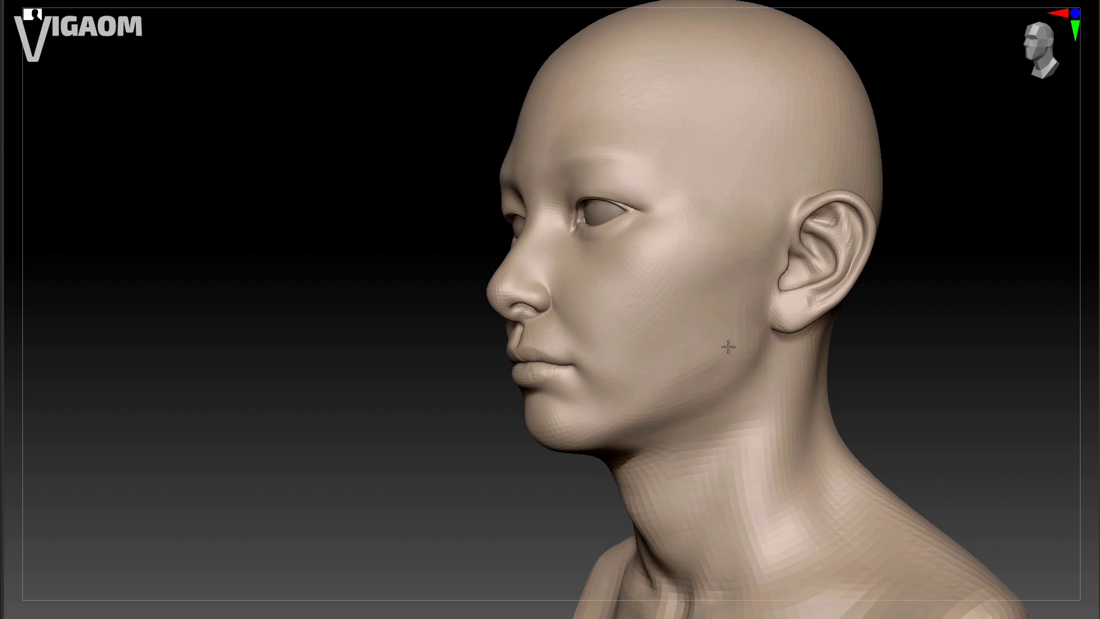
pyautogui.moveTo(670, 370)
pyautogui.mouseDown(button='right')
pyautogui.moveTo(695, 341)
pyautogui.moveTo(761, 340)
pyautogui.mouseUp(button='right')
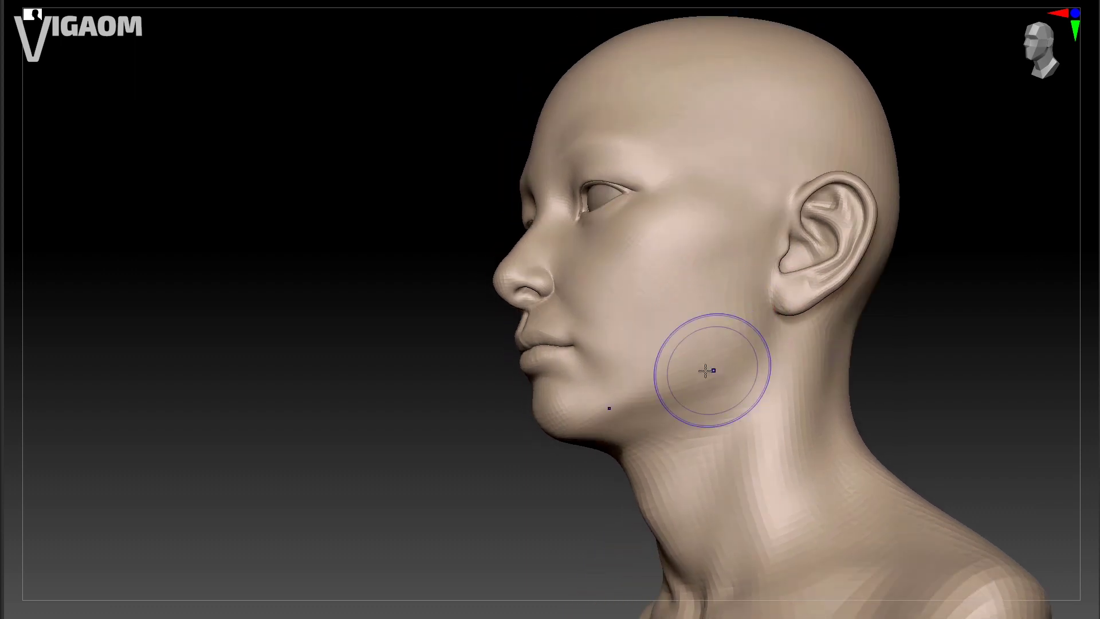
pyautogui.moveTo(681, 350); pyautogui.dragTo(732, 349, button='right')
# Step: Sculpt the nasolabial fold from the nose wing down toward the mouth corner, softening its transition into the cheek
pyautogui.moveTo(680, 395)
pyautogui.mouseDown(button='right')
pyautogui.moveTo(712, 324)
pyautogui.moveTo(732, 388)
pyautogui.moveTo(668, 349)
pyautogui.moveTo(672, 333)
pyautogui.moveTo(659, 351)
pyautogui.moveTo(613, 251)
pyautogui.moveTo(677, 295)
pyautogui.moveTo(658, 356)
pyautogui.moveTo(671, 288)
pyautogui.moveTo(641, 326)
pyautogui.moveTo(619, 326)
pyautogui.moveTo(611, 293)
pyautogui.mouseUp(button='right')
pyautogui.moveTo(634, 356)
pyautogui.mouseDown(button='right')
pyautogui.moveTo(606, 296)
pyautogui.moveTo(626, 314)
pyautogui.moveTo(592, 293)
pyautogui.mouseUp(button='right')
pyautogui.press('s')
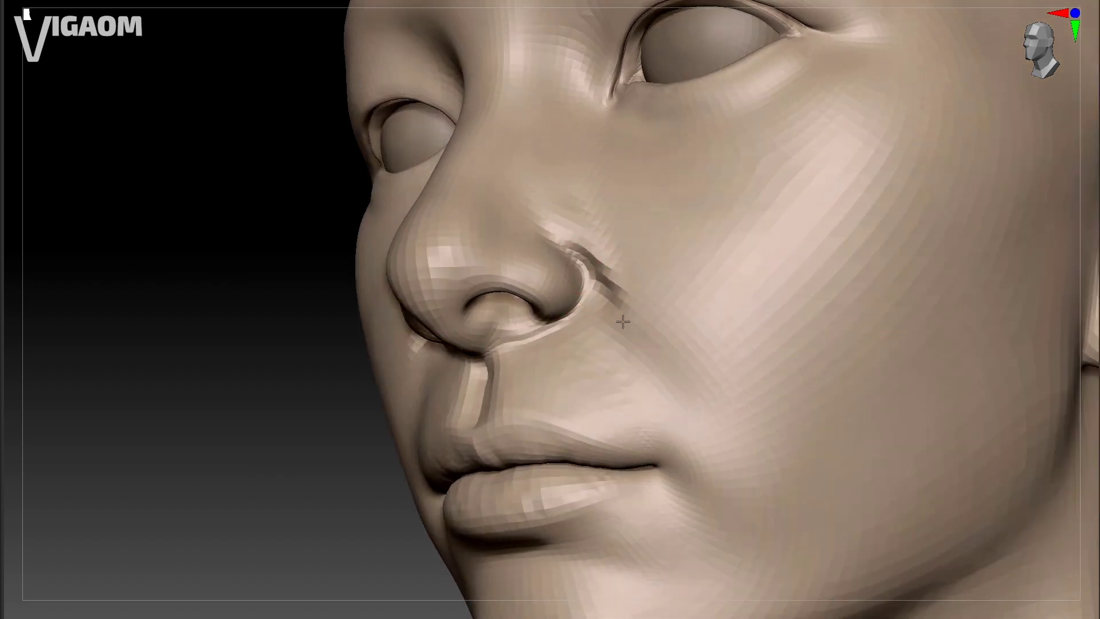
pyautogui.moveTo(642, 342)
pyautogui.mouseDown(button='right')
pyautogui.moveTo(603, 250)
pyautogui.moveTo(656, 307)
pyautogui.mouseUp(button='right')
pyautogui.press('s')
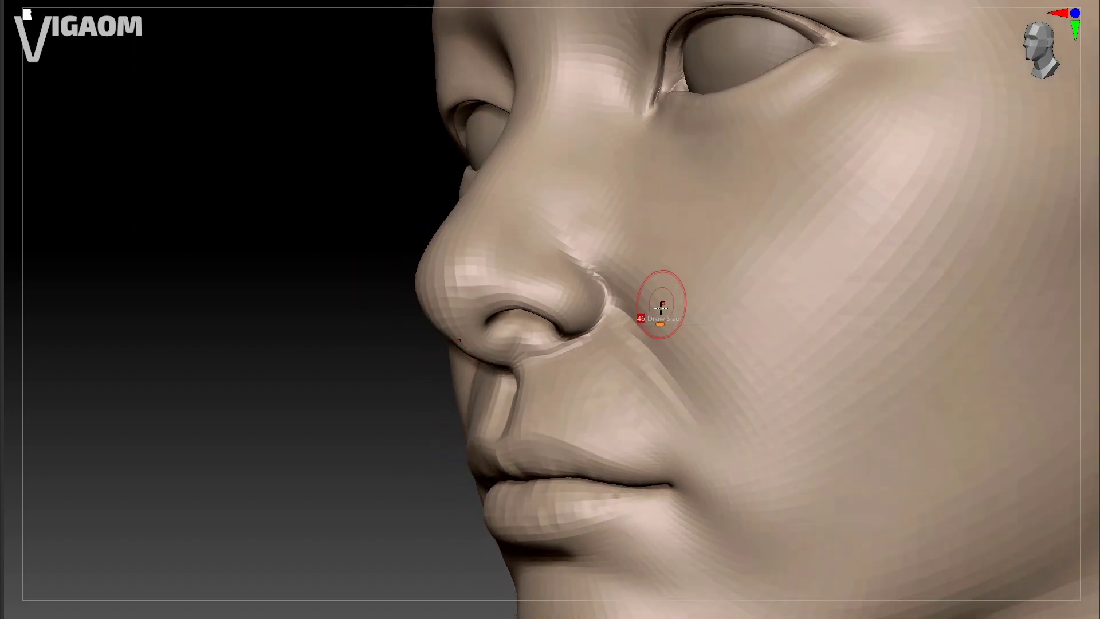
pyautogui.moveTo(679, 421); pyautogui.dragTo(585, 274, button='right')
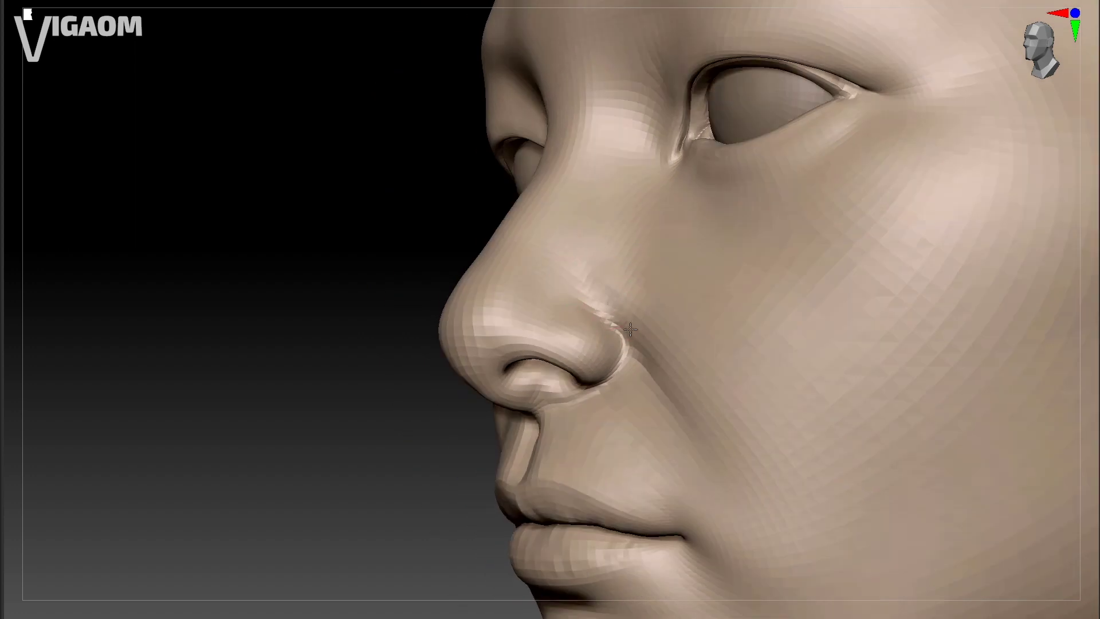
pyautogui.moveTo(611, 327)
pyautogui.mouseDown(button='right')
pyautogui.moveTo(638, 324)
pyautogui.moveTo(657, 338)
pyautogui.moveTo(610, 293)
pyautogui.mouseUp(button='right')
pyautogui.press('s')
pyautogui.moveTo(711, 410)
pyautogui.mouseDown(button='right')
pyautogui.moveTo(607, 321)
pyautogui.moveTo(630, 327)
pyautogui.moveTo(643, 360)
pyautogui.mouseUp(button='right')
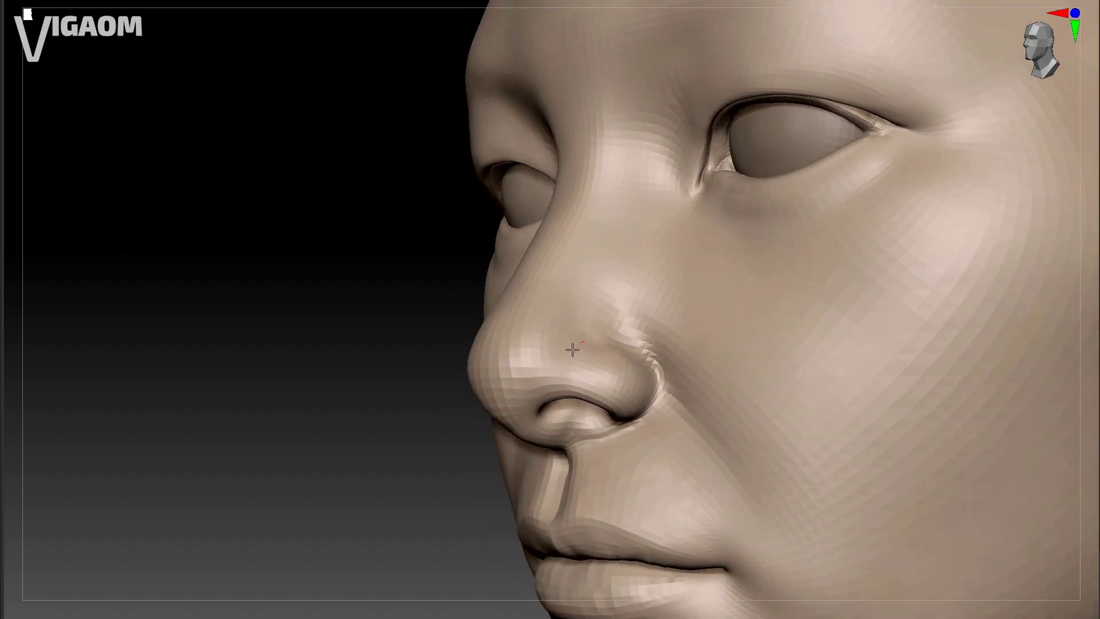
# Step: Refine the side of the nose and the nose wing's transition into the cheek, working from both three-quarter sides
pyautogui.moveTo(592, 332); pyautogui.dragTo(568, 344, button='right')
pyautogui.moveTo(524, 382)
pyautogui.mouseDown(button='right')
pyautogui.moveTo(554, 388)
pyautogui.moveTo(606, 331)
pyautogui.mouseUp(button='right')
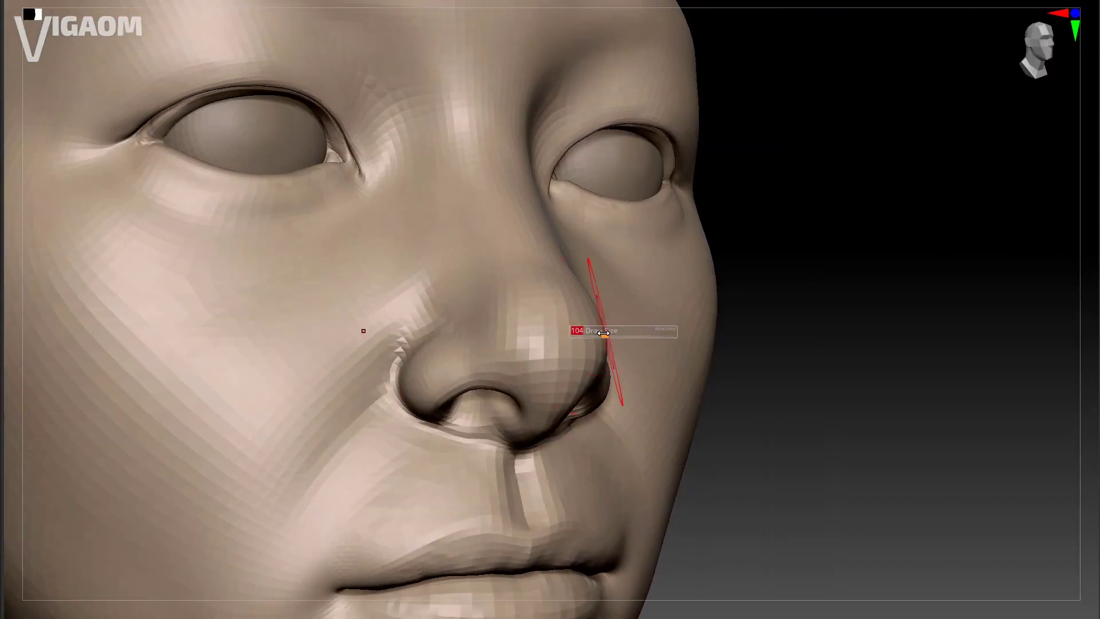
pyautogui.moveTo(559, 372)
pyautogui.mouseDown(button='right')
pyautogui.moveTo(542, 359)
pyautogui.moveTo(504, 364)
pyautogui.moveTo(573, 361)
pyautogui.moveTo(511, 368)
pyautogui.moveTo(533, 434)
pyautogui.moveTo(491, 405)
pyautogui.moveTo(548, 293)
pyautogui.mouseUp(button='right')
pyautogui.moveTo(526, 357)
pyautogui.mouseDown(button='right')
pyautogui.moveTo(712, 265)
pyautogui.moveTo(644, 324)
pyautogui.moveTo(602, 326)
pyautogui.moveTo(631, 393)
pyautogui.moveTo(625, 322)
pyautogui.mouseUp(button='right')
pyautogui.moveTo(193, 616)
pyautogui.mouseDown(button='right')
pyautogui.moveTo(536, 417)
pyautogui.moveTo(543, 450)
pyautogui.moveTo(562, 349)
pyautogui.moveTo(472, 378)
pyautogui.mouseUp(button='right')
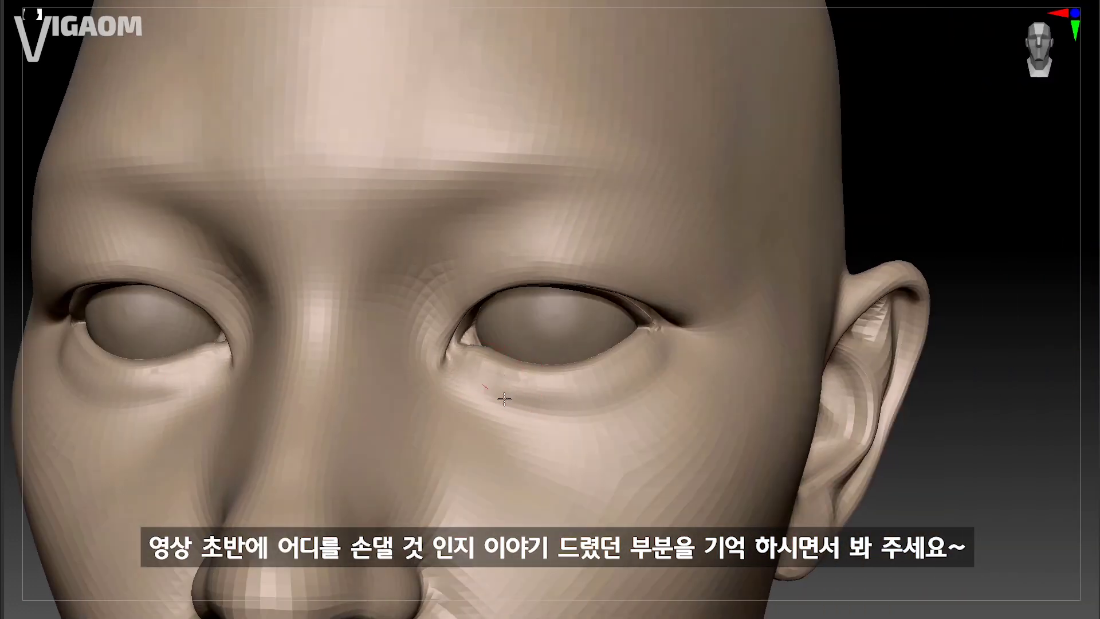
# Step: Smooth the area under the lower eyelid and refine the surface toward the outer eye corner
pyautogui.keyDown('shift'); pyautogui.moveTo(477, 377); pyautogui.dragTo(633, 386); pyautogui.keyUp('shift')
pyautogui.moveTo(634, 387); pyautogui.dragTo(681, 311, button='right')
pyautogui.moveTo(680, 312); pyautogui.dragTo(659, 336)
pyautogui.moveTo(659, 335)
pyautogui.mouseDown(button='right')
pyautogui.moveTo(656, 352)
pyautogui.moveTo(646, 339)
pyautogui.mouseUp(button='right')
pyautogui.moveTo(647, 339); pyautogui.dragTo(603, 375)
pyautogui.moveTo(603, 374)
pyautogui.mouseDown(button='right')
pyautogui.moveTo(486, 359)
pyautogui.moveTo(541, 372)
pyautogui.moveTo(467, 332)
pyautogui.moveTo(516, 351)
pyautogui.moveTo(609, 421)
pyautogui.moveTo(496, 344)
pyautogui.mouseUp(button='right')
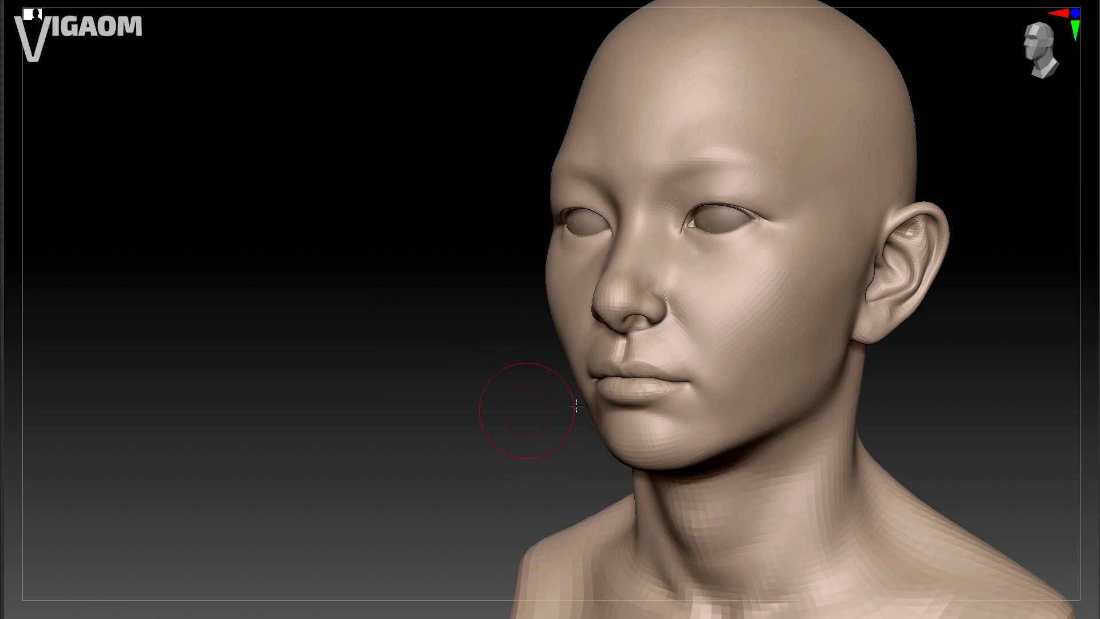
# Step: Refine the upper lip and mouth corner, shaping the area between the lip and nostril from below
pyautogui.moveTo(127, 602); pyautogui.dragTo(608, 381, button='right')
pyautogui.moveTo(665, 422); pyautogui.dragTo(679, 254, button='right')
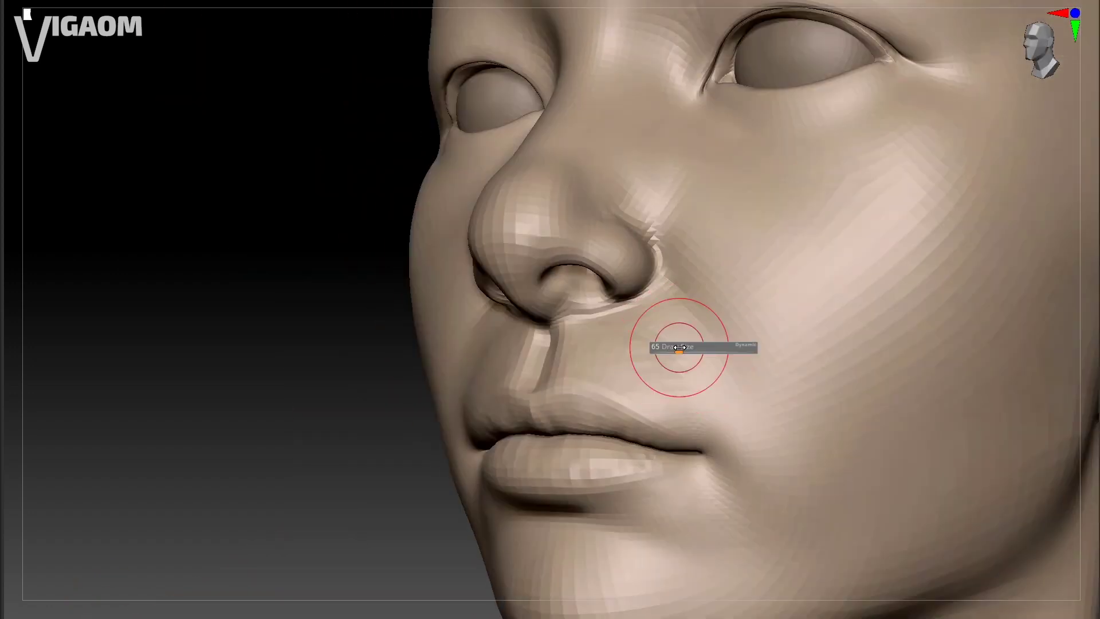
pyautogui.moveTo(656, 379)
pyautogui.mouseDown(button='right')
pyautogui.moveTo(575, 369)
pyautogui.moveTo(583, 358)
pyautogui.moveTo(642, 367)
pyautogui.moveTo(764, 326)
pyautogui.moveTo(646, 305)
pyautogui.moveTo(679, 348)
pyautogui.mouseUp(button='right')
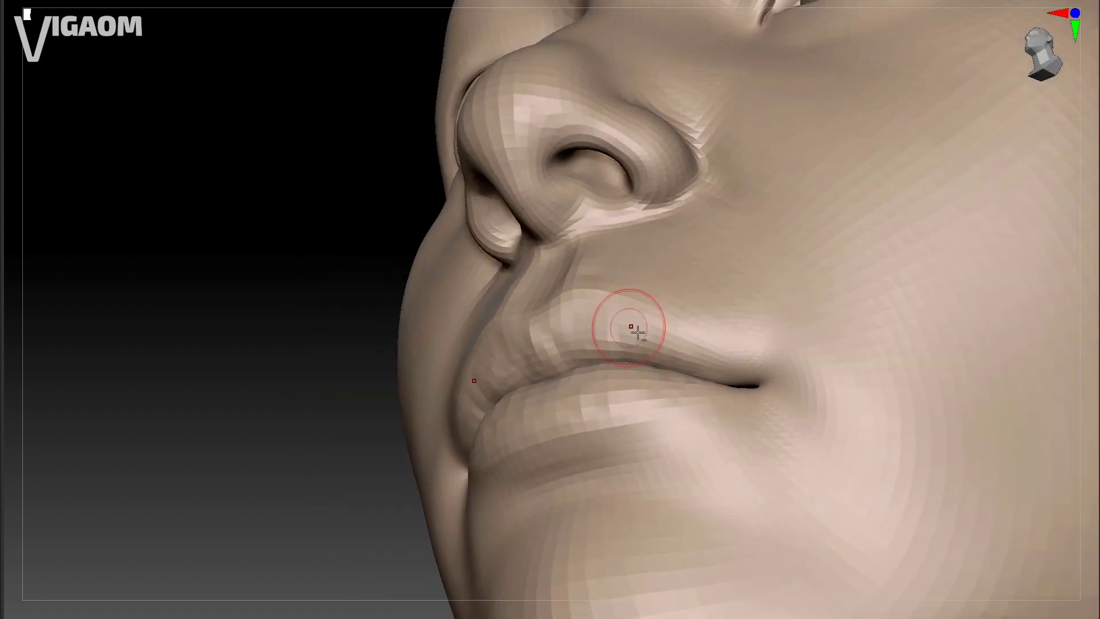
pyautogui.moveTo(776, 359); pyautogui.dragTo(752, 304, button='right')
pyautogui.moveTo(874, 459)
pyautogui.mouseDown(button='right')
pyautogui.moveTo(573, 446)
pyautogui.moveTo(476, 518)
pyautogui.moveTo(516, 447)
pyautogui.mouseUp(button='right')
pyautogui.moveTo(768, 343)
pyautogui.mouseDown(button='right')
pyautogui.moveTo(643, 337)
pyautogui.moveTo(781, 317)
pyautogui.moveTo(782, 328)
pyautogui.mouseUp(button='right')
pyautogui.moveTo(709, 359)
pyautogui.mouseDown(button='right')
pyautogui.moveTo(732, 358)
pyautogui.moveTo(601, 363)
pyautogui.moveTo(718, 345)
pyautogui.moveTo(683, 356)
pyautogui.moveTo(586, 306)
pyautogui.moveTo(725, 299)
pyautogui.mouseUp(button='right')
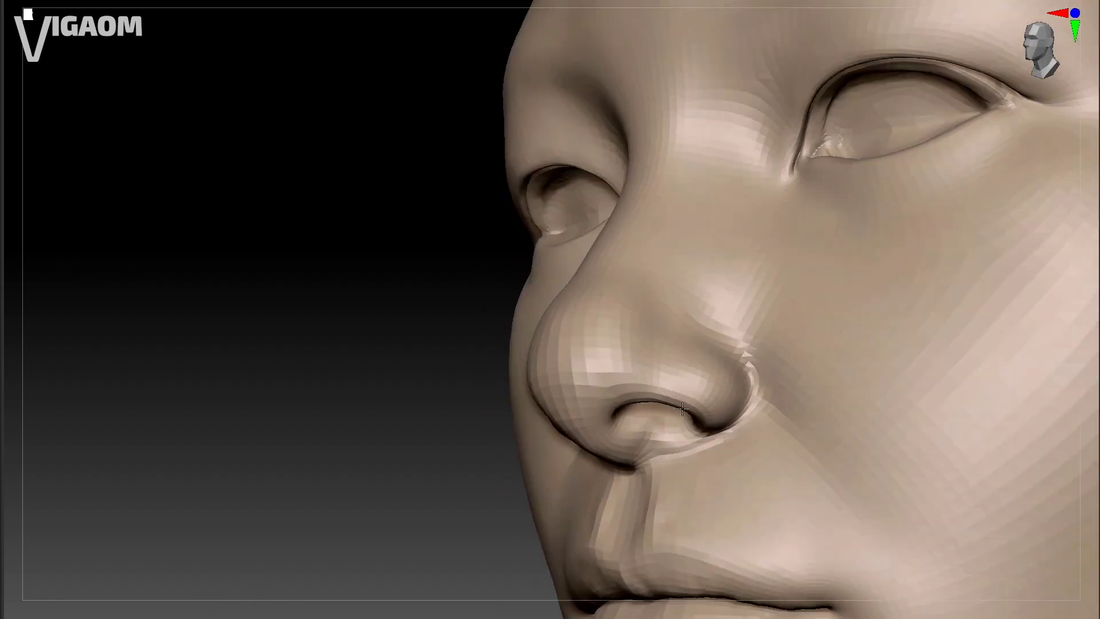
# Step: Refine the nostril rim and the crease around the nose wing
pyautogui.moveTo(682, 407)
pyautogui.mouseDown(button='right')
pyautogui.moveTo(736, 393)
pyautogui.moveTo(714, 419)
pyautogui.moveTo(718, 437)
pyautogui.mouseUp(button='right')
pyautogui.moveTo(735, 389)
pyautogui.mouseDown(button='right')
pyautogui.moveTo(713, 422)
pyautogui.moveTo(719, 456)
pyautogui.moveTo(669, 444)
pyautogui.moveTo(646, 459)
pyautogui.moveTo(610, 390)
pyautogui.moveTo(665, 337)
pyautogui.moveTo(668, 410)
pyautogui.moveTo(608, 371)
pyautogui.moveTo(646, 334)
pyautogui.mouseUp(button='right')
pyautogui.press('s')
pyautogui.moveTo(458, 86)
pyautogui.mouseDown(button='right')
pyautogui.moveTo(651, 327)
pyautogui.moveTo(717, 429)
pyautogui.moveTo(730, 340)
pyautogui.moveTo(730, 352)
pyautogui.moveTo(705, 341)
pyautogui.moveTo(707, 290)
pyautogui.moveTo(697, 338)
pyautogui.moveTo(716, 275)
pyautogui.moveTo(504, 319)
pyautogui.moveTo(599, 335)
pyautogui.moveTo(798, 295)
pyautogui.moveTo(835, 304)
pyautogui.moveTo(678, 317)
pyautogui.moveTo(763, 333)
pyautogui.moveTo(776, 290)
pyautogui.moveTo(754, 282)
pyautogui.mouseUp(button='right')
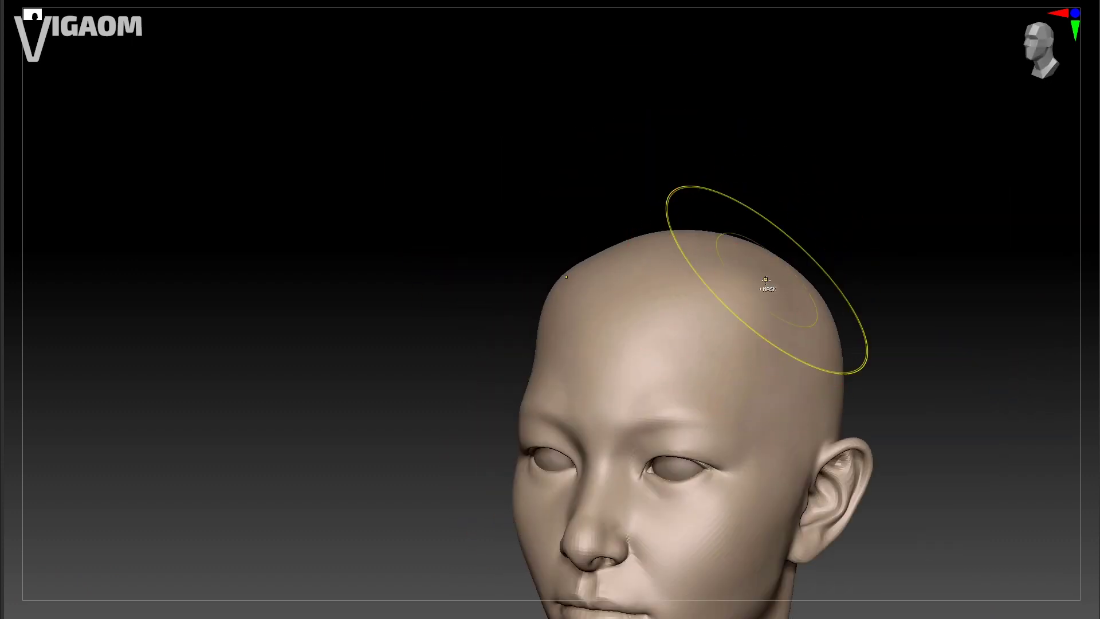
# Step: Reshape the forehead and cranium with a large brush, balancing the skull from front and three-quarter views
pyautogui.moveTo(679, 284)
pyautogui.mouseDown(button='right')
pyautogui.moveTo(712, 239)
pyautogui.moveTo(548, 316)
pyautogui.mouseUp(button='right')
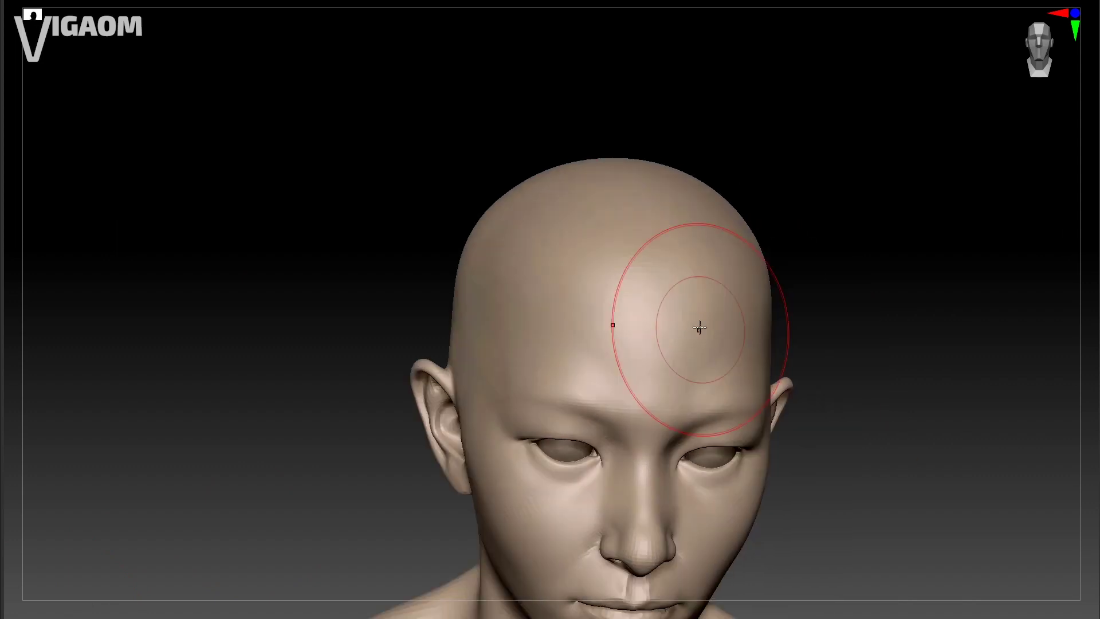
pyautogui.moveTo(467, 93)
pyautogui.keyDown('ctrl'); pyautogui.mouseDown(button='right')
pyautogui.moveTo(710, 292)
pyautogui.moveTo(723, 235)
pyautogui.moveTo(556, 320)
pyautogui.moveTo(658, 307)
pyautogui.moveTo(714, 267)
pyautogui.moveTo(624, 277)
pyautogui.moveTo(636, 252)
pyautogui.mouseUp(button='right'); pyautogui.keyUp('ctrl')
pyautogui.moveTo(636, 252)
pyautogui.mouseDown(button='right')
pyautogui.moveTo(678, 282)
pyautogui.moveTo(611, 273)
pyautogui.moveTo(624, 302)
pyautogui.moveTo(529, 248)
pyautogui.moveTo(579, 273)
pyautogui.moveTo(784, 209)
pyautogui.moveTo(626, 342)
pyautogui.moveTo(579, 332)
pyautogui.moveTo(690, 278)
pyautogui.moveTo(654, 297)
pyautogui.moveTo(688, 337)
pyautogui.mouseUp(button='right')
pyautogui.moveTo(590, 310); pyautogui.dragTo(655, 280, button='right')
pyautogui.moveTo(711, 307)
pyautogui.mouseDown(button='right')
pyautogui.moveTo(634, 307)
pyautogui.moveTo(695, 307)
pyautogui.moveTo(560, 287)
pyautogui.moveTo(628, 346)
pyautogui.moveTo(604, 353)
pyautogui.moveTo(678, 302)
pyautogui.moveTo(639, 290)
pyautogui.moveTo(659, 313)
pyautogui.moveTo(570, 311)
pyautogui.moveTo(596, 304)
pyautogui.moveTo(587, 290)
pyautogui.moveTo(611, 289)
pyautogui.moveTo(498, 304)
pyautogui.moveTo(671, 329)
pyautogui.moveTo(633, 363)
pyautogui.moveTo(614, 322)
pyautogui.moveTo(576, 365)
pyautogui.moveTo(619, 382)
pyautogui.moveTo(711, 272)
pyautogui.mouseUp(button='right')
pyautogui.rightClick(659, 312)
pyautogui.moveTo(658, 352)
pyautogui.mouseDown(button='right')
pyautogui.moveTo(715, 290)
pyautogui.moveTo(643, 322)
pyautogui.moveTo(713, 346)
pyautogui.moveTo(727, 298)
pyautogui.moveTo(498, 381)
pyautogui.moveTo(785, 321)
pyautogui.moveTo(673, 317)
pyautogui.mouseUp(button='right')
pyautogui.moveTo(499, 409)
pyautogui.mouseDown(button='right')
pyautogui.moveTo(573, 390)
pyautogui.moveTo(558, 364)
pyautogui.mouseUp(button='right')
# Step: Refine the cheek beside the nose and below the eye, evaluating the face in front view
pyautogui.moveTo(609, 392)
pyautogui.mouseDown(button='right')
pyautogui.moveTo(600, 368)
pyautogui.moveTo(619, 376)
pyautogui.moveTo(607, 326)
pyautogui.moveTo(662, 323)
pyautogui.moveTo(587, 356)
pyautogui.moveTo(594, 422)
pyautogui.moveTo(619, 457)
pyautogui.moveTo(602, 366)
pyautogui.moveTo(526, 417)
pyautogui.mouseUp(button='right')
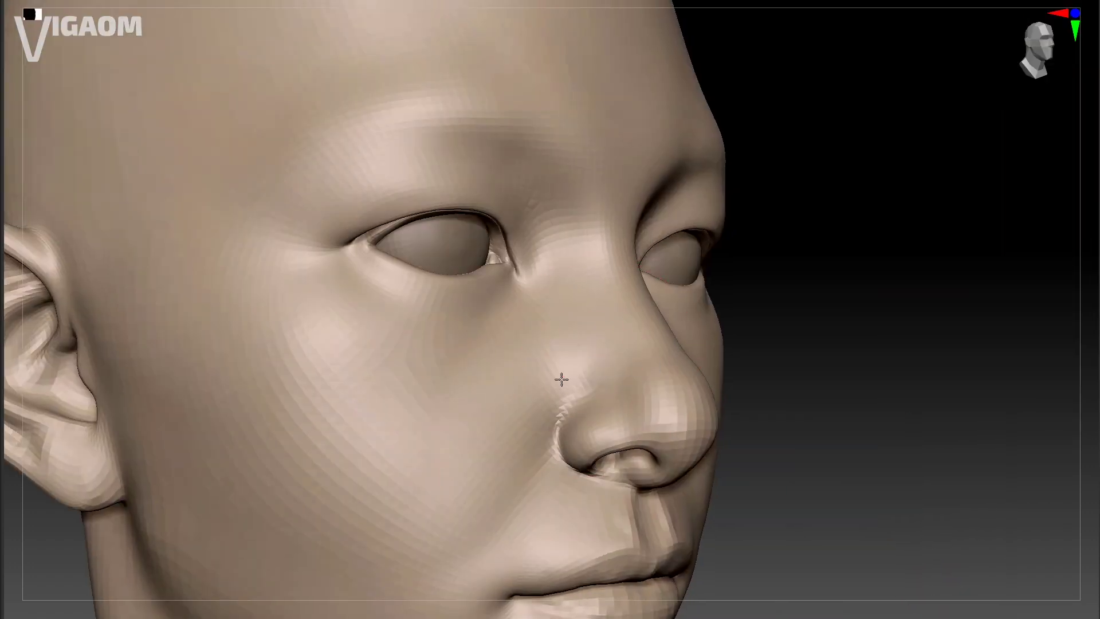
pyautogui.moveTo(491, 503)
pyautogui.mouseDown(button='right')
pyautogui.moveTo(573, 413)
pyautogui.moveTo(604, 343)
pyautogui.moveTo(530, 344)
pyautogui.moveTo(556, 358)
pyautogui.mouseUp(button='right')
pyautogui.moveTo(653, 494)
pyautogui.mouseDown(button='right')
pyautogui.moveTo(754, 427)
pyautogui.moveTo(853, 334)
pyautogui.mouseUp(button='right')
pyautogui.moveTo(760, 243)
pyautogui.mouseDown(button='right')
pyautogui.moveTo(785, 320)
pyautogui.moveTo(759, 254)
pyautogui.moveTo(688, 344)
pyautogui.moveTo(678, 302)
pyautogui.moveTo(459, 312)
pyautogui.moveTo(636, 304)
pyautogui.moveTo(667, 265)
pyautogui.moveTo(820, 221)
pyautogui.moveTo(737, 196)
pyautogui.moveTo(663, 319)
pyautogui.moveTo(693, 323)
pyautogui.moveTo(668, 363)
pyautogui.moveTo(776, 349)
pyautogui.moveTo(614, 432)
pyautogui.moveTo(628, 390)
pyautogui.mouseUp(button='right')
pyautogui.press('s')
pyautogui.moveTo(629, 390); pyautogui.dragTo(618, 390)
pyautogui.moveTo(618, 390)
pyautogui.mouseDown(button='right')
pyautogui.moveTo(725, 321)
pyautogui.moveTo(655, 436)
pyautogui.moveTo(628, 401)
pyautogui.moveTo(851, 285)
pyautogui.moveTo(788, 290)
pyautogui.moveTo(630, 382)
pyautogui.moveTo(749, 285)
pyautogui.moveTo(714, 343)
pyautogui.moveTo(805, 339)
pyautogui.mouseUp(button='right')
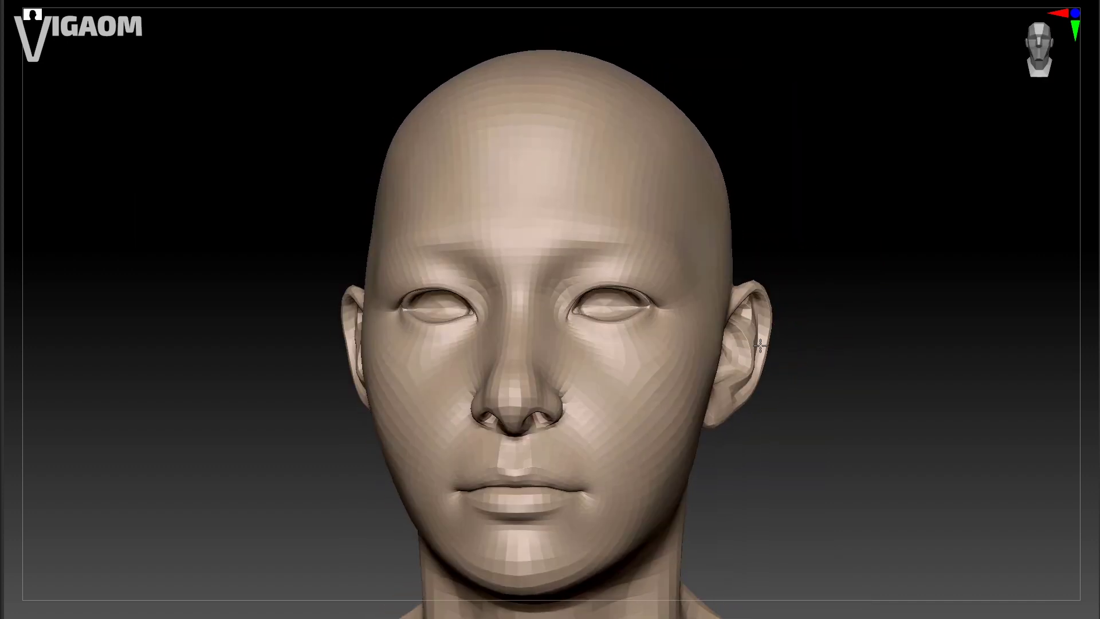
# Step: Sculpt the ear's upper inner hollow and the folds beneath the helix
pyautogui.moveTo(760, 346); pyautogui.dragTo(742, 340, button='right')
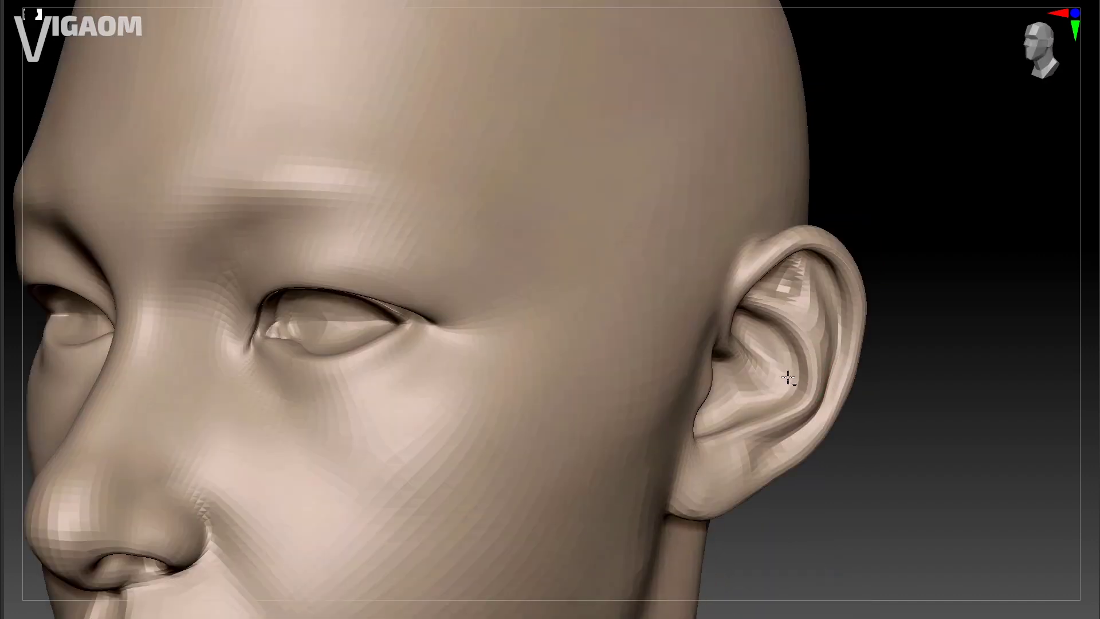
pyautogui.moveTo(785, 376)
pyautogui.mouseDown(button='right')
pyautogui.moveTo(734, 378)
pyautogui.moveTo(744, 356)
pyautogui.moveTo(733, 308)
pyautogui.moveTo(718, 423)
pyautogui.moveTo(645, 417)
pyautogui.moveTo(626, 368)
pyautogui.moveTo(700, 412)
pyautogui.moveTo(209, 586)
pyautogui.moveTo(710, 412)
pyautogui.moveTo(466, 498)
pyautogui.moveTo(737, 393)
pyautogui.moveTo(650, 418)
pyautogui.mouseUp(button='right')
pyautogui.moveTo(677, 342)
pyautogui.mouseDown(button='right')
pyautogui.moveTo(668, 364)
pyautogui.moveTo(607, 310)
pyautogui.moveTo(616, 282)
pyautogui.moveTo(682, 330)
pyautogui.moveTo(676, 309)
pyautogui.moveTo(634, 289)
pyautogui.moveTo(672, 400)
pyautogui.moveTo(585, 359)
pyautogui.moveTo(634, 321)
pyautogui.moveTo(590, 336)
pyautogui.moveTo(651, 247)
pyautogui.moveTo(693, 363)
pyautogui.moveTo(663, 280)
pyautogui.mouseUp(button='right')
pyautogui.press('s')
pyautogui.press('s')
pyautogui.moveTo(663, 280); pyautogui.dragTo(685, 304)
pyautogui.moveTo(685, 304); pyautogui.dragTo(732, 322, button='right')
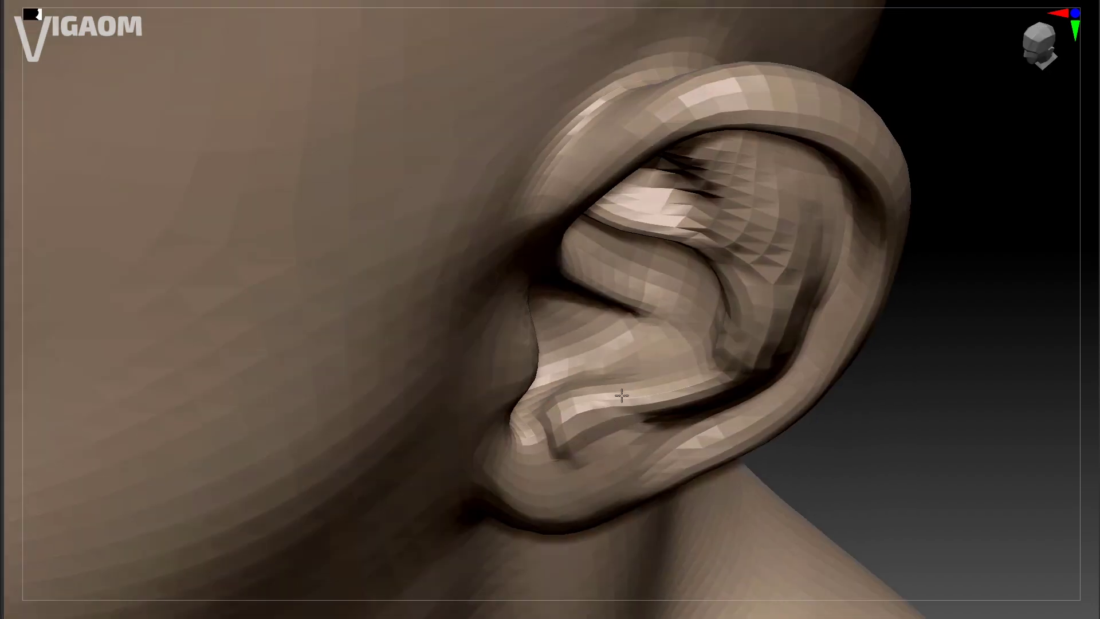
# Step: Shape the tragus, the notch below it and the earlobe, and adjust the ear against the whole head
pyautogui.moveTo(622, 395); pyautogui.dragTo(584, 440, button='right')
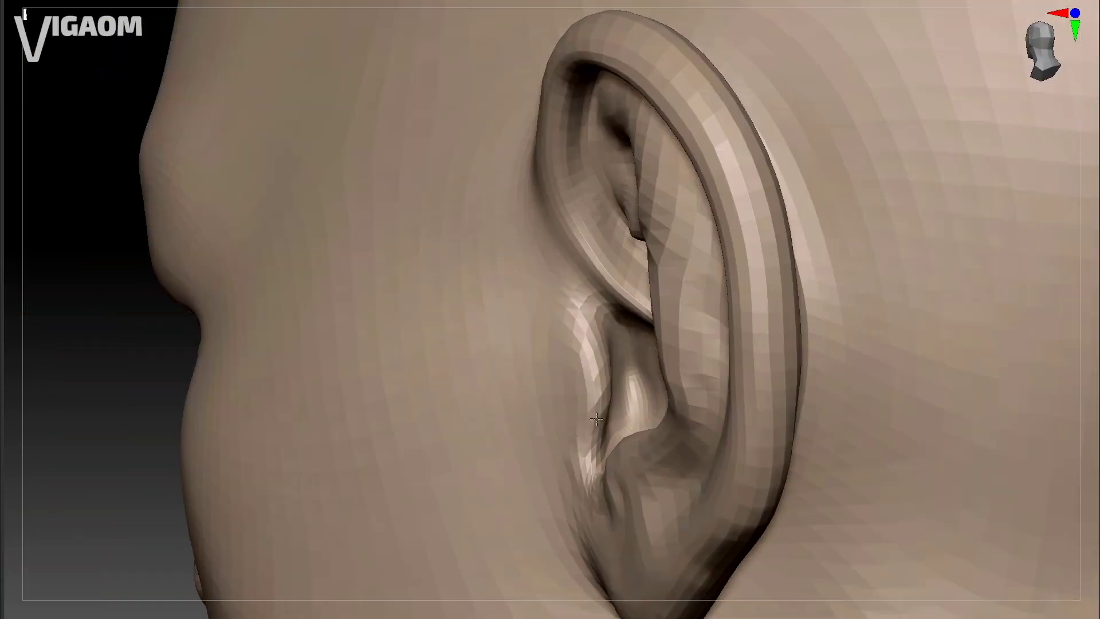
pyautogui.moveTo(583, 375); pyautogui.dragTo(609, 410, button='right')
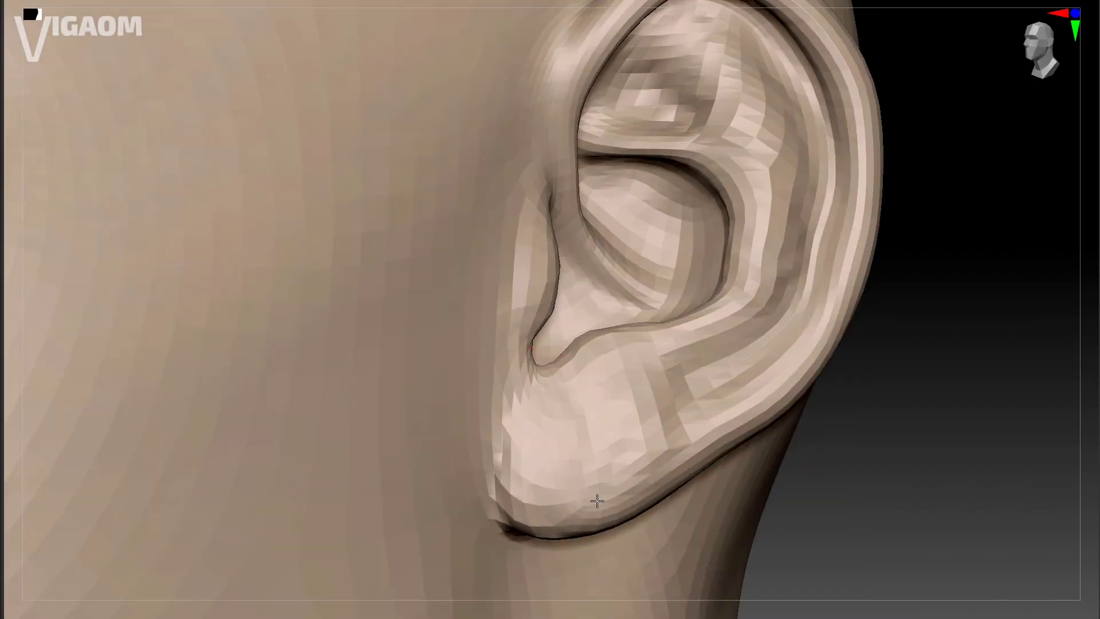
pyautogui.moveTo(597, 501); pyautogui.dragTo(731, 345, button='right')
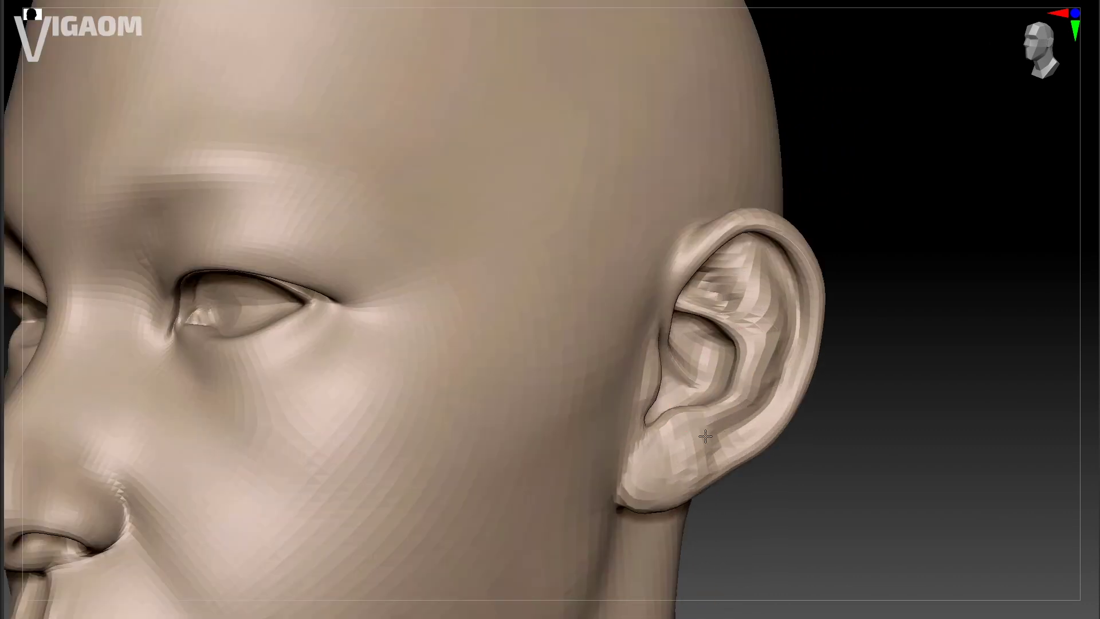
pyautogui.moveTo(705, 436)
pyautogui.keyDown('ctrl'); pyautogui.mouseDown(button='right')
pyautogui.moveTo(263, 412)
pyautogui.moveTo(759, 312)
pyautogui.moveTo(799, 323)
pyautogui.moveTo(761, 284)
pyautogui.mouseUp(button='right'); pyautogui.keyUp('ctrl')
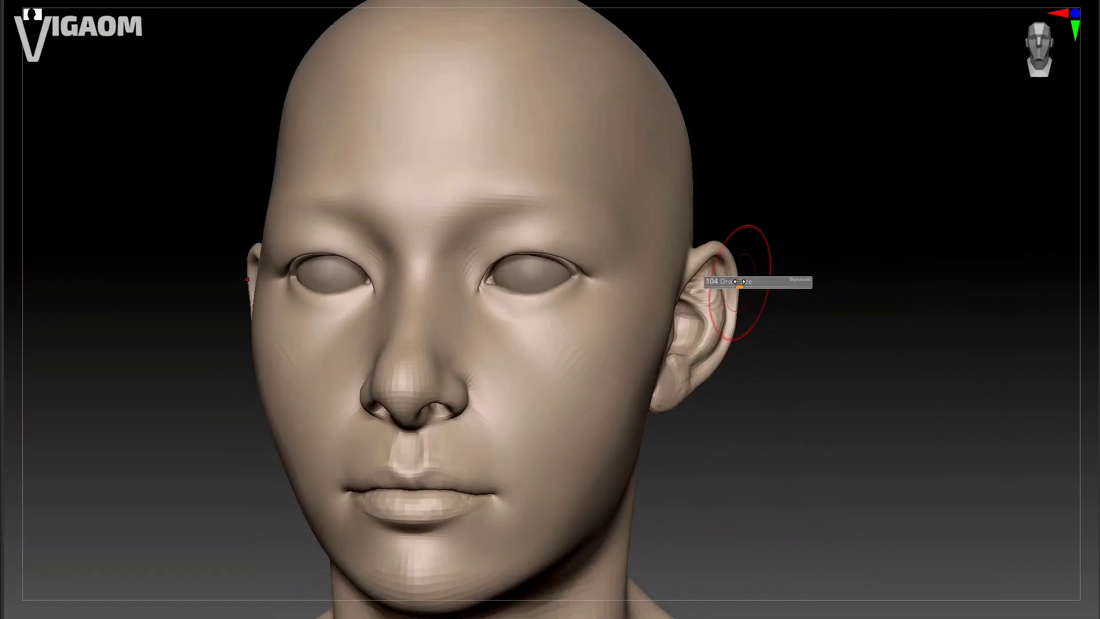
pyautogui.moveTo(741, 328)
pyautogui.mouseDown(button='right')
pyautogui.moveTo(682, 398)
pyautogui.moveTo(801, 285)
pyautogui.mouseUp(button='right')
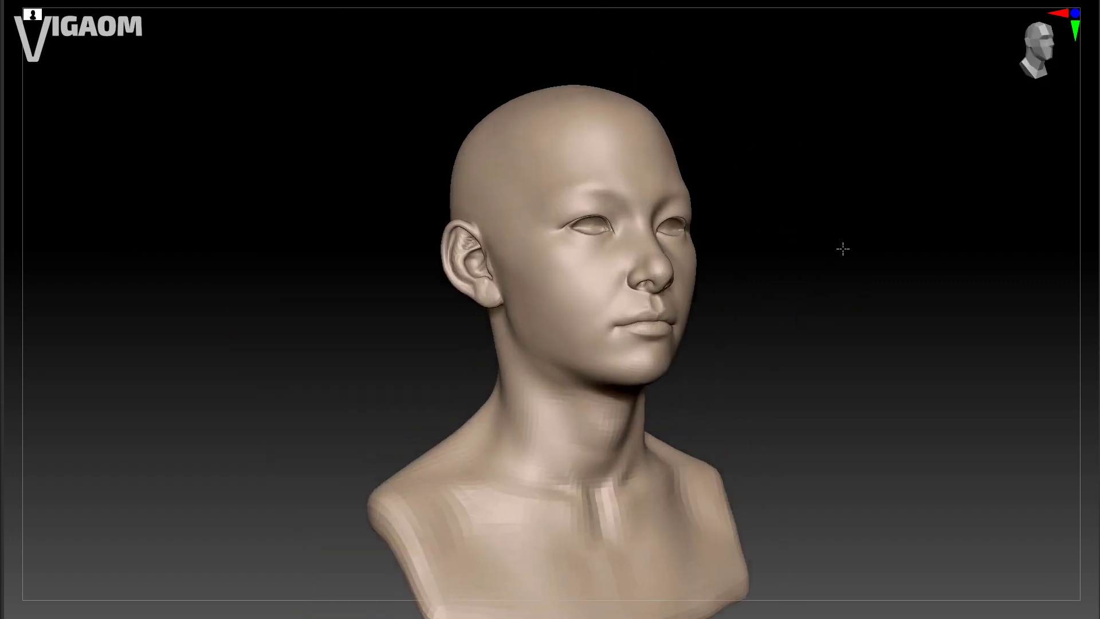
# Step: Refine the antihelix and the groove between it and the ear's outer rim down to the lobe
pyautogui.moveTo(218, 613)
pyautogui.keyDown('ctrl'); pyautogui.mouseDown(button='right')
pyautogui.moveTo(732, 361)
pyautogui.moveTo(712, 344)
pyautogui.moveTo(721, 369)
pyautogui.moveTo(643, 390)
pyautogui.moveTo(634, 364)
pyautogui.moveTo(658, 368)
pyautogui.moveTo(639, 393)
pyautogui.moveTo(651, 437)
pyautogui.moveTo(594, 351)
pyautogui.moveTo(563, 425)
pyautogui.moveTo(554, 361)
pyautogui.mouseUp(button='right'); pyautogui.keyUp('ctrl')
pyautogui.moveTo(648, 270); pyautogui.dragTo(716, 327, button='right')
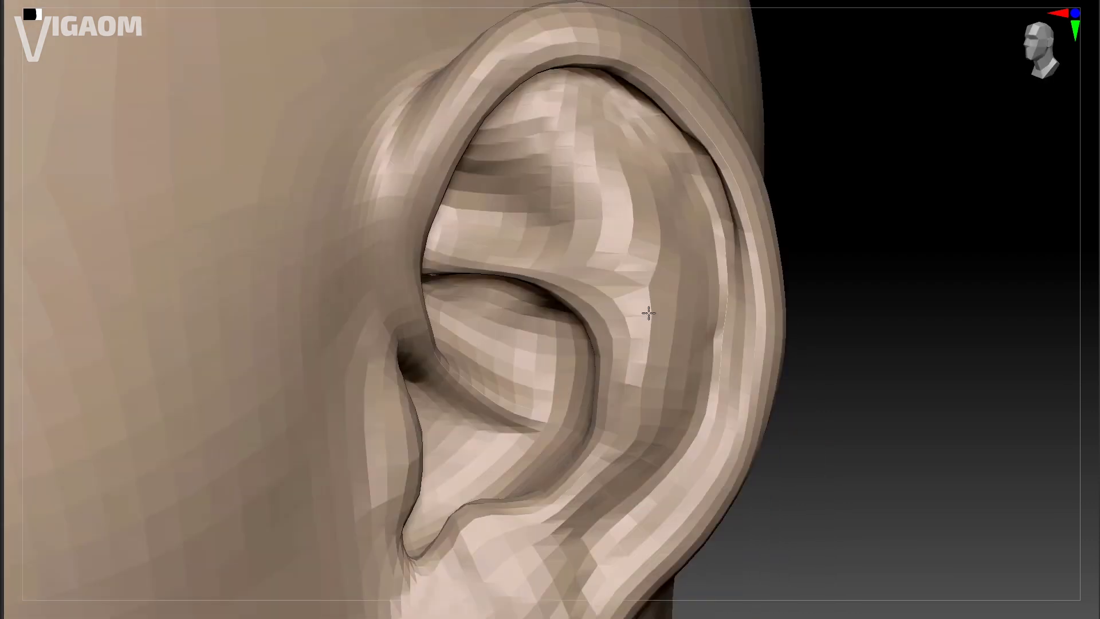
pyautogui.keyDown('ctrl'); pyautogui.moveTo(648, 312); pyautogui.dragTo(688, 365, button='right'); pyautogui.keyUp('ctrl')
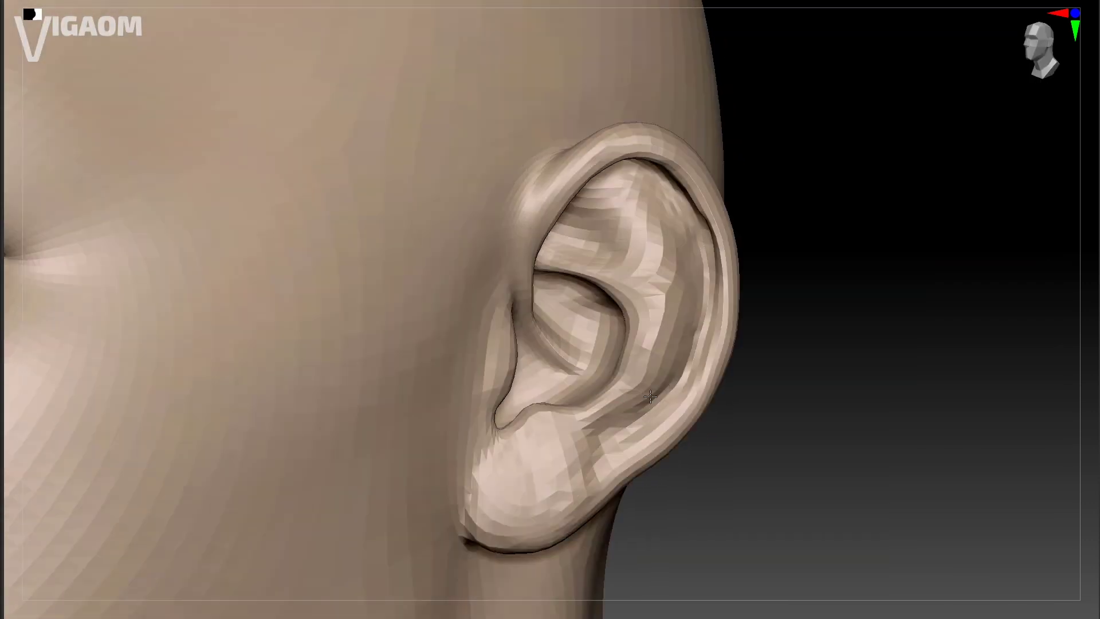
pyautogui.moveTo(650, 396)
pyautogui.mouseDown(button='right')
pyautogui.moveTo(613, 404)
pyautogui.moveTo(632, 401)
pyautogui.mouseUp(button='right')
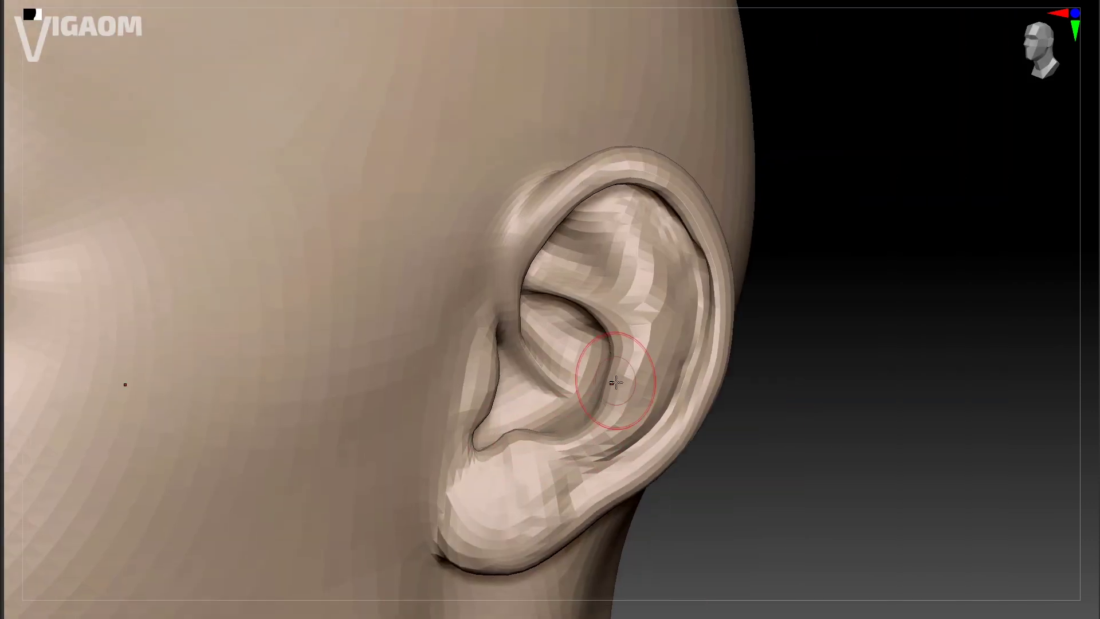
pyautogui.moveTo(629, 347)
pyautogui.mouseDown(button='right')
pyautogui.moveTo(607, 286)
pyautogui.moveTo(621, 310)
pyautogui.mouseUp(button='right')
pyautogui.moveTo(117, 592)
pyautogui.keyDown('ctrl'); pyautogui.mouseDown(button='right')
pyautogui.moveTo(682, 479)
pyautogui.moveTo(562, 400)
pyautogui.moveTo(576, 401)
pyautogui.moveTo(393, 305)
pyautogui.moveTo(384, 278)
pyautogui.moveTo(586, 402)
pyautogui.moveTo(575, 395)
pyautogui.moveTo(597, 393)
pyautogui.moveTo(500, 417)
pyautogui.moveTo(582, 458)
pyautogui.moveTo(570, 413)
pyautogui.moveTo(644, 386)
pyautogui.moveTo(604, 387)
pyautogui.moveTo(801, 277)
pyautogui.moveTo(748, 379)
pyautogui.moveTo(590, 324)
pyautogui.moveTo(633, 319)
pyautogui.moveTo(621, 393)
pyautogui.moveTo(534, 431)
pyautogui.moveTo(618, 208)
pyautogui.moveTo(616, 352)
pyautogui.mouseUp(button='right'); pyautogui.keyUp('ctrl')
pyautogui.moveTo(605, 442); pyautogui.dragTo(628, 378, button='right')
pyautogui.moveTo(642, 319); pyautogui.dragTo(625, 366, button='right')
# Step: Lower the mesh by two subdivision levels, isolate the ear region and rework the geometry behind the ear
pyautogui.hotkey('shift', 'd')
pyautogui.hotkey('shift', 'd')
pyautogui.keyDown('ctrl'); pyautogui.keyDown('shift'); pyautogui.moveTo(498, 199); pyautogui.dragTo(791, 557); pyautogui.keyUp('shift'); pyautogui.keyUp('ctrl')
pyautogui.moveTo(573, 395)
pyautogui.mouseDown(button='right')
pyautogui.moveTo(688, 396)
pyautogui.moveTo(651, 401)
pyautogui.moveTo(663, 393)
pyautogui.mouseUp(button='right')
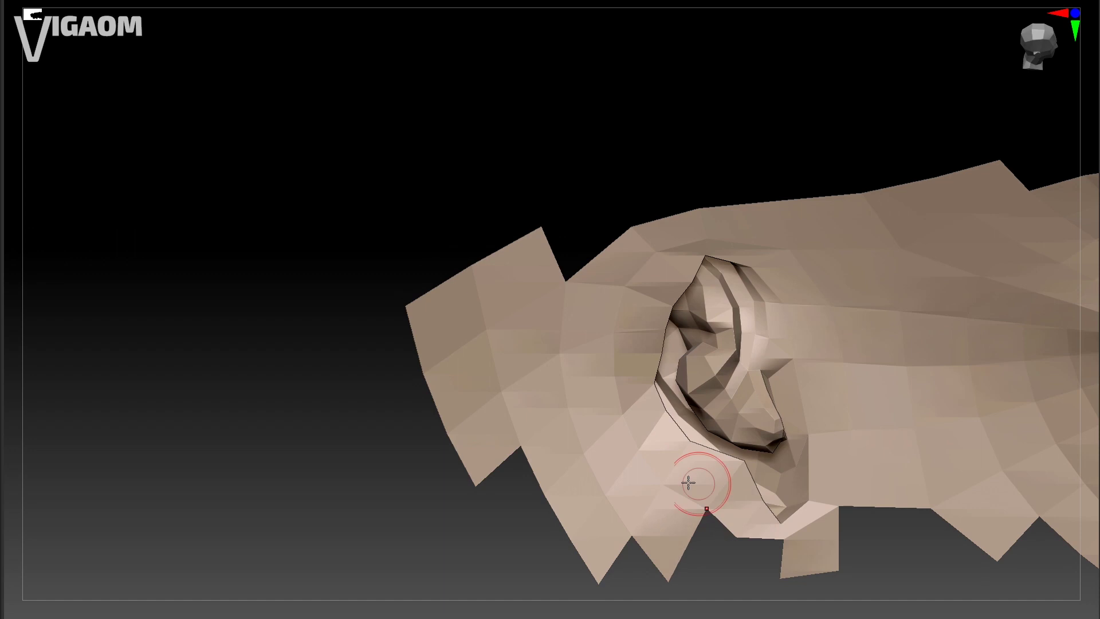
pyautogui.moveTo(688, 483); pyautogui.dragTo(203, 566, button='right')
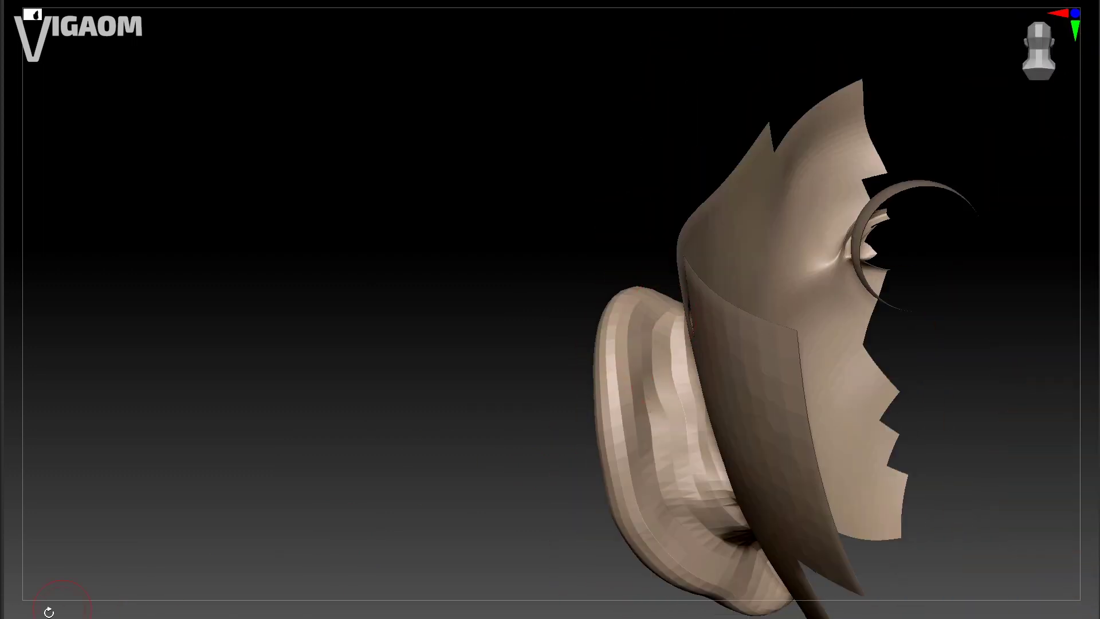
pyautogui.moveTo(664, 470); pyautogui.dragTo(641, 376, button='right')
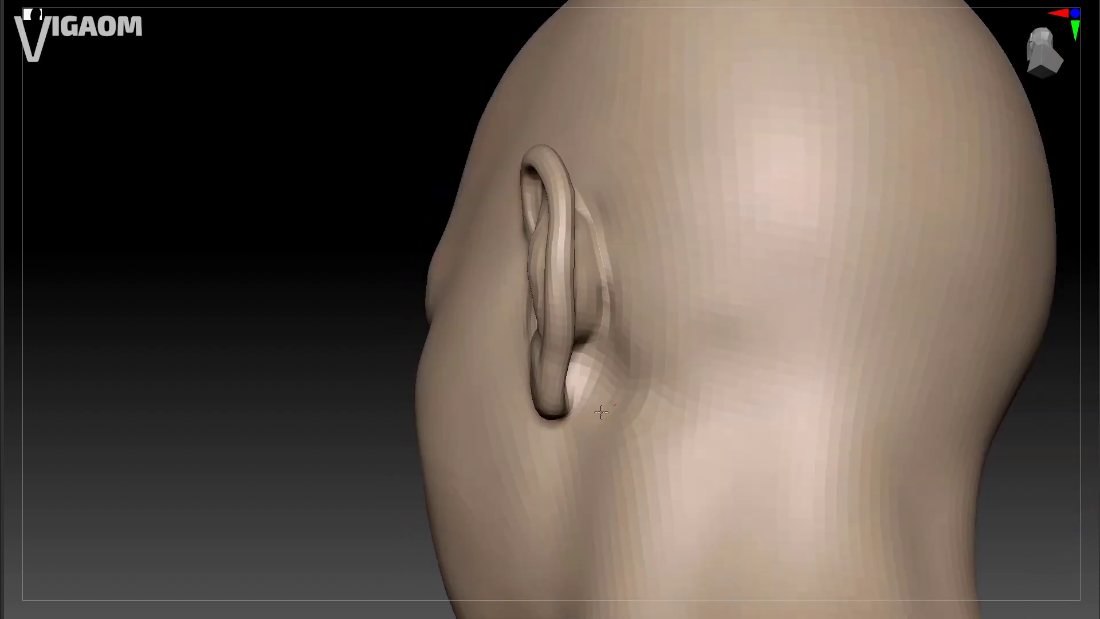
# Step: Sculpt the back of the neck and skull base, blending the area behind the ear into the neck muscles
pyautogui.moveTo(608, 431); pyautogui.dragTo(729, 266, button='right')
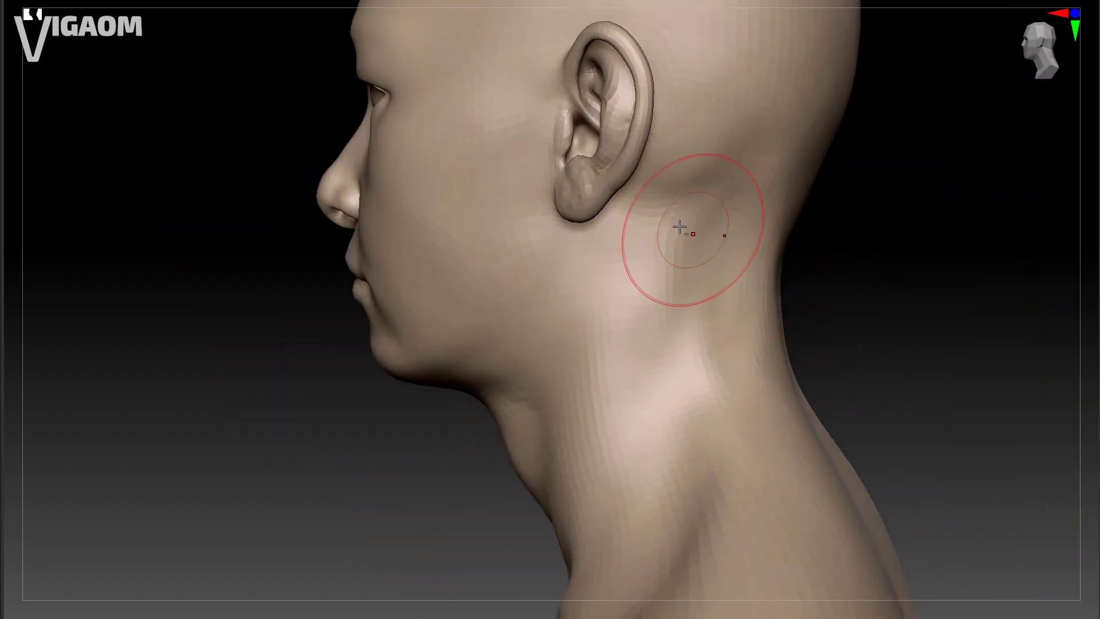
pyautogui.moveTo(676, 240)
pyautogui.mouseDown(button='right')
pyautogui.moveTo(722, 275)
pyautogui.moveTo(717, 226)
pyautogui.moveTo(654, 365)
pyautogui.moveTo(712, 241)
pyautogui.moveTo(668, 353)
pyautogui.moveTo(689, 276)
pyautogui.mouseUp(button='right')
pyautogui.press('s')
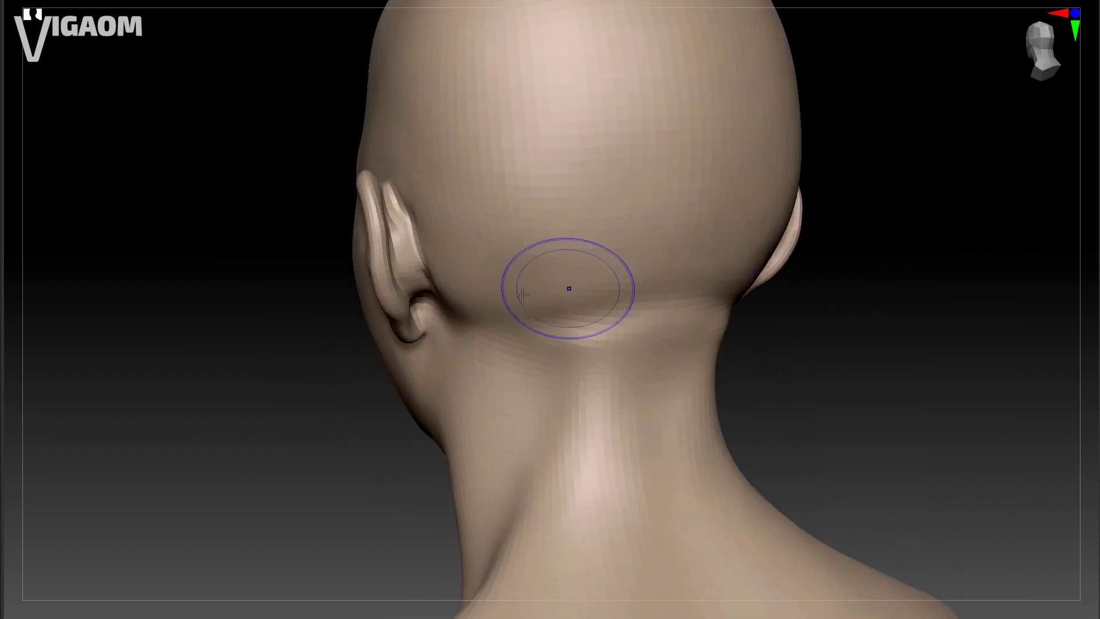
pyautogui.moveTo(668, 311); pyautogui.dragTo(659, 276, button='right')
pyautogui.moveTo(675, 366); pyautogui.dragTo(663, 245, button='right')
pyautogui.moveTo(658, 429)
pyautogui.mouseDown(button='right')
pyautogui.moveTo(690, 319)
pyautogui.moveTo(587, 351)
pyautogui.moveTo(567, 437)
pyautogui.moveTo(559, 283)
pyautogui.moveTo(582, 275)
pyautogui.moveTo(584, 307)
pyautogui.moveTo(533, 287)
pyautogui.moveTo(579, 315)
pyautogui.moveTo(585, 367)
pyautogui.moveTo(555, 429)
pyautogui.moveTo(600, 317)
pyautogui.moveTo(597, 364)
pyautogui.moveTo(538, 412)
pyautogui.mouseUp(button='right')
pyautogui.press('s')
# Step: Sculpt the pit of the neck, the inner collarbone ends and the lower neck muscle attachments
pyautogui.press('s')
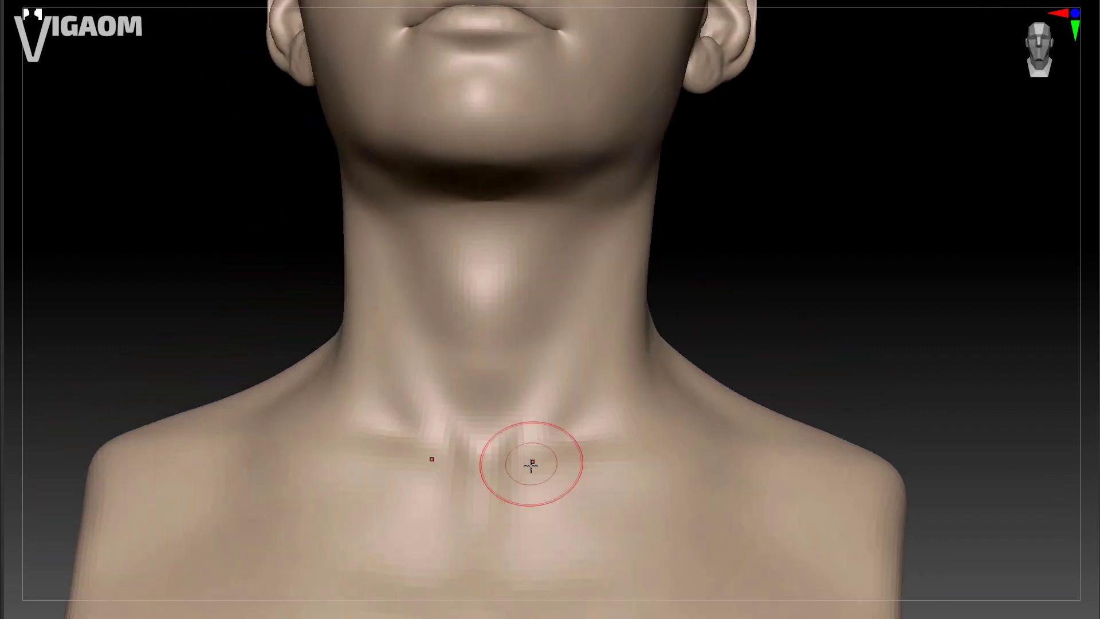
pyautogui.moveTo(546, 412); pyautogui.dragTo(551, 413)
pyautogui.moveTo(542, 396); pyautogui.dragTo(524, 425, button='right')
pyautogui.press('s')
pyautogui.moveTo(525, 425); pyautogui.dragTo(520, 424)
pyautogui.moveTo(520, 428)
pyautogui.keyDown('alt'); pyautogui.mouseDown(button='right')
pyautogui.moveTo(524, 400)
pyautogui.moveTo(550, 410)
pyautogui.moveTo(573, 369)
pyautogui.mouseUp(button='right'); pyautogui.keyUp('alt')
pyautogui.moveTo(640, 373); pyautogui.dragTo(545, 343, button='right')
pyautogui.moveTo(584, 415); pyautogui.dragTo(589, 438, button='right')
# Step: Refine the side of the neck and its transition into the shoulder, working from both three-quarter sides
pyautogui.moveTo(627, 387)
pyautogui.mouseDown(button='right')
pyautogui.moveTo(575, 315)
pyautogui.moveTo(625, 385)
pyautogui.moveTo(703, 245)
pyautogui.mouseUp(button='right')
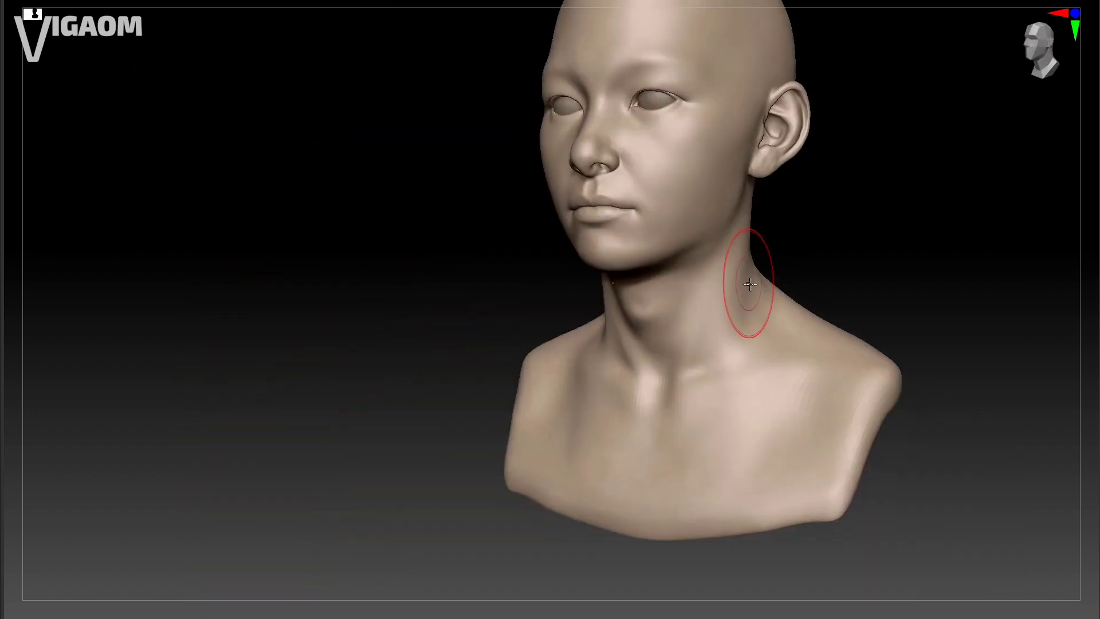
pyautogui.moveTo(745, 306); pyautogui.dragTo(709, 396, button='right')
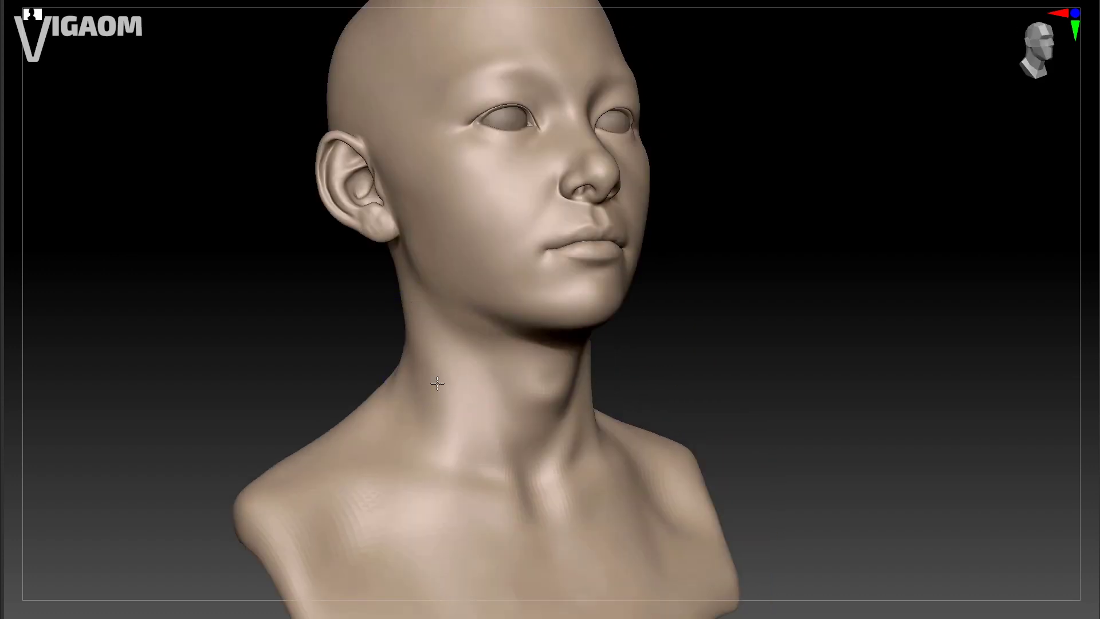
pyautogui.moveTo(438, 383)
pyautogui.mouseDown(button='right')
pyautogui.moveTo(663, 340)
pyautogui.moveTo(595, 351)
pyautogui.moveTo(670, 278)
pyautogui.moveTo(630, 264)
pyautogui.moveTo(555, 319)
pyautogui.moveTo(788, 284)
pyautogui.moveTo(737, 332)
pyautogui.moveTo(737, 307)
pyautogui.moveTo(787, 305)
pyautogui.moveTo(749, 319)
pyautogui.moveTo(754, 455)
pyautogui.moveTo(772, 290)
pyautogui.moveTo(742, 275)
pyautogui.moveTo(680, 280)
pyautogui.moveTo(709, 334)
pyautogui.moveTo(739, 356)
pyautogui.moveTo(737, 331)
pyautogui.moveTo(755, 452)
pyautogui.moveTo(739, 411)
pyautogui.mouseUp(button='right')
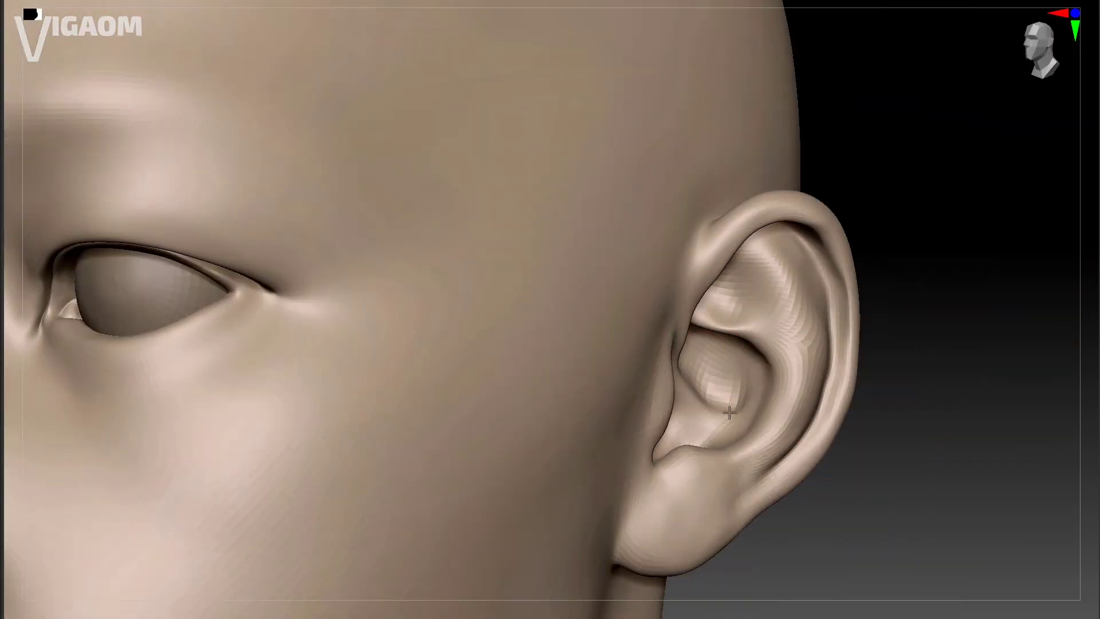
# Step: Soften the surface of the upper chest and the area below the collarbones
pyautogui.moveTo(266, 601)
pyautogui.mouseDown(button='right')
pyautogui.moveTo(658, 401)
pyautogui.moveTo(639, 363)
pyautogui.moveTo(579, 363)
pyautogui.moveTo(641, 388)
pyautogui.moveTo(631, 380)
pyautogui.moveTo(784, 304)
pyautogui.mouseUp(button='right')
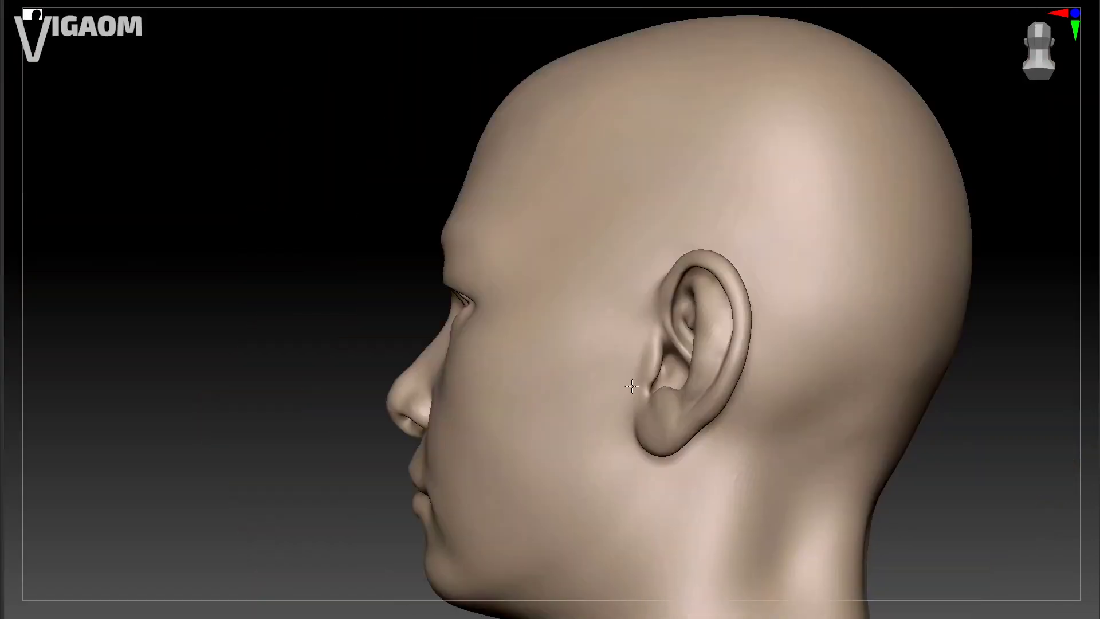
pyautogui.press('s')
pyautogui.moveTo(603, 450)
pyautogui.mouseDown(button='right')
pyautogui.moveTo(579, 386)
pyautogui.moveTo(703, 423)
pyautogui.moveTo(590, 339)
pyautogui.moveTo(547, 406)
pyautogui.moveTo(658, 319)
pyautogui.moveTo(594, 385)
pyautogui.moveTo(725, 322)
pyautogui.mouseUp(button='right')
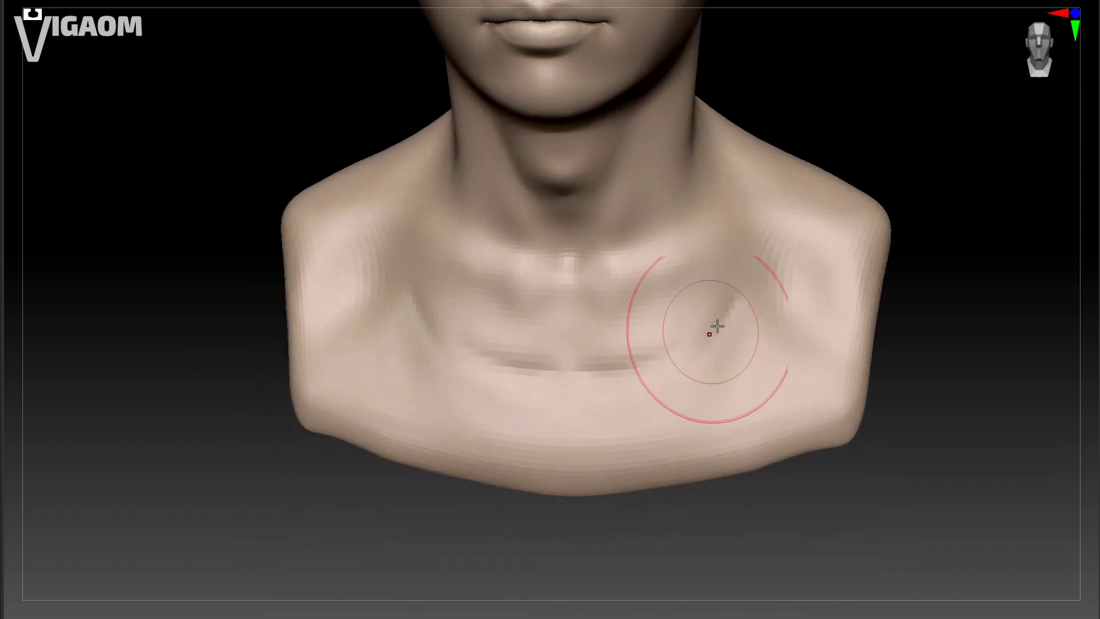
pyautogui.moveTo(525, 409)
pyautogui.mouseDown(button='right')
pyautogui.moveTo(462, 395)
pyautogui.moveTo(749, 307)
pyautogui.moveTo(789, 226)
pyautogui.moveTo(156, 613)
pyautogui.moveTo(686, 325)
pyautogui.moveTo(721, 287)
pyautogui.mouseUp(button='right')
pyautogui.press('f')
# Step: Refine the rounding of the forehead and upper skull, working from above and from the side
pyautogui.moveTo(698, 237); pyautogui.dragTo(561, 286, button='right')
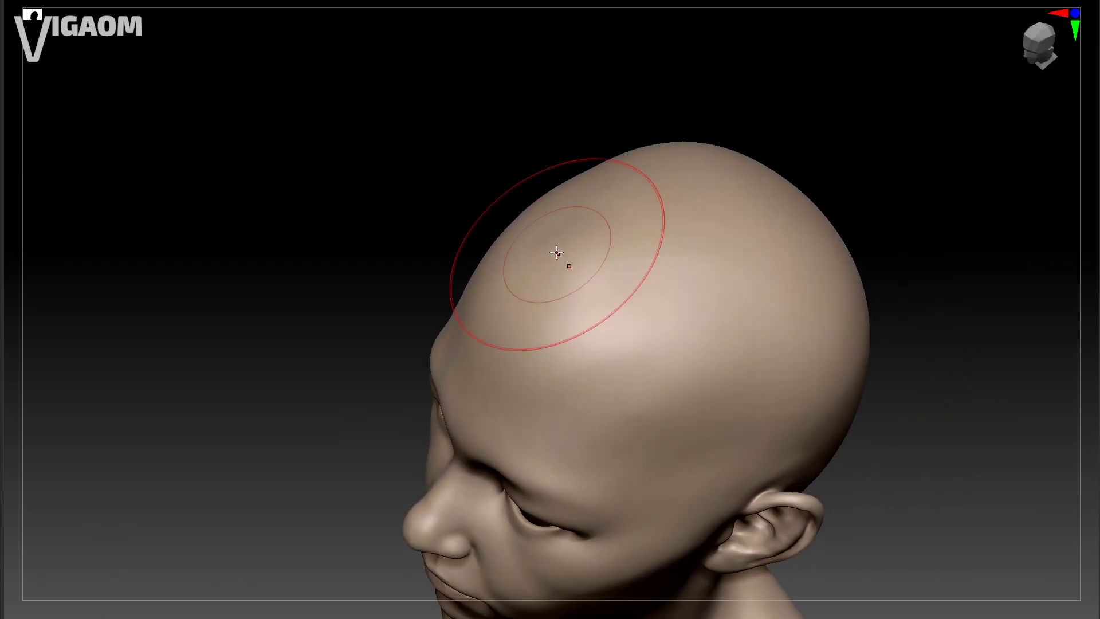
pyautogui.moveTo(628, 306)
pyautogui.mouseDown(button='right')
pyautogui.moveTo(602, 217)
pyautogui.moveTo(569, 233)
pyautogui.moveTo(605, 318)
pyautogui.moveTo(552, 364)
pyautogui.mouseUp(button='right')
pyautogui.moveTo(580, 259); pyautogui.dragTo(551, 295, button='right')
pyautogui.moveTo(525, 363); pyautogui.dragTo(658, 167, button='right')
pyautogui.keyDown('alt'); pyautogui.moveTo(666, 129); pyautogui.dragTo(686, 82, button='right'); pyautogui.keyUp('alt')
# Step: Check the whole bust's proportions from the front and acknowledge the abnormal termination error so the project is saved to the QuickSave folder
pyautogui.keyDown('ctrl'); pyautogui.moveTo(877, 199); pyautogui.dragTo(848, 198, button='right'); pyautogui.keyUp('ctrl')
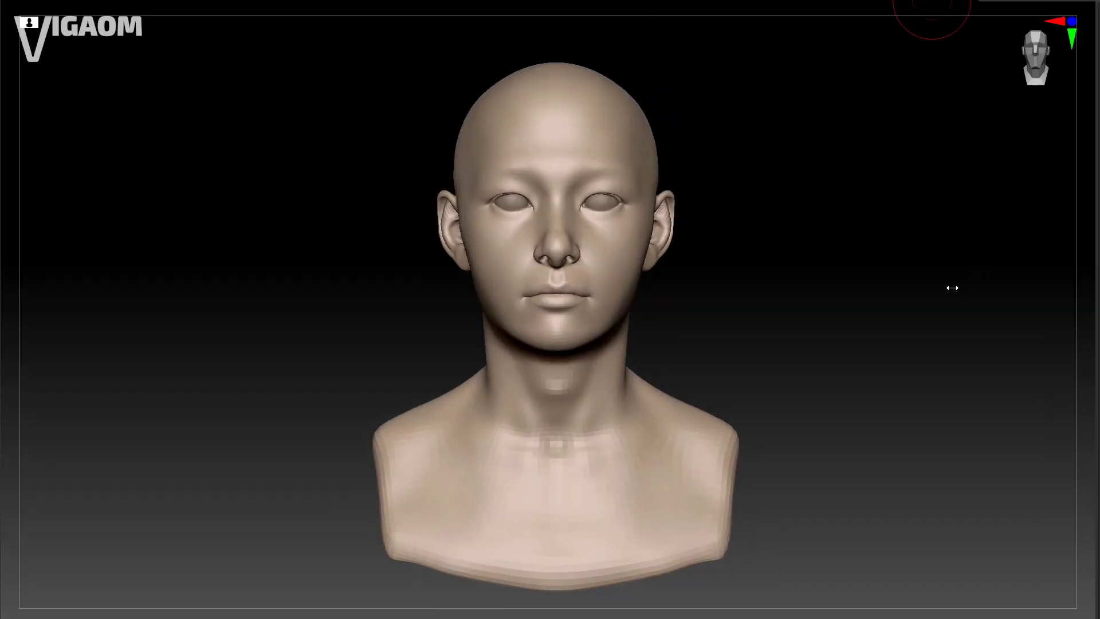
pyautogui.keyDown('alt'); pyautogui.moveTo(882, 278); pyautogui.dragTo(900, 286, button='right'); pyautogui.keyUp('alt')
pyautogui.moveTo(832, 281)
pyautogui.keyDown('alt'); pyautogui.mouseDown(button='right')
pyautogui.moveTo(724, 268)
pyautogui.moveTo(774, 263)
pyautogui.moveTo(855, 307)
pyautogui.moveTo(832, 332)
pyautogui.moveTo(851, 334)
pyautogui.moveTo(806, 276)
pyautogui.moveTo(771, 331)
pyautogui.moveTo(766, 264)
pyautogui.moveTo(764, 307)
pyautogui.moveTo(813, 308)
pyautogui.moveTo(809, 287)
pyautogui.mouseUp(button='right'); pyautogui.keyUp('alt')
pyautogui.press('s')
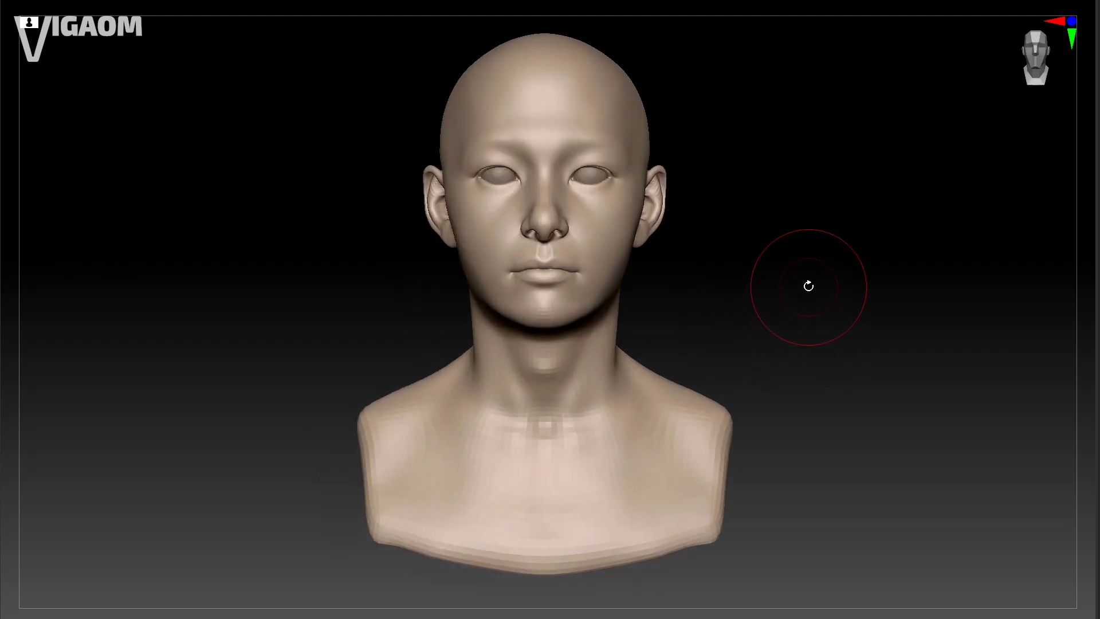
pyautogui.keyDown('alt'); pyautogui.moveTo(756, 316); pyautogui.dragTo(781, 314, button='right'); pyautogui.keyUp('alt')
pyautogui.keyDown('alt'); pyautogui.moveTo(740, 285); pyautogui.dragTo(736, 361, button='right'); pyautogui.keyUp('alt')
pyautogui.keyDown('ctrl'); pyautogui.moveTo(694, 278); pyautogui.dragTo(705, 294, button='right'); pyautogui.keyUp('ctrl')
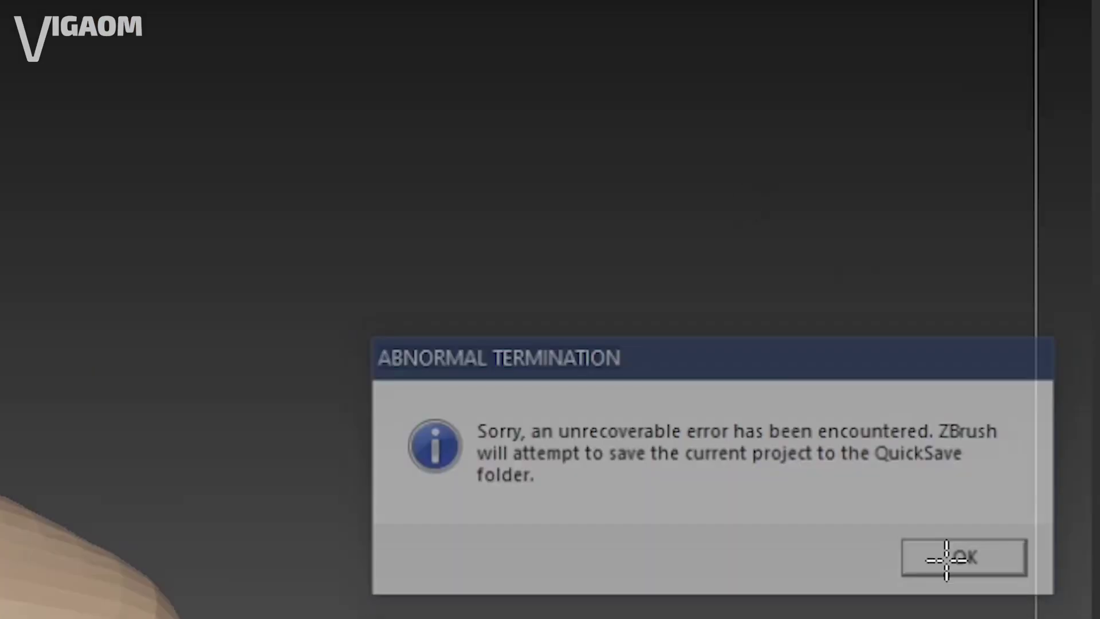
pyautogui.click(946, 559)
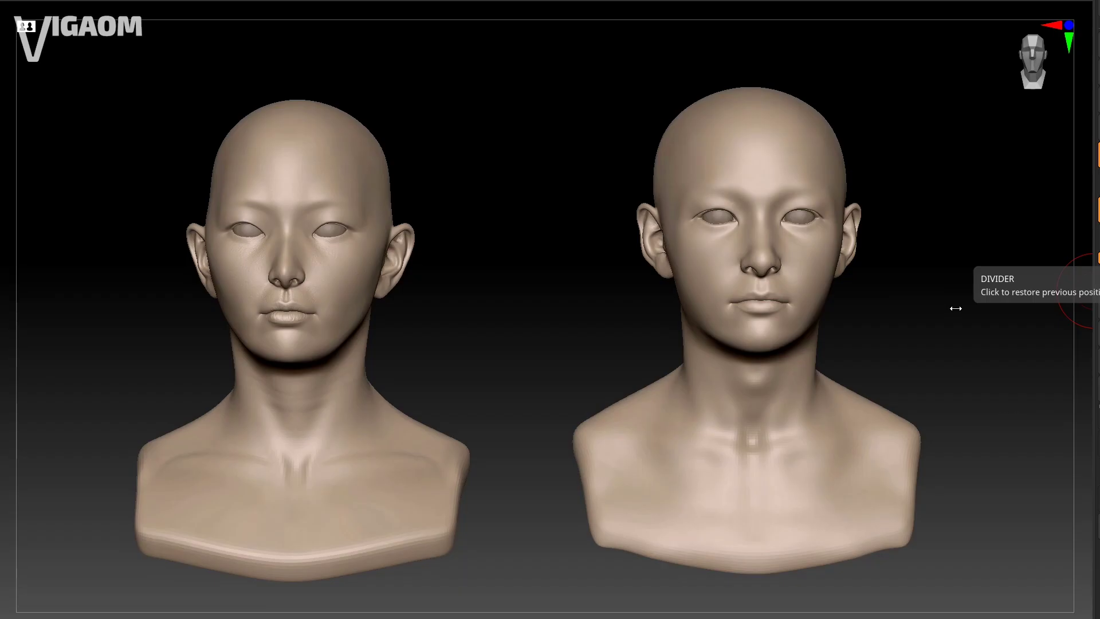
# Step: Mark the nose bridge, nostrils, mouth corners, jaw, ears and one side of the skull on the corrected bust for comparison
pyautogui.moveTo(952, 303); pyautogui.dragTo(954, 321)
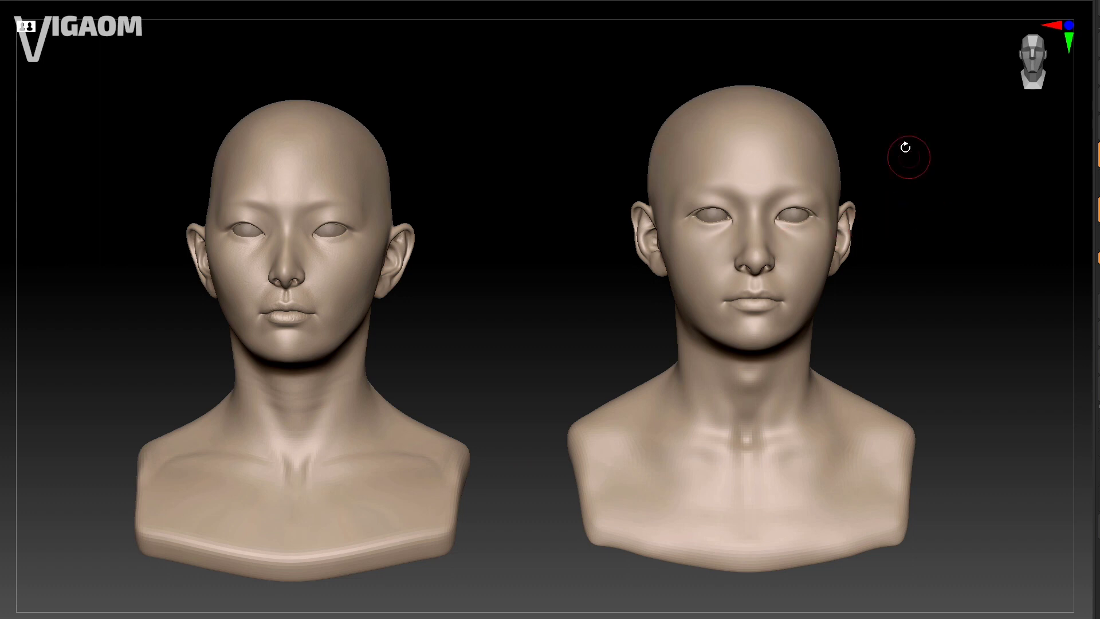
pyautogui.moveTo(900, 272); pyautogui.dragTo(902, 276)
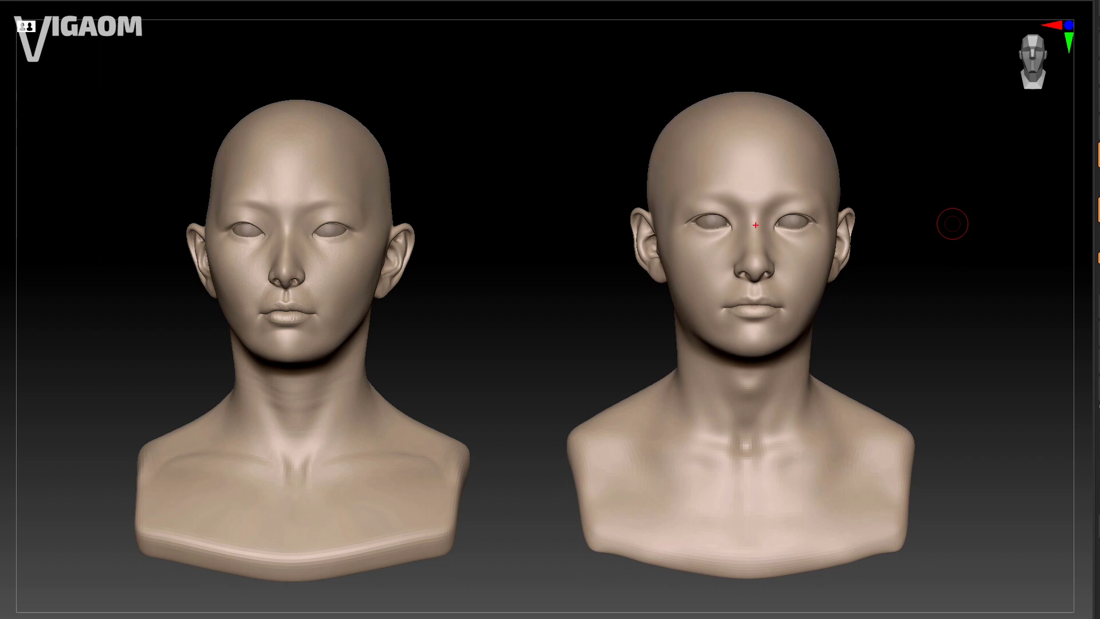
pyautogui.moveTo(761, 209); pyautogui.dragTo(759, 223)
pyautogui.moveTo(725, 308); pyautogui.dragTo(785, 311)
pyautogui.moveTo(785, 347); pyautogui.dragTo(801, 334)
pyautogui.moveTo(624, 216); pyautogui.dragTo(649, 214)
pyautogui.moveTo(864, 219)
pyautogui.mouseDown()
pyautogui.moveTo(847, 219)
pyautogui.moveTo(852, 235)
pyautogui.mouseUp()
pyautogui.moveTo(644, 158); pyautogui.dragTo(647, 168)
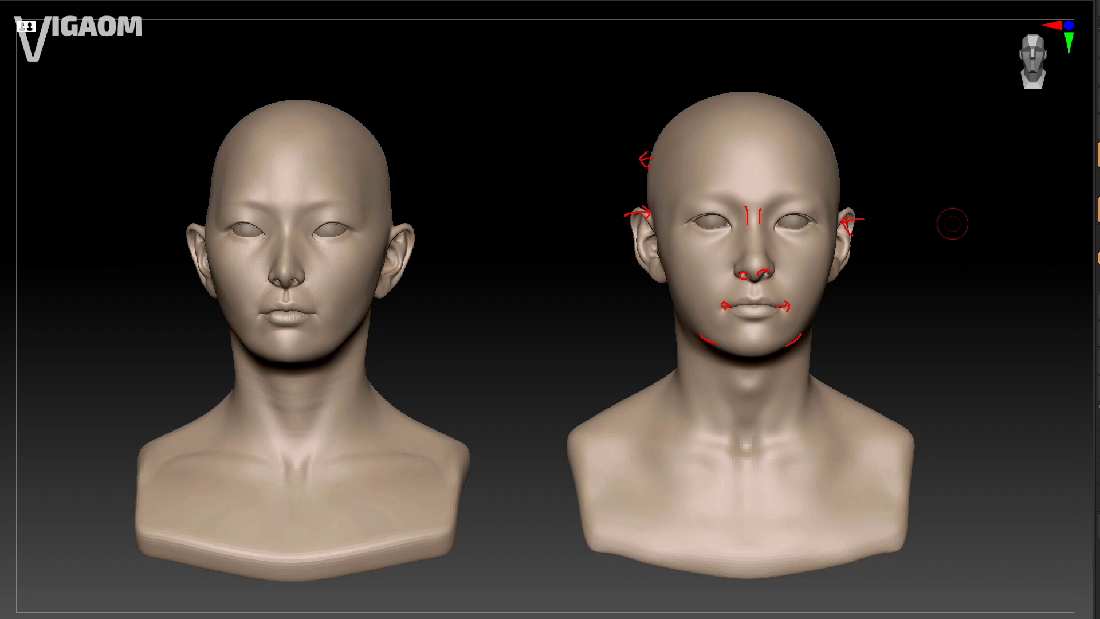
# Step: Mark the other skull side and the inner eye corners, and draw brow and nose-base guide lines to the ears on both busts
pyautogui.moveTo(838, 162); pyautogui.dragTo(843, 168)
pyautogui.moveTo(726, 220); pyautogui.dragTo(732, 218)
pyautogui.moveTo(785, 219); pyautogui.dragTo(780, 211)
pyautogui.moveTo(294, 285)
pyautogui.mouseDown()
pyautogui.moveTo(403, 283)
pyautogui.moveTo(386, 295)
pyautogui.mouseUp()
pyautogui.moveTo(359, 202)
pyautogui.mouseDown()
pyautogui.moveTo(409, 204)
pyautogui.moveTo(408, 220)
pyautogui.mouseUp()
pyautogui.moveTo(723, 196); pyautogui.dragTo(622, 198)
pyautogui.moveTo(742, 285); pyautogui.dragTo(655, 289)
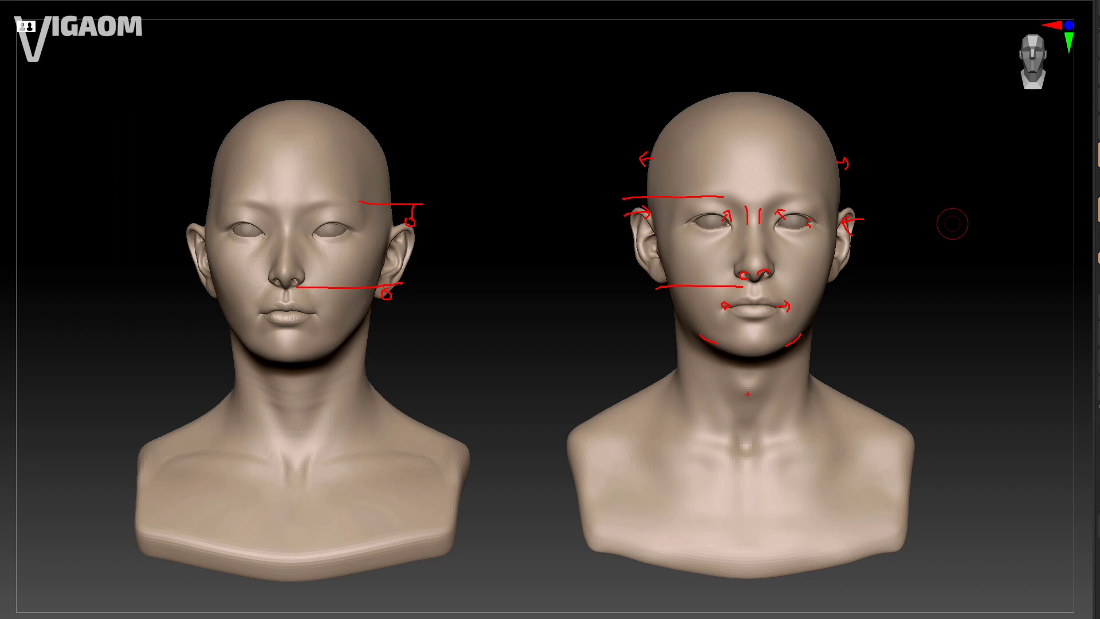
# Step: Outline the throat bulge, the two front neck muscles and the collarbones on the corrected bust, and clear all marks
pyautogui.moveTo(747, 368)
pyautogui.mouseDown()
pyautogui.moveTo(735, 403)
pyautogui.moveTo(752, 408)
pyautogui.mouseUp()
pyautogui.moveTo(735, 447); pyautogui.dragTo(704, 351)
pyautogui.moveTo(786, 371)
pyautogui.mouseDown()
pyautogui.moveTo(762, 451)
pyautogui.moveTo(633, 448)
pyautogui.mouseUp()
pyautogui.moveTo(766, 472)
pyautogui.mouseDown()
pyautogui.moveTo(766, 456)
pyautogui.moveTo(862, 436)
pyautogui.mouseUp()
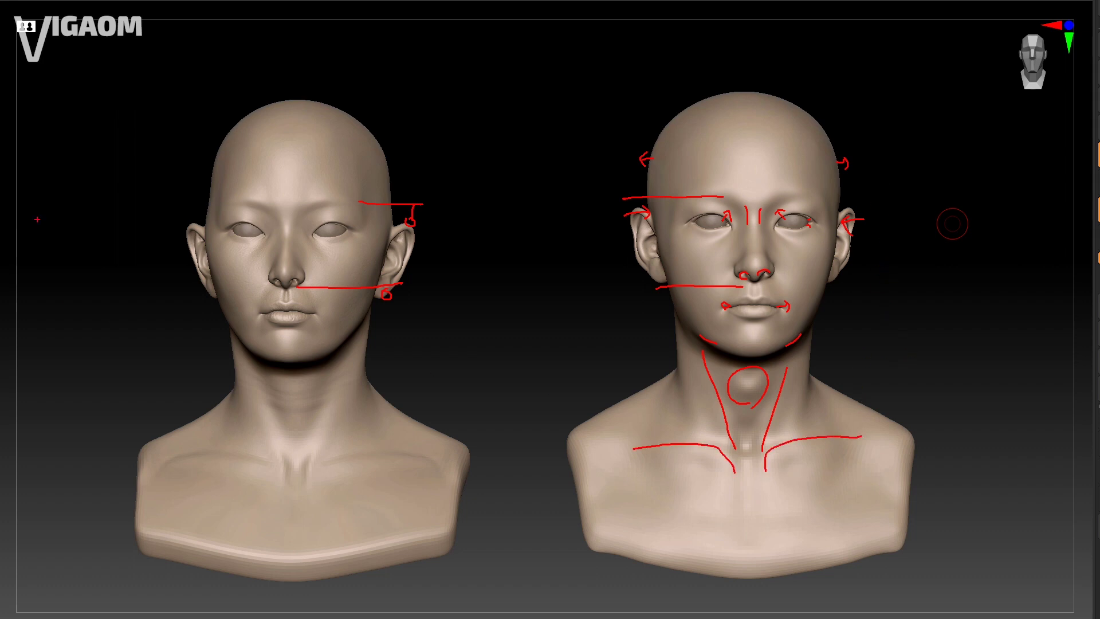
pyautogui.press('Escape')
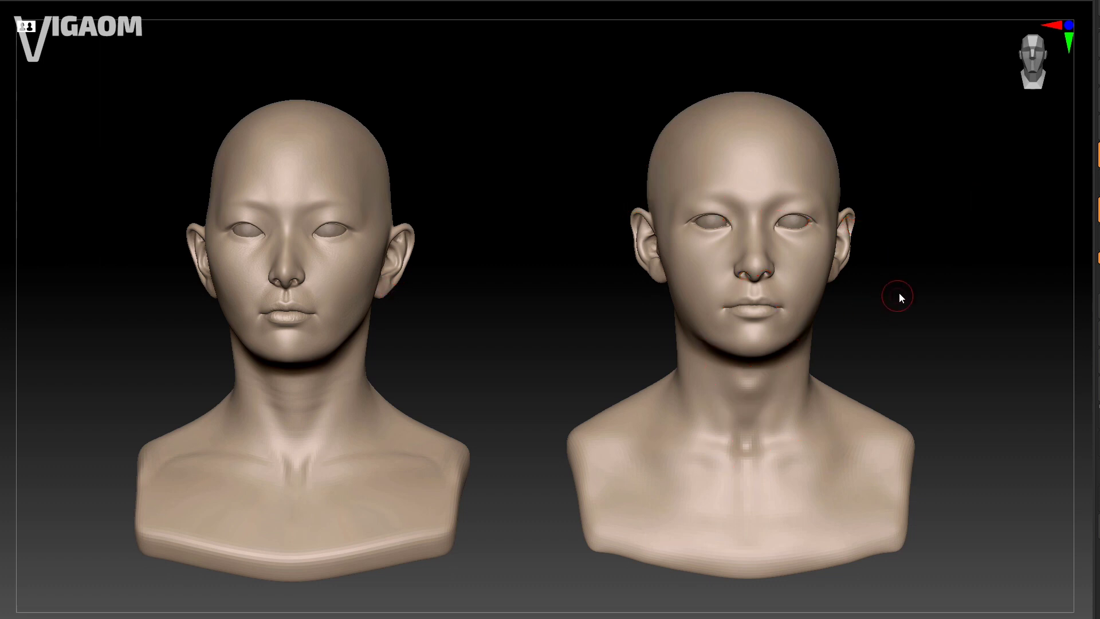
# Step: Clear the canvas to remove the side-by-side comparison copy and keep a single editable bust
pyautogui.keyDown('alt'); pyautogui.moveTo(888, 292); pyautogui.dragTo(880, 487); pyautogui.keyUp('alt')
pyautogui.moveTo(885, 238)
pyautogui.keyDown('alt'); pyautogui.mouseDown()
pyautogui.moveTo(893, 346)
pyautogui.moveTo(875, 360)
pyautogui.moveTo(843, 339)
pyautogui.mouseUp(); pyautogui.keyUp('alt')
pyautogui.hotkey('ctrl', 'n')
pyautogui.press('s')
pyautogui.click(784, 312)
pyautogui.moveTo(911, 318); pyautogui.dragTo(830, 314)
# Step: Mark the upper lip border and hatch the fold above the mouth corner in three-quarter view, and clear the marks
pyautogui.moveTo(723, 271); pyautogui.dragTo(541, 418, button='right')
pyautogui.keyDown('alt'); pyautogui.moveTo(646, 341); pyautogui.dragTo(616, 341, button='right'); pyautogui.keyUp('alt')
pyautogui.keyDown('alt'); pyautogui.moveTo(617, 408); pyautogui.dragTo(589, 335, button='right'); pyautogui.keyUp('alt')
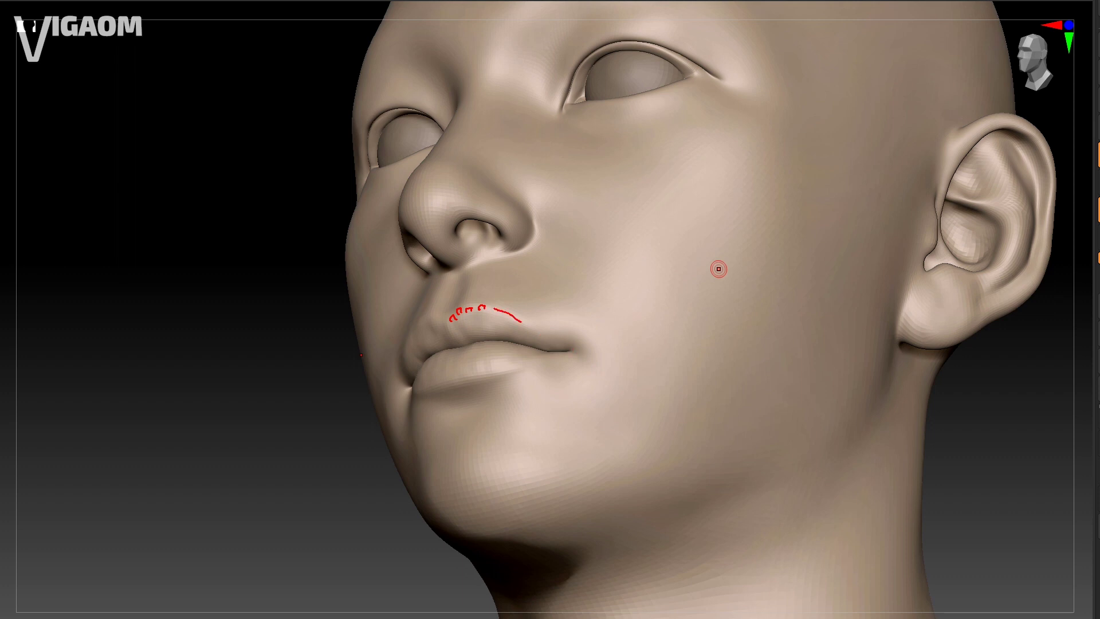
pyautogui.moveTo(544, 335)
pyautogui.mouseDown()
pyautogui.moveTo(551, 342)
pyautogui.moveTo(527, 333)
pyautogui.mouseUp()
pyautogui.moveTo(540, 324)
pyautogui.mouseDown()
pyautogui.moveTo(539, 344)
pyautogui.moveTo(537, 327)
pyautogui.moveTo(580, 332)
pyautogui.moveTo(550, 343)
pyautogui.mouseUp()
pyautogui.moveTo(558, 327); pyautogui.dragTo(562, 344)
pyautogui.moveTo(569, 326); pyautogui.dragTo(573, 343)
pyautogui.moveTo(580, 331); pyautogui.dragTo(584, 348)
pyautogui.moveTo(589, 343); pyautogui.dragTo(587, 352)
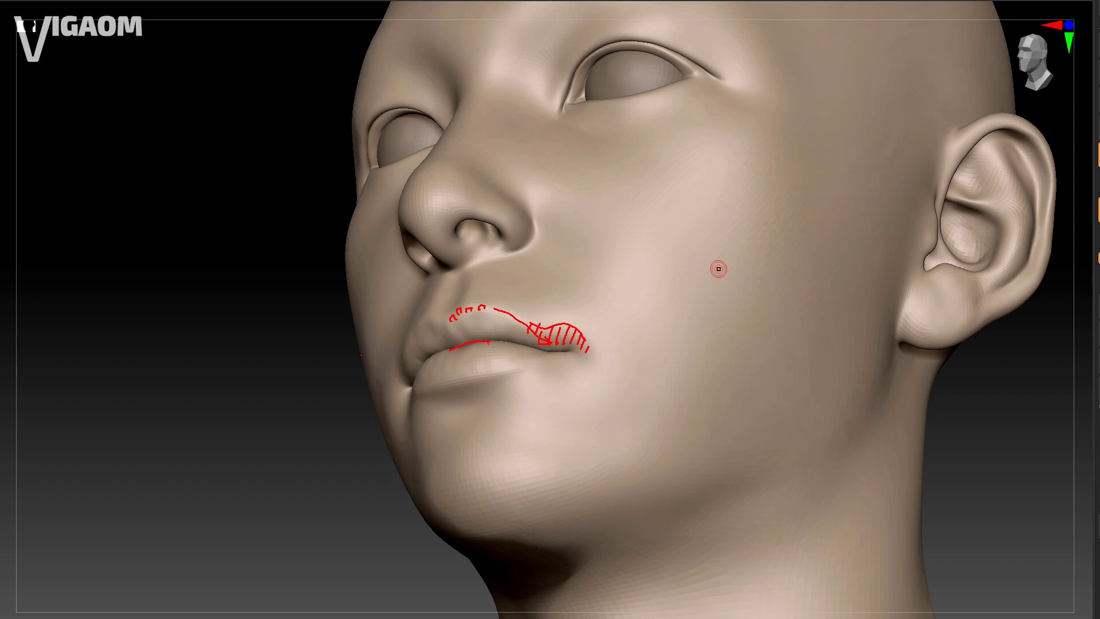
pyautogui.moveTo(515, 357); pyautogui.dragTo(535, 352)
pyautogui.press('Escape')
# Step: Sketch the curved volumes of the lower lip's outer end and the tuck into the mouth corner, and clear the marks
pyautogui.moveTo(593, 365)
pyautogui.mouseDown(button='right')
pyautogui.moveTo(608, 432)
pyautogui.moveTo(570, 395)
pyautogui.moveTo(540, 338)
pyautogui.moveTo(545, 359)
pyautogui.moveTo(573, 359)
pyautogui.moveTo(544, 368)
pyautogui.mouseUp(button='right')
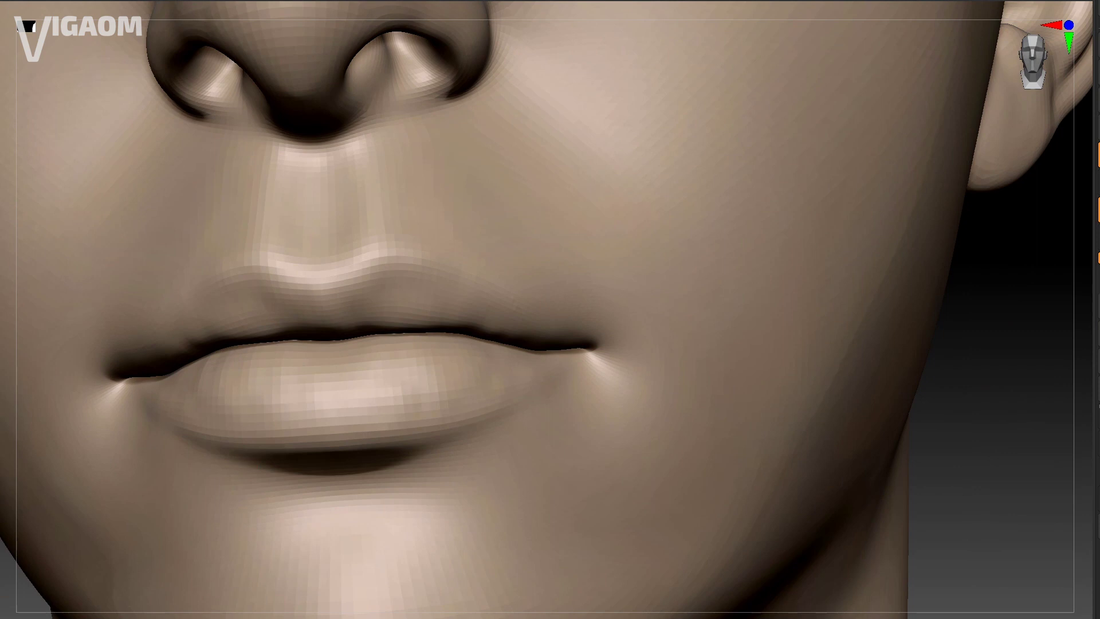
pyautogui.moveTo(527, 354); pyautogui.dragTo(523, 375, button='right')
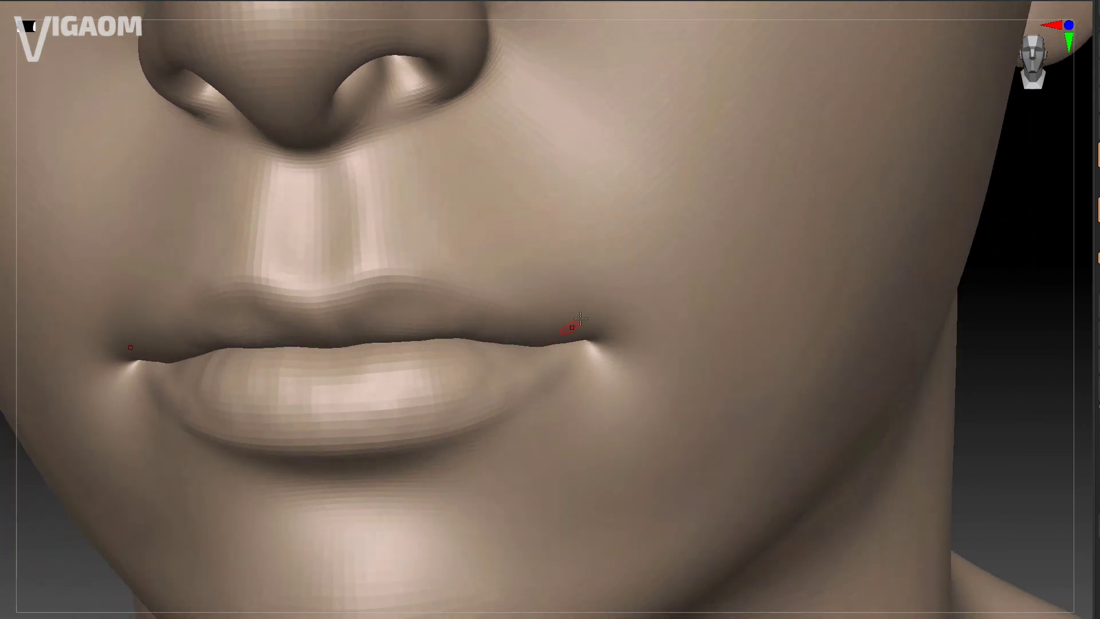
pyautogui.moveTo(489, 385); pyautogui.dragTo(538, 351)
pyautogui.moveTo(457, 345)
pyautogui.mouseDown()
pyautogui.moveTo(502, 347)
pyautogui.moveTo(553, 384)
pyautogui.moveTo(558, 347)
pyautogui.moveTo(574, 362)
pyautogui.mouseUp()
pyautogui.moveTo(439, 351)
pyautogui.mouseDown()
pyautogui.moveTo(484, 385)
pyautogui.moveTo(496, 405)
pyautogui.moveTo(488, 422)
pyautogui.mouseUp()
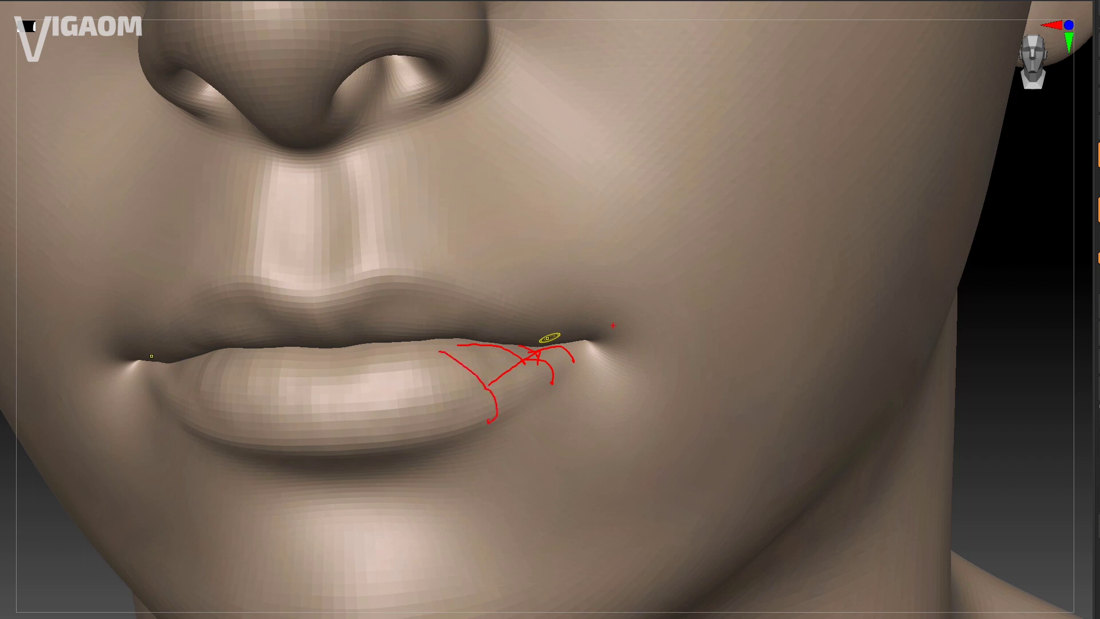
pyautogui.moveTo(580, 340)
pyautogui.mouseDown()
pyautogui.moveTo(643, 337)
pyautogui.moveTo(676, 299)
pyautogui.moveTo(640, 298)
pyautogui.mouseUp()
pyautogui.press('Escape')
# Step: Trace the upper lip's edge and the arc curving around the mouth corner, adding short ticks where they meet
pyautogui.moveTo(639, 353)
pyautogui.mouseDown(button='right')
pyautogui.moveTo(613, 304)
pyautogui.moveTo(599, 305)
pyautogui.mouseUp(button='right')
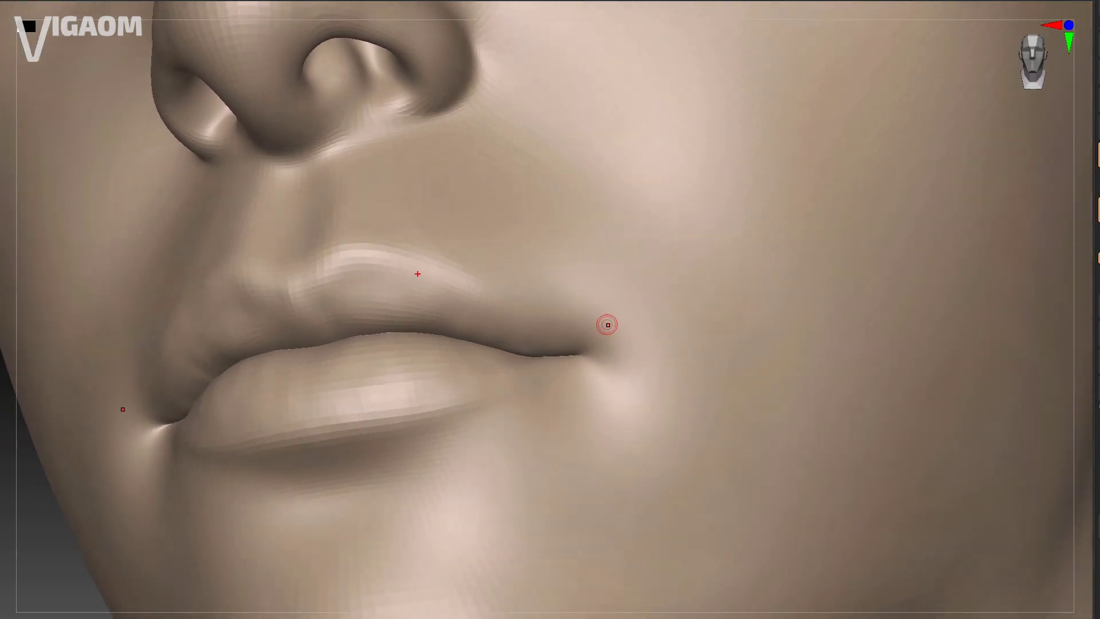
pyautogui.moveTo(293, 286)
pyautogui.mouseDown()
pyautogui.moveTo(352, 247)
pyautogui.moveTo(508, 310)
pyautogui.moveTo(362, 264)
pyautogui.moveTo(423, 265)
pyautogui.moveTo(545, 314)
pyautogui.moveTo(534, 309)
pyautogui.moveTo(575, 294)
pyautogui.moveTo(642, 338)
pyautogui.moveTo(653, 397)
pyautogui.mouseUp()
pyautogui.moveTo(516, 305)
pyautogui.mouseDown()
pyautogui.moveTo(572, 281)
pyautogui.moveTo(658, 339)
pyautogui.moveTo(673, 389)
pyautogui.moveTo(522, 313)
pyautogui.moveTo(621, 302)
pyautogui.moveTo(666, 395)
pyautogui.mouseUp()
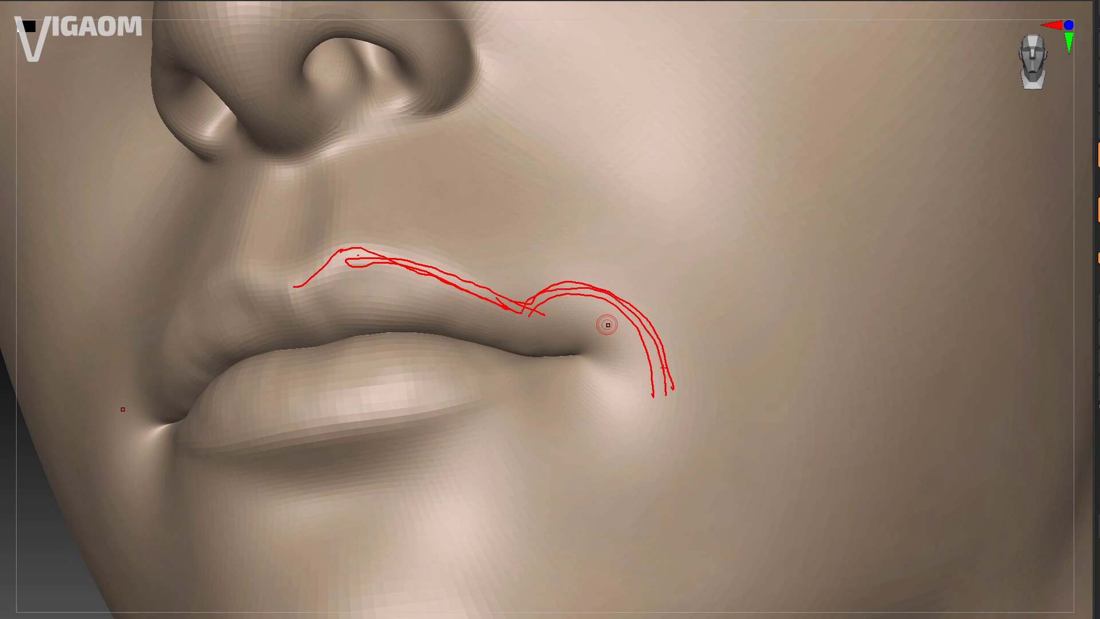
pyautogui.moveTo(523, 294); pyautogui.dragTo(521, 304)
pyautogui.moveTo(534, 292); pyautogui.dragTo(532, 299)
pyautogui.moveTo(546, 287)
pyautogui.mouseDown()
pyautogui.moveTo(544, 299)
pyautogui.moveTo(557, 295)
pyautogui.mouseUp()
pyautogui.moveTo(572, 283); pyautogui.dragTo(571, 291)
# Step: Hatch the plane between the lip line and the mouth-corner arc, mark the upper lip surface, and clear the marks
pyautogui.moveTo(493, 336); pyautogui.dragTo(516, 310)
pyautogui.moveTo(505, 349)
pyautogui.mouseDown()
pyautogui.moveTo(542, 298)
pyautogui.moveTo(562, 297)
pyautogui.mouseUp()
pyautogui.moveTo(545, 357); pyautogui.dragTo(574, 302)
pyautogui.moveTo(563, 364); pyautogui.dragTo(589, 314)
pyautogui.moveTo(584, 357)
pyautogui.mouseDown()
pyautogui.moveTo(607, 316)
pyautogui.moveTo(613, 336)
pyautogui.mouseUp()
pyautogui.moveTo(618, 346); pyautogui.dragTo(623, 332)
pyautogui.moveTo(625, 342); pyautogui.dragTo(637, 326)
pyautogui.moveTo(521, 309)
pyautogui.mouseDown()
pyautogui.moveTo(497, 337)
pyautogui.moveTo(472, 335)
pyautogui.mouseUp()
pyautogui.moveTo(477, 307); pyautogui.dragTo(458, 323)
pyautogui.press('Escape')
# Step: Outline and hatch the band running from above the upper lip around the mouth corner to the cheek, and clear the marks
pyautogui.moveTo(624, 332)
pyautogui.mouseDown(button='right')
pyautogui.moveTo(634, 340)
pyautogui.moveTo(629, 298)
pyautogui.moveTo(611, 327)
pyautogui.moveTo(619, 305)
pyautogui.mouseUp(button='right')
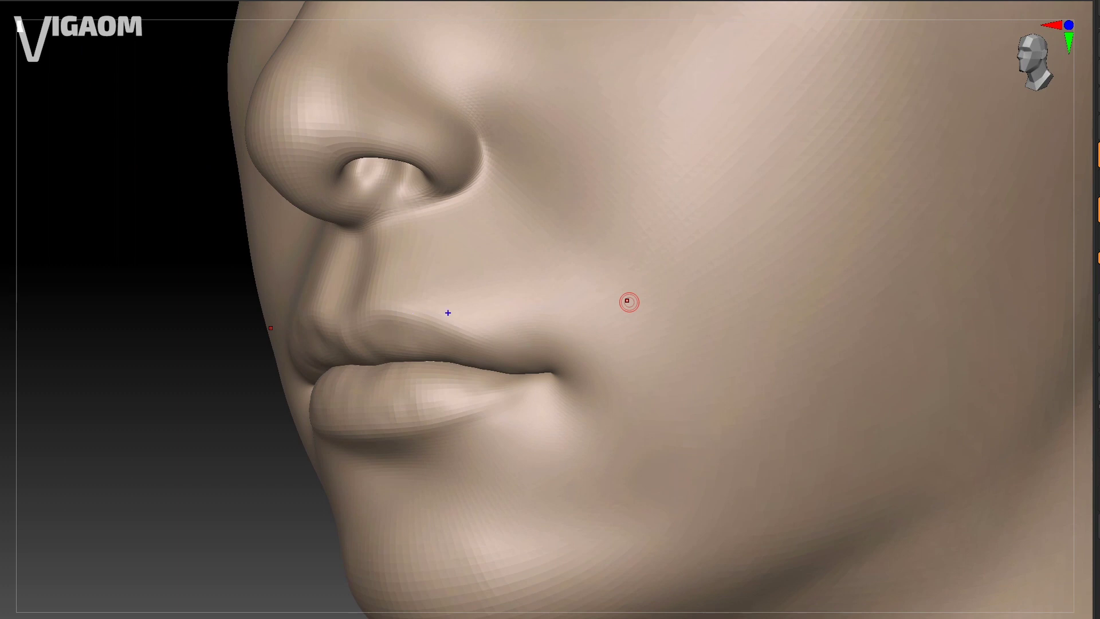
pyautogui.moveTo(397, 309)
pyautogui.mouseDown()
pyautogui.moveTo(512, 351)
pyautogui.moveTo(592, 358)
pyautogui.mouseUp()
pyautogui.moveTo(405, 300)
pyautogui.mouseDown()
pyautogui.moveTo(506, 290)
pyautogui.moveTo(585, 248)
pyautogui.mouseUp()
pyautogui.moveTo(593, 367); pyautogui.dragTo(606, 376)
pyautogui.moveTo(446, 304); pyautogui.dragTo(442, 318)
pyautogui.moveTo(462, 299)
pyautogui.mouseDown()
pyautogui.moveTo(457, 325)
pyautogui.moveTo(473, 331)
pyautogui.mouseUp()
pyautogui.moveTo(496, 292); pyautogui.dragTo(488, 337)
pyautogui.moveTo(517, 286)
pyautogui.mouseDown()
pyautogui.moveTo(509, 338)
pyautogui.moveTo(527, 342)
pyautogui.mouseUp()
pyautogui.moveTo(571, 267)
pyautogui.mouseDown()
pyautogui.moveTo(551, 339)
pyautogui.moveTo(567, 344)
pyautogui.mouseUp()
pyautogui.moveTo(617, 258)
pyautogui.mouseDown()
pyautogui.moveTo(593, 349)
pyautogui.moveTo(619, 365)
pyautogui.mouseUp()
pyautogui.moveTo(659, 302); pyautogui.dragTo(638, 405)
pyautogui.press('Escape')
# Step: Draw flow arrows around the mouth corner and strokes below the lower lip in three-quarter view, and clear the marks
pyautogui.moveTo(620, 348)
pyautogui.mouseDown(button='right')
pyautogui.moveTo(590, 321)
pyautogui.moveTo(568, 329)
pyautogui.moveTo(592, 283)
pyautogui.moveTo(577, 295)
pyautogui.moveTo(610, 351)
pyautogui.moveTo(590, 287)
pyautogui.moveTo(609, 346)
pyautogui.moveTo(579, 327)
pyautogui.moveTo(582, 275)
pyautogui.moveTo(589, 341)
pyautogui.moveTo(602, 315)
pyautogui.mouseUp(button='right')
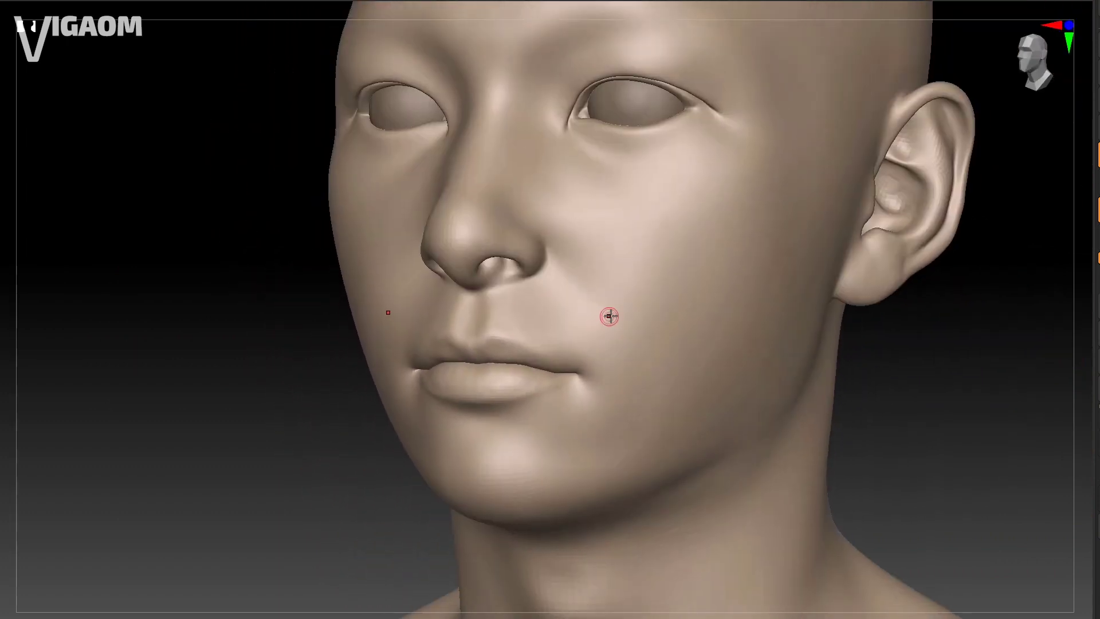
pyautogui.moveTo(519, 343)
pyautogui.mouseDown()
pyautogui.moveTo(548, 356)
pyautogui.moveTo(580, 343)
pyautogui.moveTo(619, 371)
pyautogui.moveTo(588, 427)
pyautogui.moveTo(547, 408)
pyautogui.moveTo(548, 422)
pyautogui.mouseUp()
pyautogui.moveTo(547, 409); pyautogui.dragTo(568, 411)
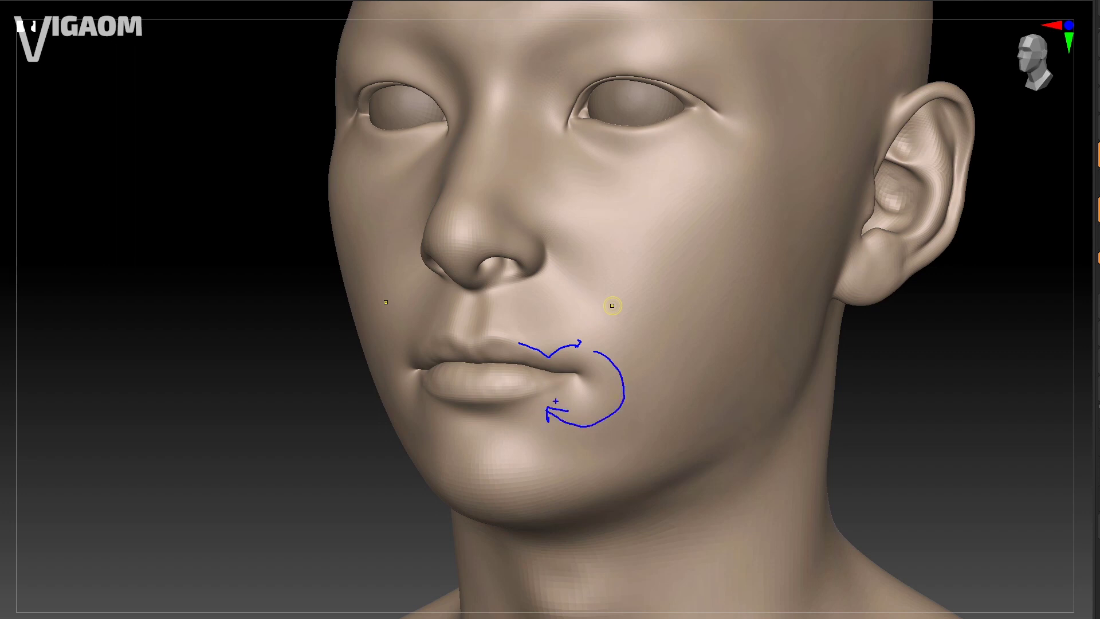
pyautogui.moveTo(481, 415); pyautogui.dragTo(548, 440)
pyautogui.moveTo(567, 382); pyautogui.dragTo(576, 389)
pyautogui.moveTo(498, 413); pyautogui.dragTo(562, 386)
pyautogui.moveTo(535, 435)
pyautogui.mouseDown()
pyautogui.moveTo(573, 405)
pyautogui.moveTo(564, 453)
pyautogui.mouseUp()
pyautogui.moveTo(607, 410); pyautogui.dragTo(597, 449)
pyautogui.press('Escape')
# Step: Compare the head, neck and shoulder profiles of the seugli8 and seugli10_V2 busts in side view
pyautogui.moveTo(632, 391)
pyautogui.mouseDown(button='right')
pyautogui.moveTo(674, 386)
pyautogui.moveTo(634, 390)
pyautogui.moveTo(648, 396)
pyautogui.mouseUp(button='right')
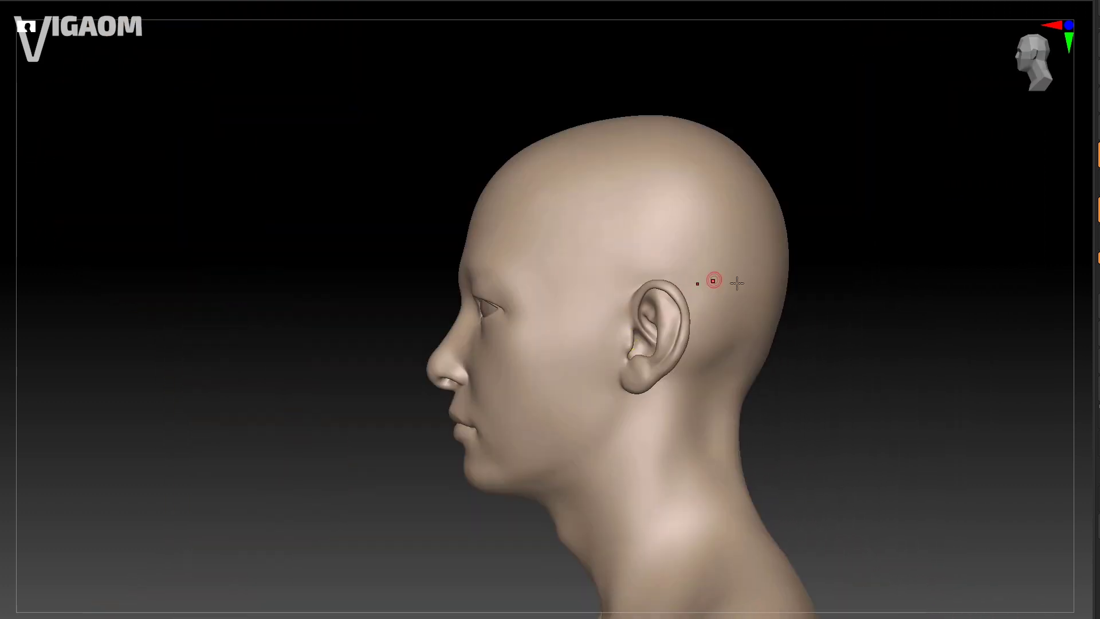
pyautogui.moveTo(860, 280)
pyautogui.mouseDown()
pyautogui.moveTo(806, 282)
pyautogui.moveTo(801, 300)
pyautogui.moveTo(795, 285)
pyautogui.mouseUp()
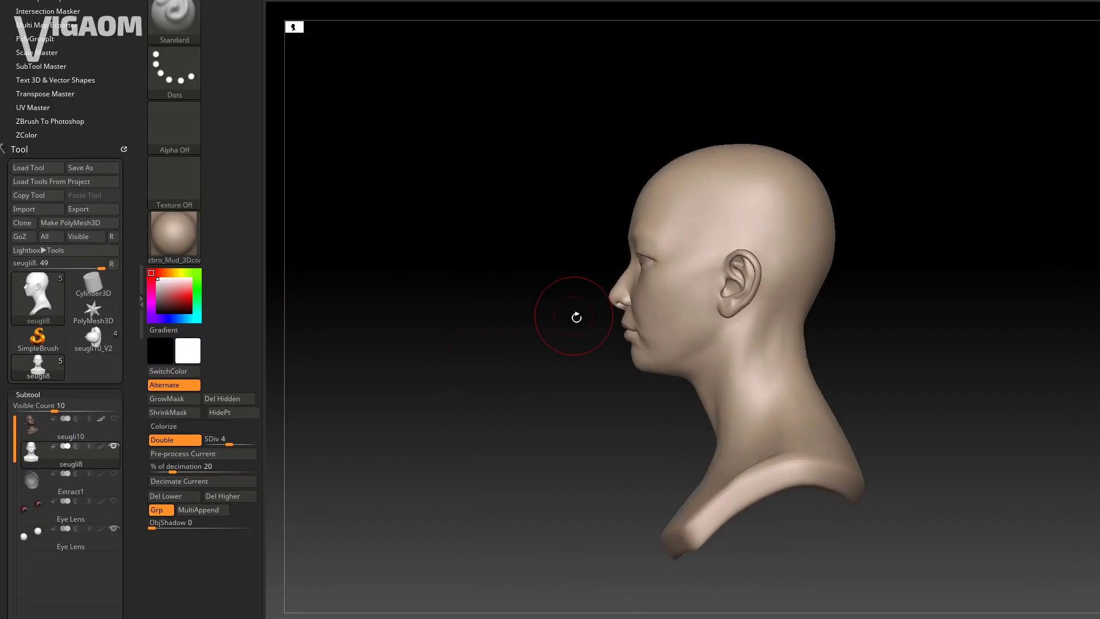
pyautogui.moveTo(575, 314); pyautogui.dragTo(669, 282, button='right')
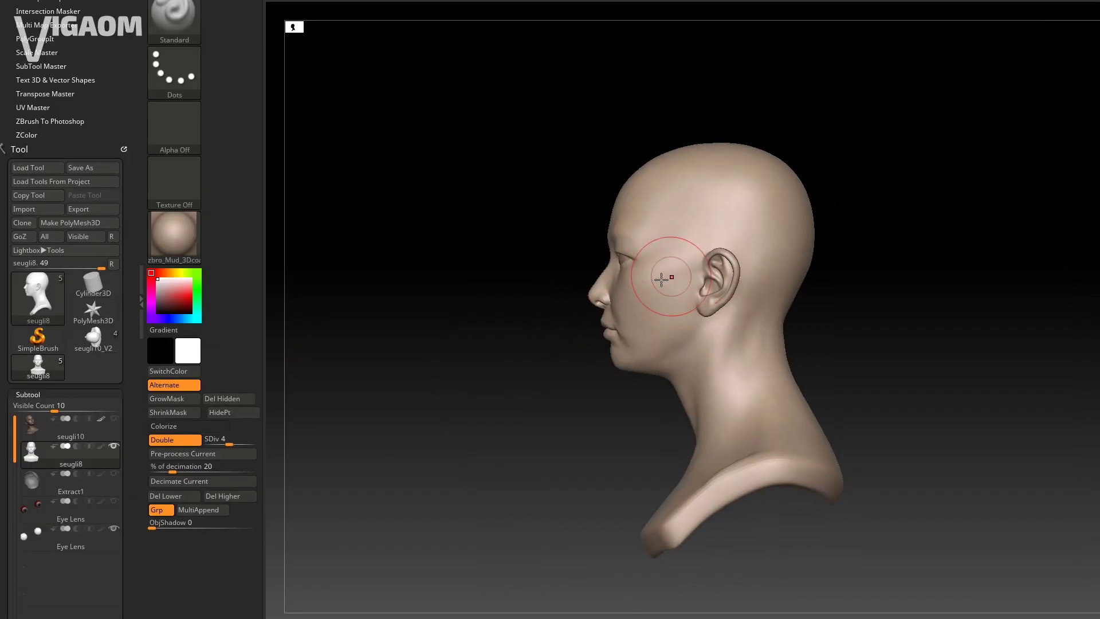
pyautogui.scroll(2, 665, 286)
pyautogui.click(93, 338)
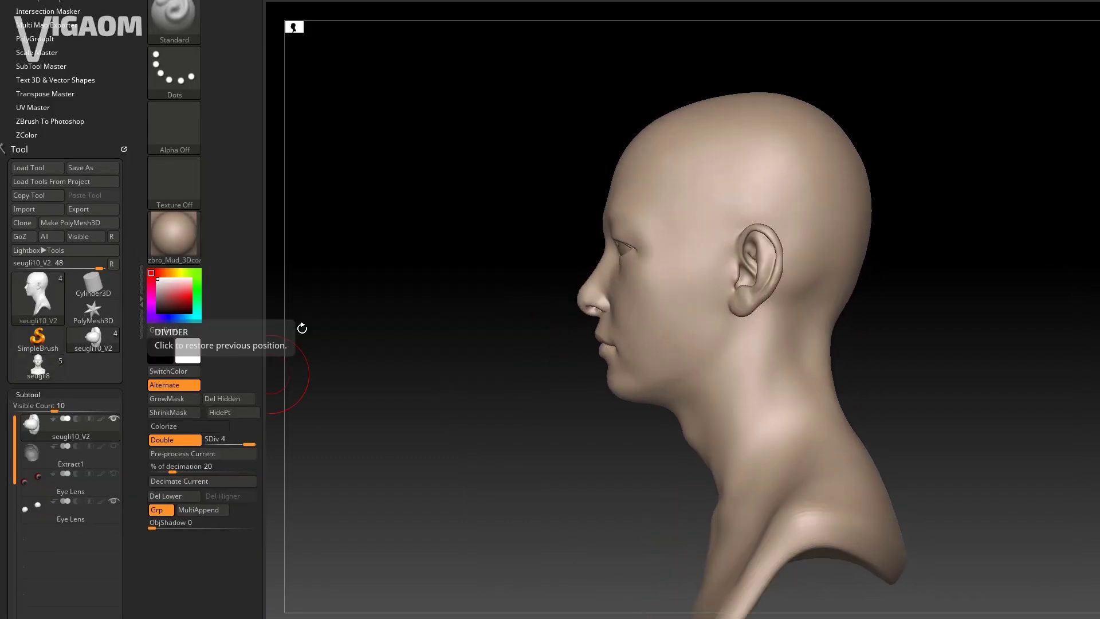
pyautogui.moveTo(687, 290); pyautogui.dragTo(764, 308, button='right')
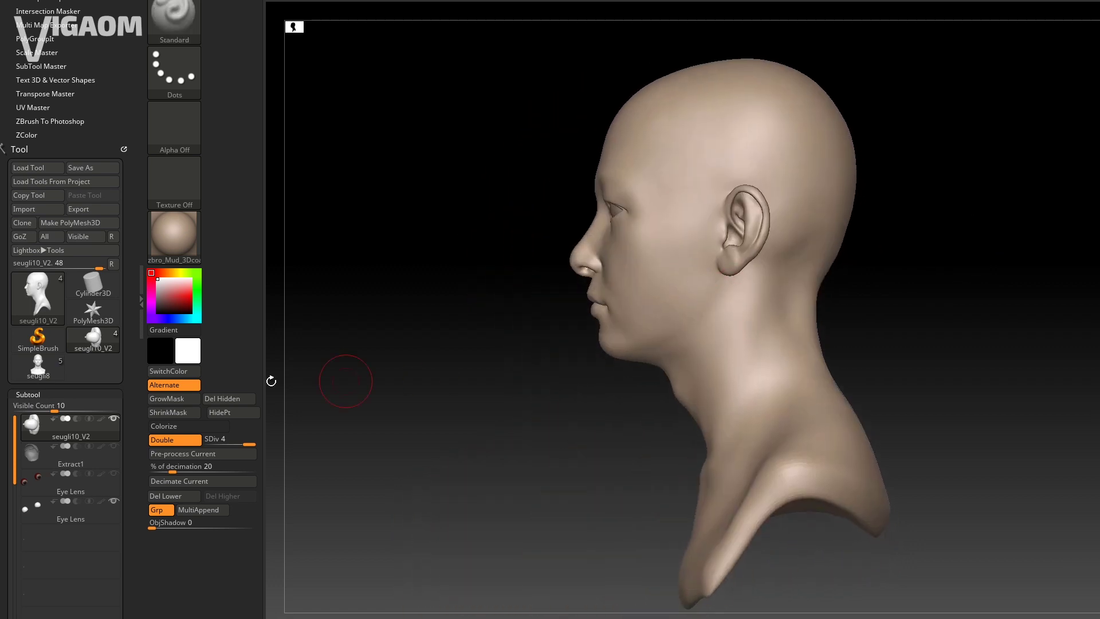
pyautogui.click(39, 367)
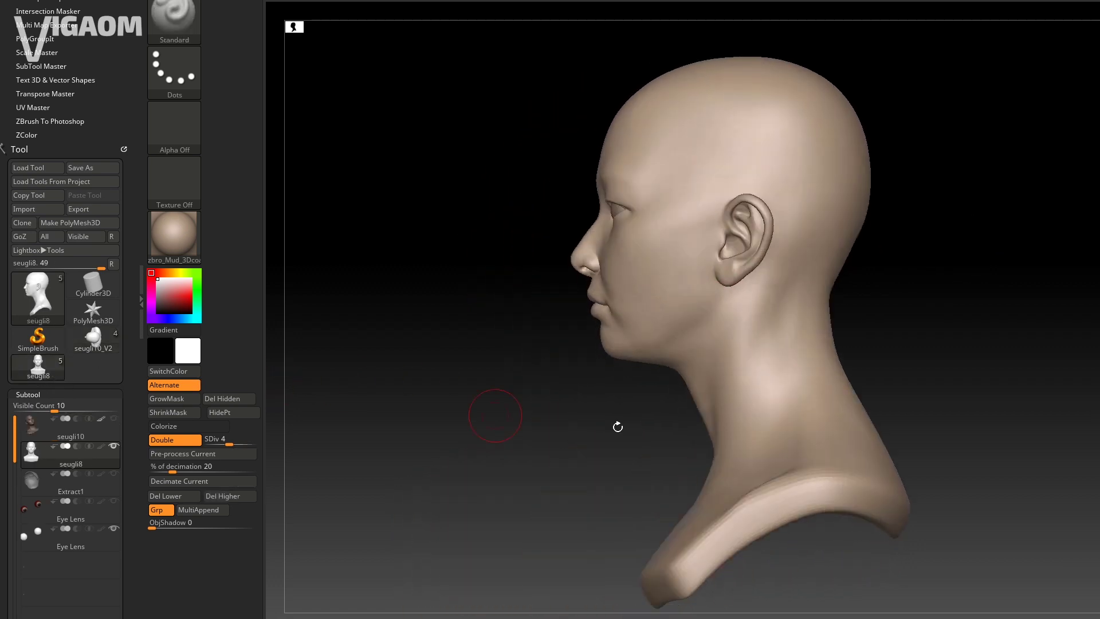
pyautogui.moveTo(660, 552)
pyautogui.keyDown('ctrl'); pyautogui.keyDown('shift'); pyautogui.mouseDown()
pyautogui.moveTo(745, 308)
pyautogui.moveTo(702, 565)
pyautogui.mouseUp(); pyautogui.keyUp('shift'); pyautogui.keyUp('ctrl')
pyautogui.moveTo(748, 442); pyautogui.dragTo(702, 444)
pyautogui.moveTo(735, 427); pyautogui.dragTo(746, 479)
pyautogui.click(93, 340)
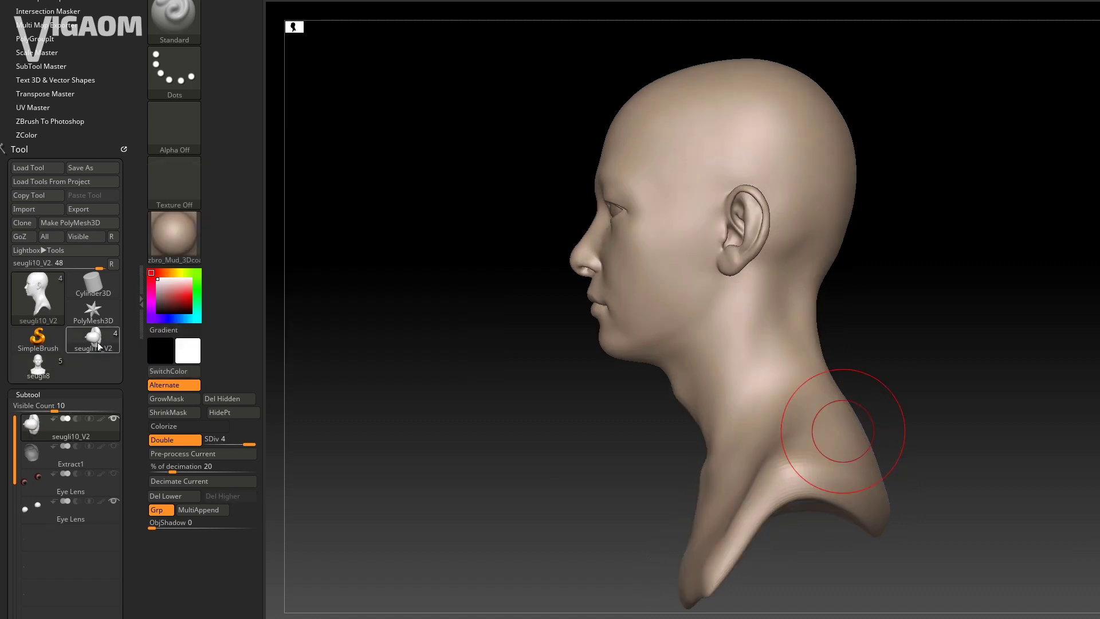
# Step: Lower seugli10_V2 to subdivision level 1, mask the head to adjust the neck and shoulders, and return to level 3
pyautogui.press('s')
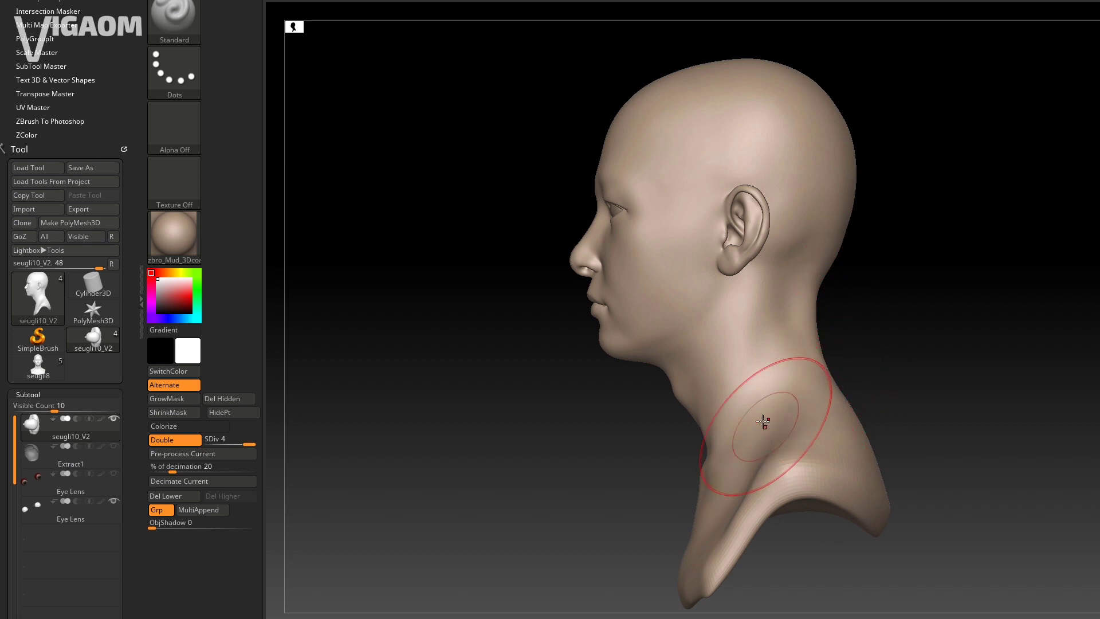
pyautogui.hotkey('shift', 'd')
pyautogui.hotkey('shift', 'd')
pyautogui.hotkey('shift', 'd')
pyautogui.press('w')
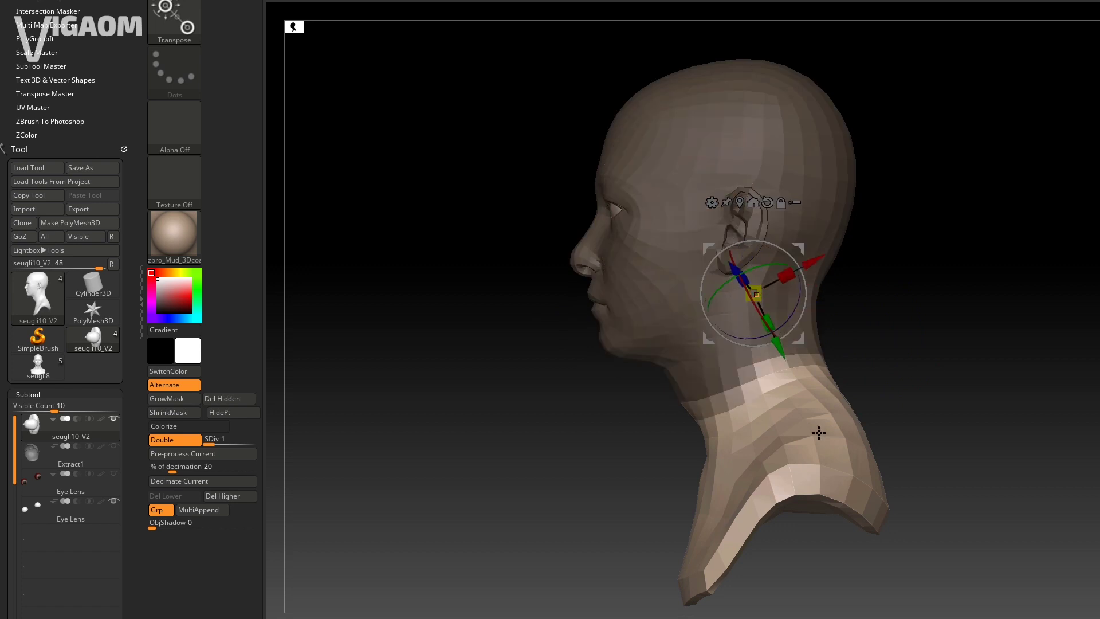
pyautogui.press('q')
pyautogui.press('d')
pyautogui.press('d')
# Step: Outline and hatch the eyebrow, outer upper-lid area and inner socket curve in three-quarter view, and clear the marks
pyautogui.moveTo(899, 334)
pyautogui.mouseDown()
pyautogui.moveTo(805, 320)
pyautogui.moveTo(874, 319)
pyautogui.moveTo(813, 334)
pyautogui.moveTo(825, 369)
pyautogui.moveTo(801, 317)
pyautogui.moveTo(817, 322)
pyautogui.moveTo(814, 363)
pyautogui.mouseUp()
pyautogui.click(476, 617)
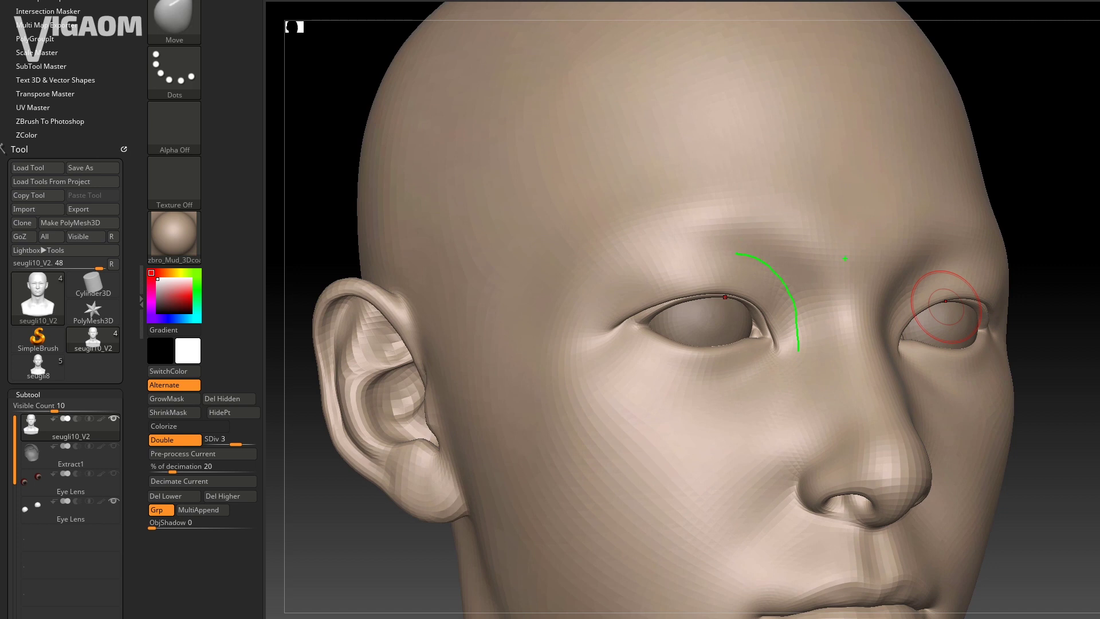
pyautogui.moveTo(827, 223)
pyautogui.mouseDown()
pyautogui.moveTo(749, 195)
pyautogui.moveTo(626, 249)
pyautogui.mouseUp()
pyautogui.moveTo(730, 193); pyautogui.dragTo(616, 248)
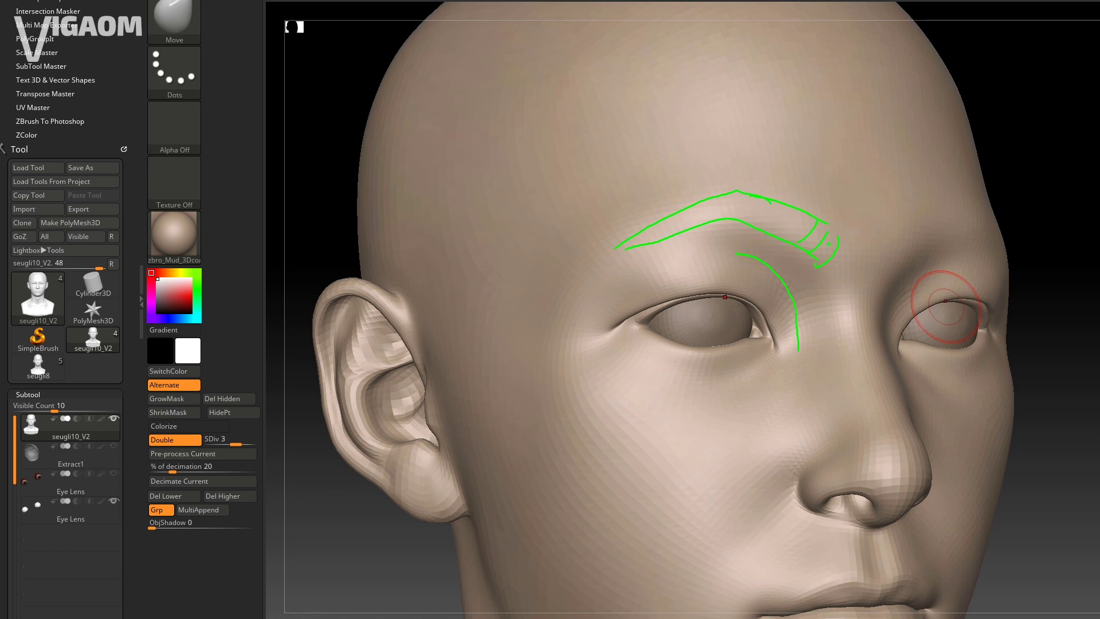
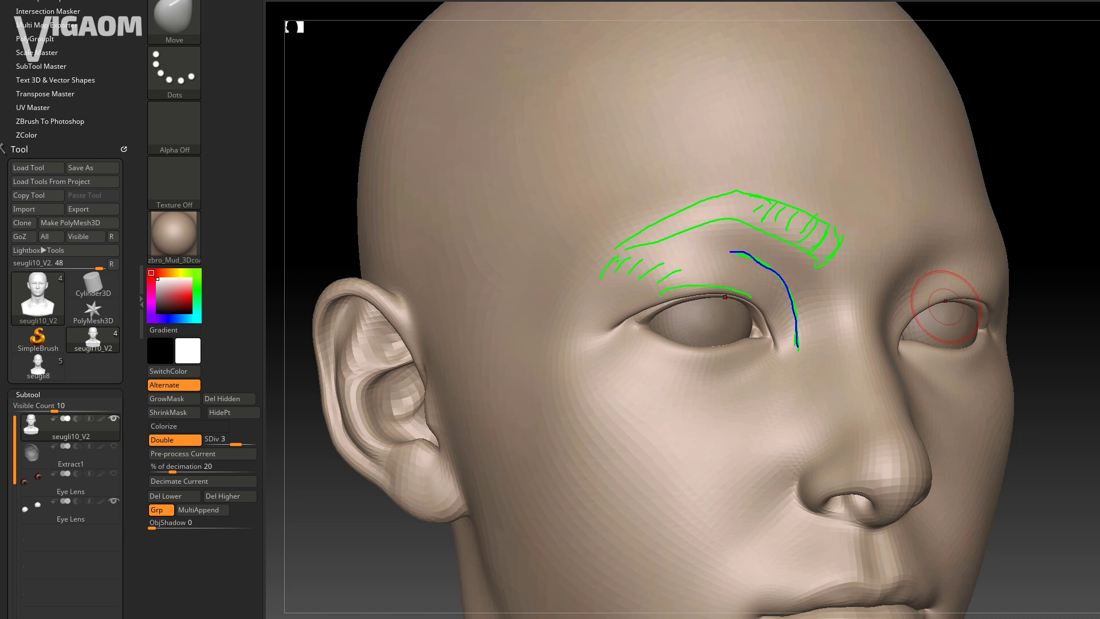
pyautogui.moveTo(638, 258)
pyautogui.mouseDown()
pyautogui.moveTo(687, 270)
pyautogui.moveTo(657, 266)
pyautogui.mouseUp()
pyautogui.moveTo(665, 265); pyautogui.dragTo(697, 281)
pyautogui.moveTo(614, 283)
pyautogui.mouseDown()
pyautogui.moveTo(594, 313)
pyautogui.moveTo(616, 308)
pyautogui.mouseUp()
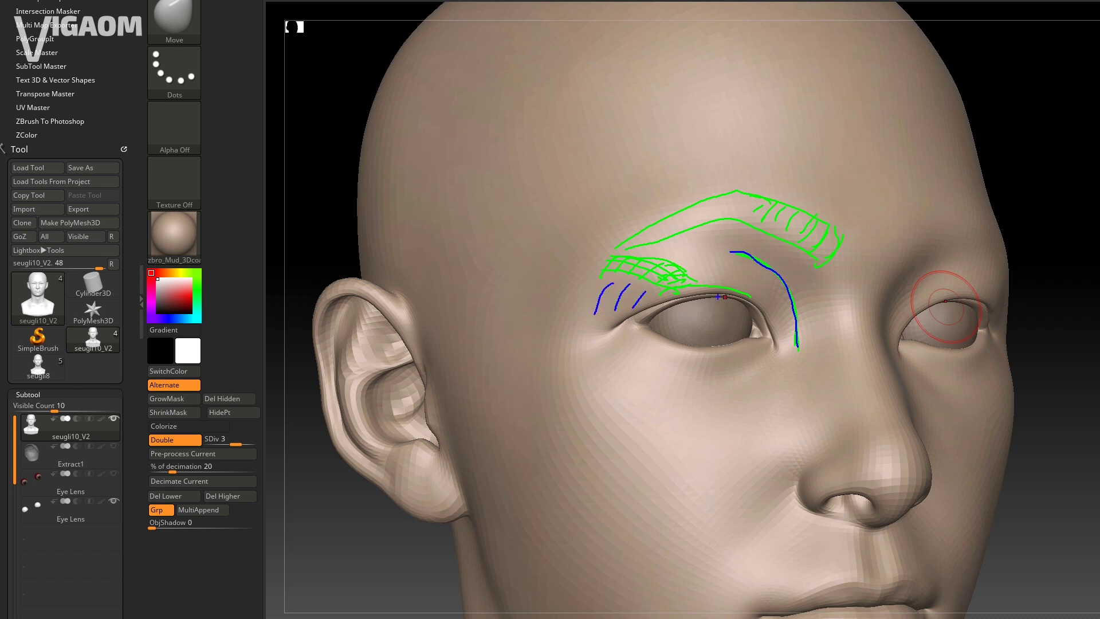
pyautogui.press('Escape')
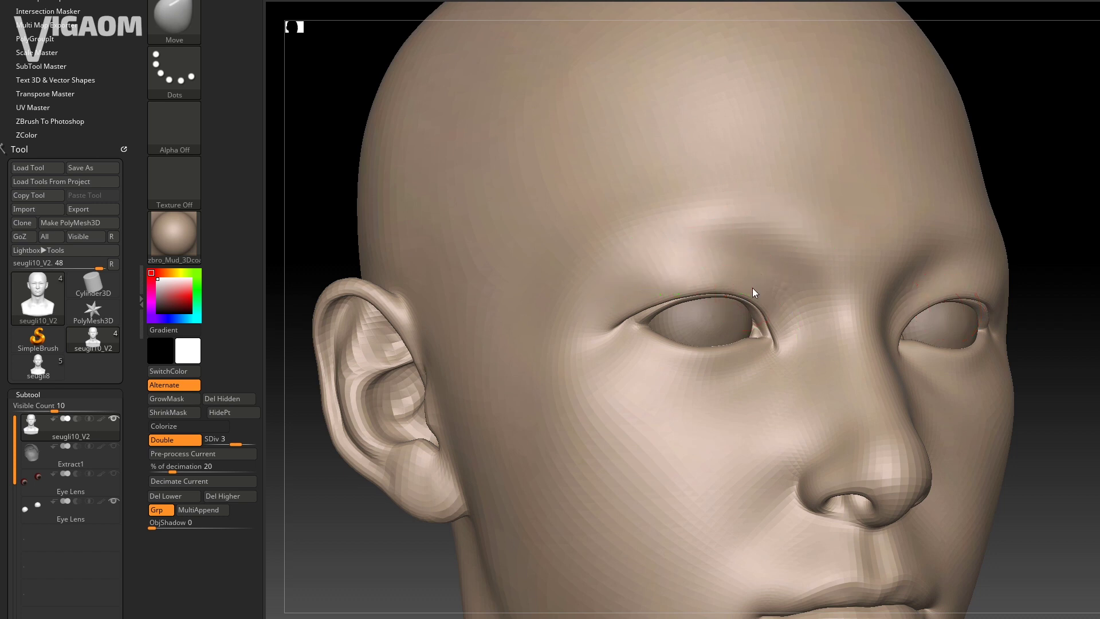
# Step: Resize the Standard brush to rework the brow and temple area, and smooth the side of the forehead
pyautogui.moveTo(739, 261)
pyautogui.mouseDown(button='right')
pyautogui.moveTo(739, 248)
pyautogui.moveTo(704, 256)
pyautogui.moveTo(688, 229)
pyautogui.moveTo(701, 219)
pyautogui.moveTo(705, 285)
pyautogui.moveTo(680, 275)
pyautogui.moveTo(678, 253)
pyautogui.moveTo(646, 284)
pyautogui.moveTo(626, 253)
pyautogui.moveTo(665, 191)
pyautogui.moveTo(686, 295)
pyautogui.moveTo(721, 259)
pyautogui.mouseUp(button='right')
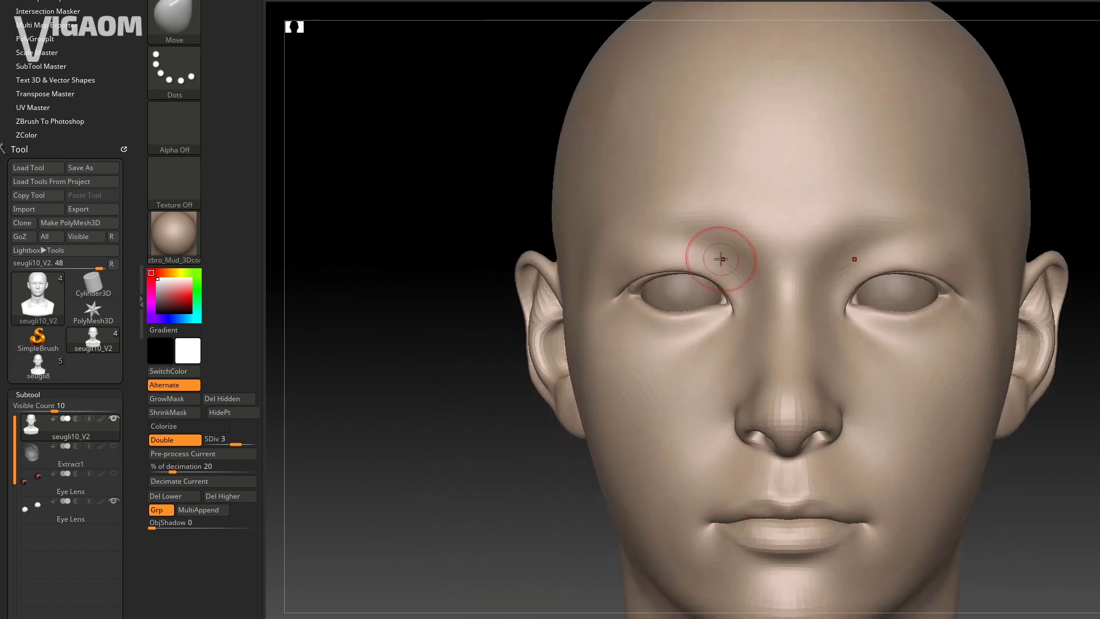
pyautogui.keyDown('ctrl'); pyautogui.moveTo(803, 372); pyautogui.dragTo(765, 326, button='right'); pyautogui.keyUp('ctrl')
pyautogui.press('s')
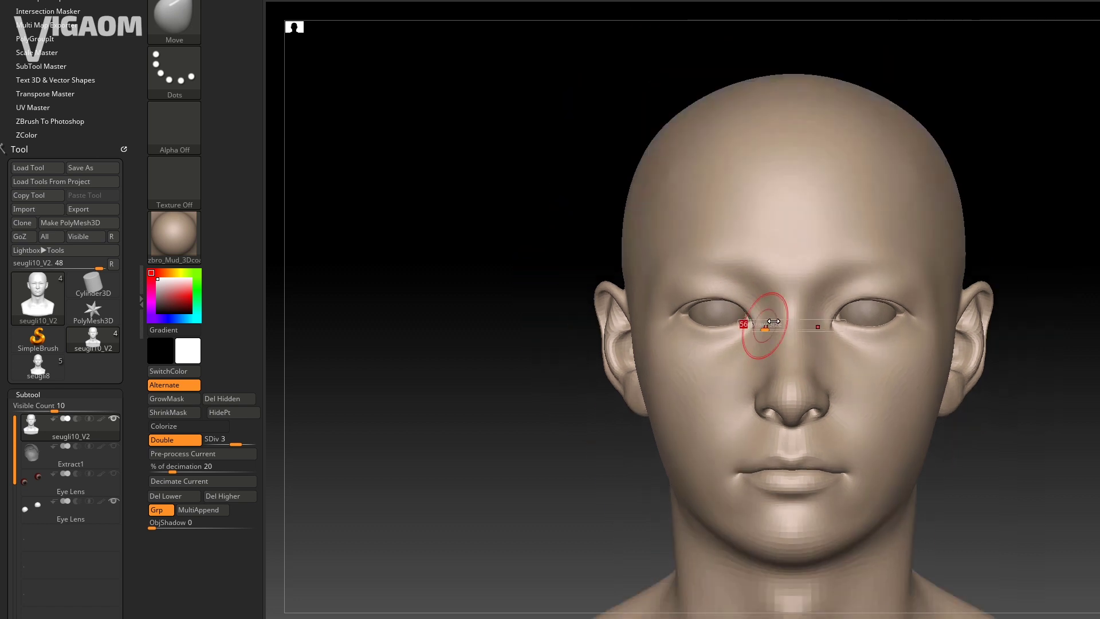
pyautogui.moveTo(743, 285)
pyautogui.keyDown('alt'); pyautogui.mouseDown(button='right')
pyautogui.moveTo(739, 326)
pyautogui.moveTo(762, 318)
pyautogui.moveTo(758, 341)
pyautogui.moveTo(801, 310)
pyautogui.moveTo(785, 291)
pyautogui.moveTo(818, 317)
pyautogui.moveTo(823, 346)
pyautogui.moveTo(776, 337)
pyautogui.moveTo(716, 290)
pyautogui.moveTo(733, 320)
pyautogui.mouseUp(button='right'); pyautogui.keyUp('alt')
pyautogui.press('b')
pyautogui.press('s')
pyautogui.press('t')
pyautogui.press('s')
pyautogui.press('s')
pyautogui.moveTo(733, 319); pyautogui.dragTo(746, 321)
pyautogui.moveTo(746, 321)
pyautogui.mouseDown(button='right')
pyautogui.moveTo(695, 351)
pyautogui.moveTo(675, 380)
pyautogui.mouseUp(button='right')
pyautogui.press('s')
pyautogui.moveTo(676, 381); pyautogui.dragTo(667, 382)
pyautogui.moveTo(661, 401)
pyautogui.mouseDown()
pyautogui.moveTo(614, 293)
pyautogui.moveTo(514, 243)
pyautogui.mouseUp()
pyautogui.moveTo(582, 314); pyautogui.dragTo(608, 252, button='right')
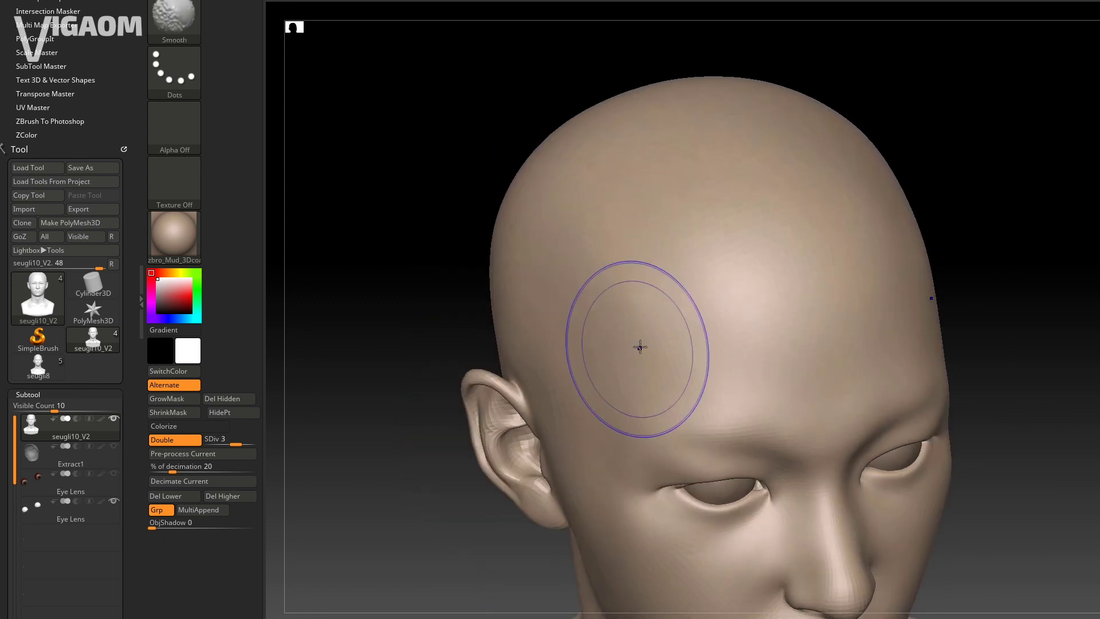
pyautogui.moveTo(634, 346); pyautogui.dragTo(638, 361, button='right')
pyautogui.moveTo(638, 361); pyautogui.dragTo(607, 391)
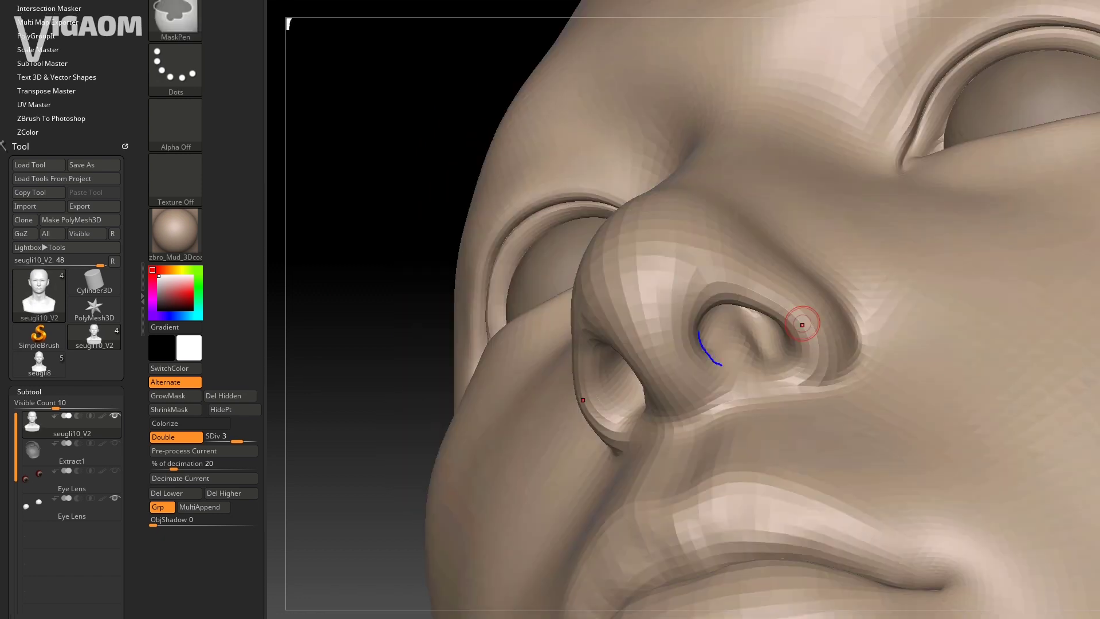
# Step: Trace the nostril opening and its rim curling inward in an underside view, and clear the marks
pyautogui.moveTo(745, 301)
pyautogui.mouseDown()
pyautogui.moveTo(792, 352)
pyautogui.moveTo(725, 368)
pyautogui.moveTo(691, 319)
pyautogui.moveTo(774, 314)
pyautogui.moveTo(719, 352)
pyautogui.moveTo(716, 289)
pyautogui.moveTo(771, 375)
pyautogui.moveTo(713, 283)
pyautogui.mouseUp()
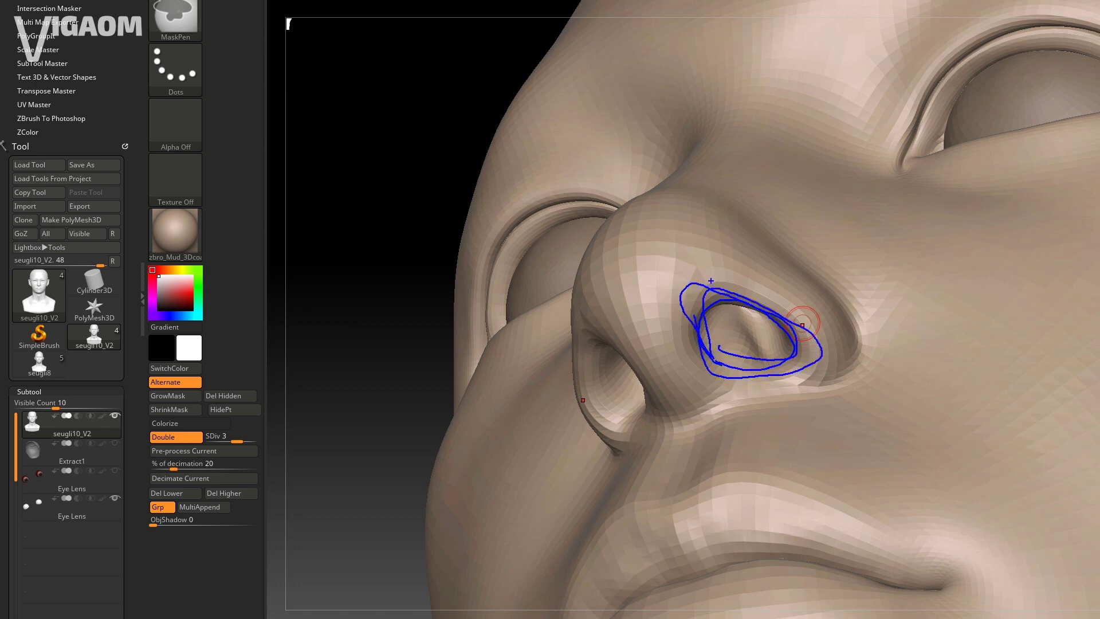
pyautogui.press('Escape')
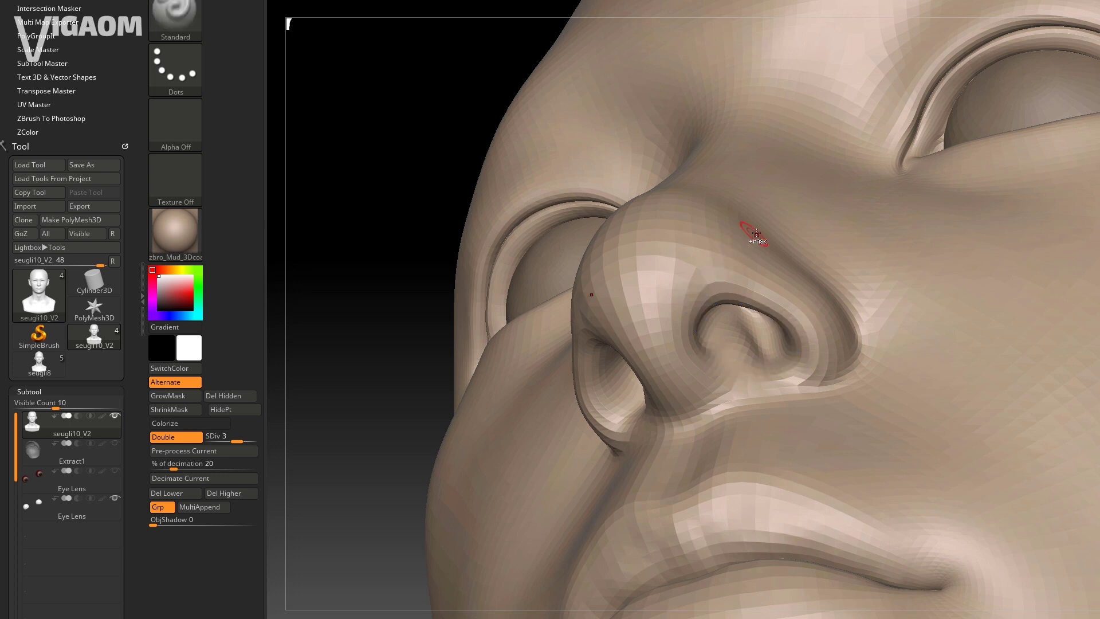
pyautogui.hotkey('ctrl', '2')
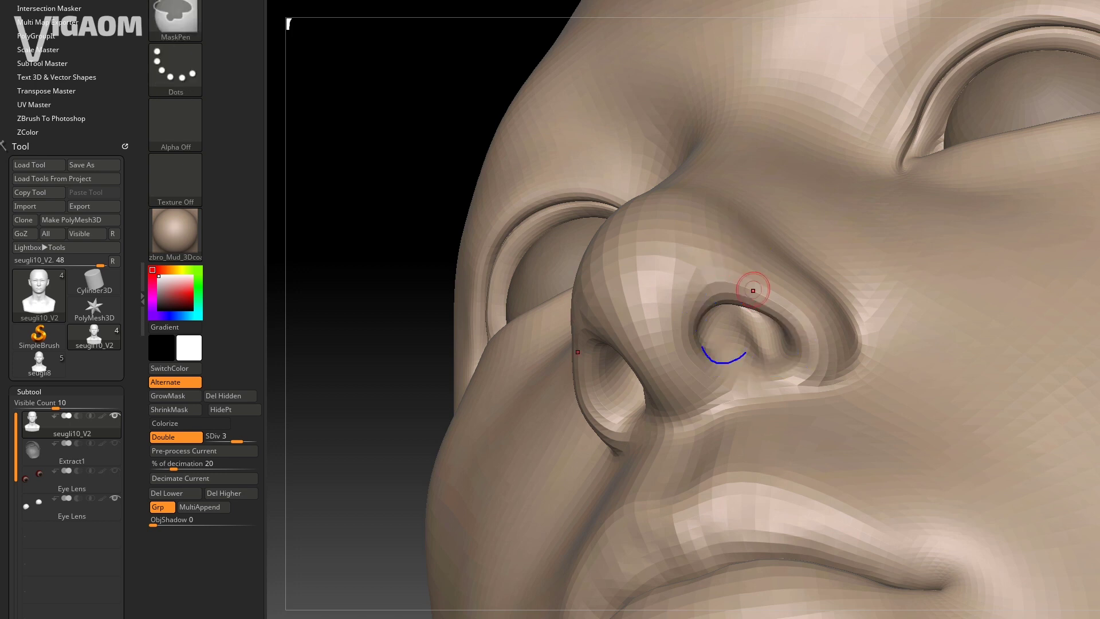
pyautogui.moveTo(779, 297); pyautogui.dragTo(817, 344)
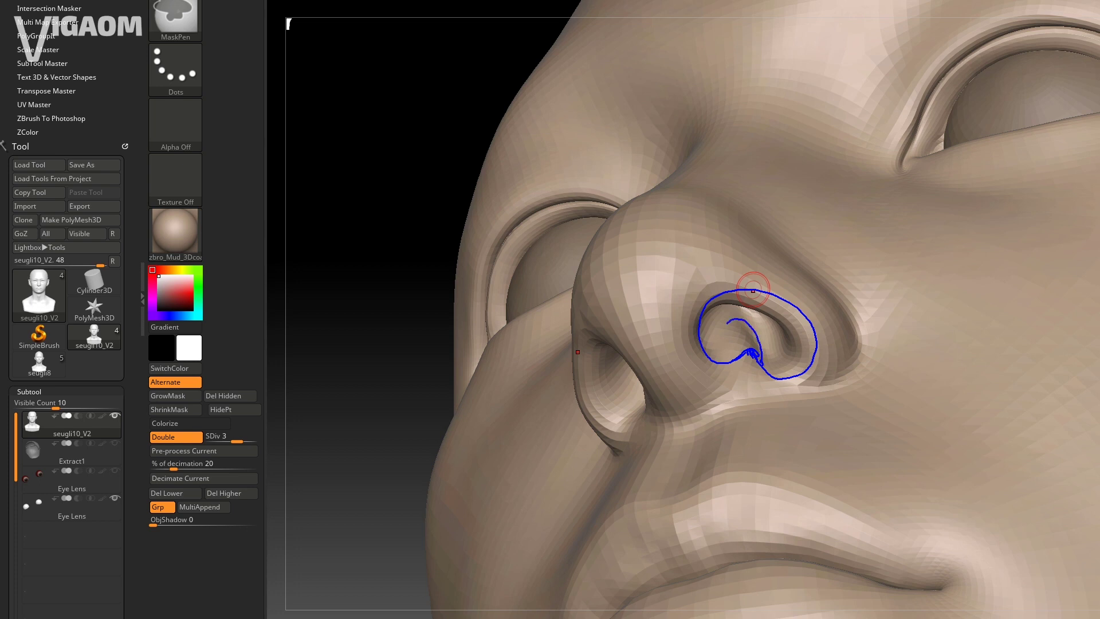
pyautogui.moveTo(743, 325); pyautogui.dragTo(755, 334)
pyautogui.press('Escape')
# Step: Switch to the seugli8 bust, mark the ear's lobe and inner folds, and return to seugli10_V2
pyautogui.moveTo(774, 362)
pyautogui.mouseDown(button='right')
pyautogui.moveTo(825, 391)
pyautogui.moveTo(905, 487)
pyautogui.moveTo(784, 353)
pyautogui.moveTo(802, 367)
pyautogui.moveTo(749, 325)
pyautogui.moveTo(789, 375)
pyautogui.moveTo(704, 381)
pyautogui.moveTo(530, 506)
pyautogui.mouseUp(button='right')
pyautogui.moveTo(564, 448); pyautogui.dragTo(263, 412, button='right')
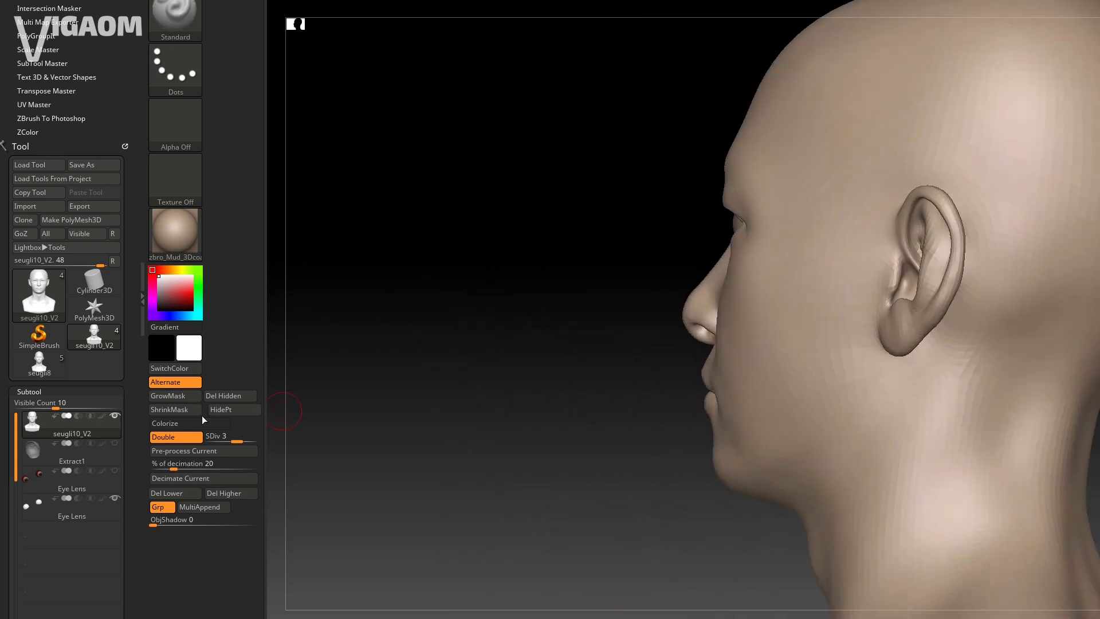
pyautogui.click(39, 363)
pyautogui.moveTo(545, 312); pyautogui.dragTo(758, 290, button='right')
pyautogui.moveTo(850, 282); pyautogui.dragTo(908, 245, button='right')
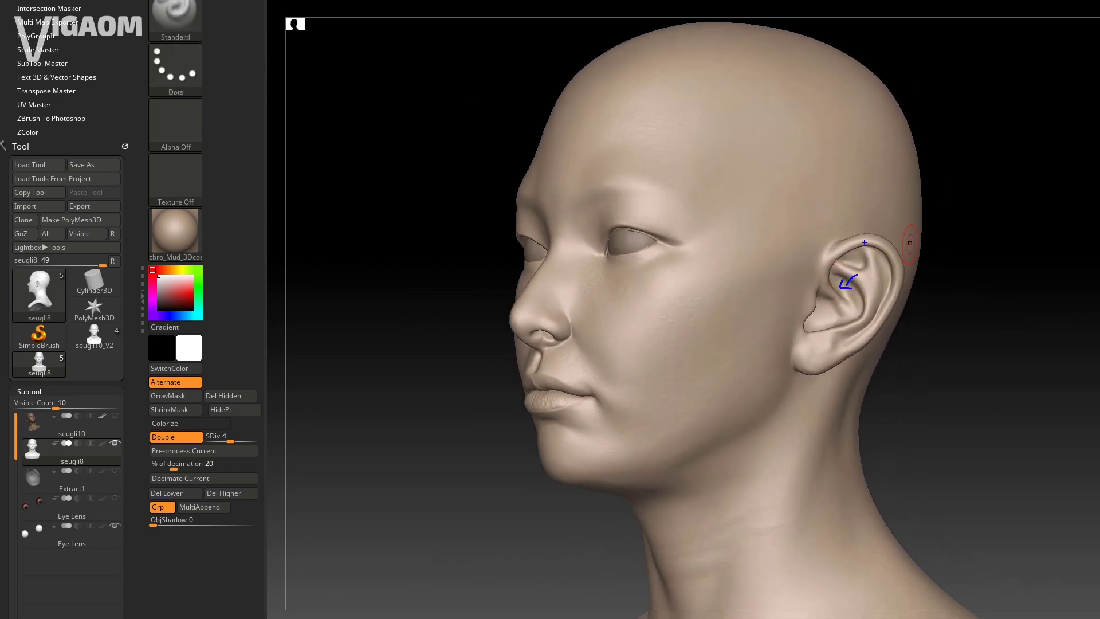
pyautogui.moveTo(813, 376); pyautogui.dragTo(822, 355)
pyautogui.moveTo(813, 361); pyautogui.dragTo(831, 363)
pyautogui.moveTo(828, 319)
pyautogui.mouseDown()
pyautogui.moveTo(864, 299)
pyautogui.moveTo(843, 280)
pyautogui.mouseUp()
pyautogui.click(94, 335)
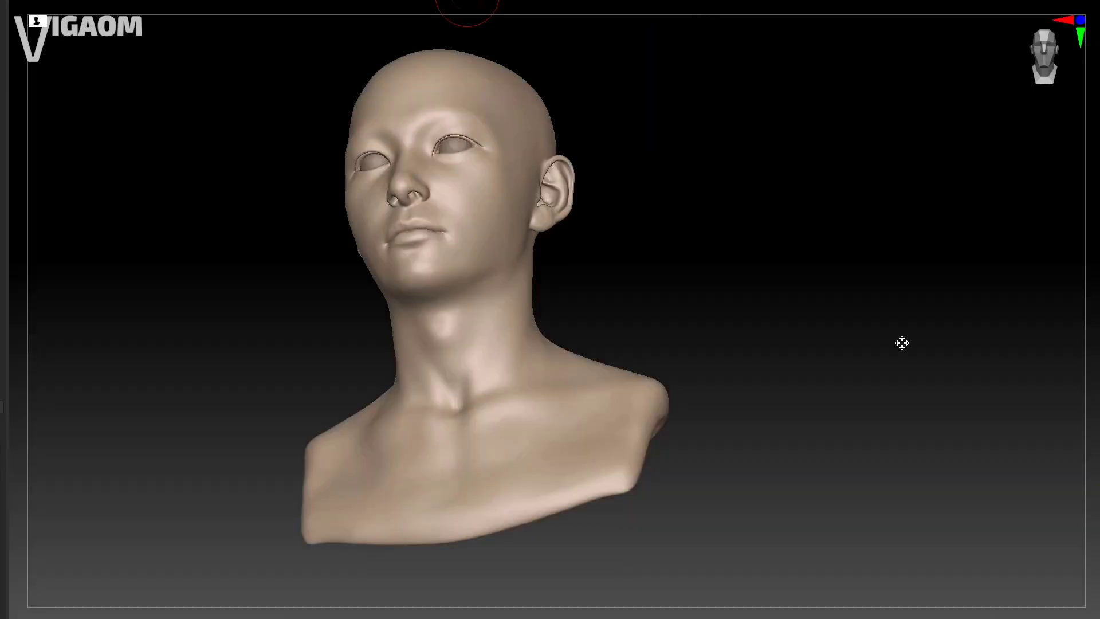
# Step: Draw the jawline and hatch the plane beneath it in a low three-quarter view, and clear the marks
pyautogui.moveTo(660, 284); pyautogui.dragTo(17, 325)
pyautogui.moveTo(608, 370); pyautogui.dragTo(554, 304, button='right')
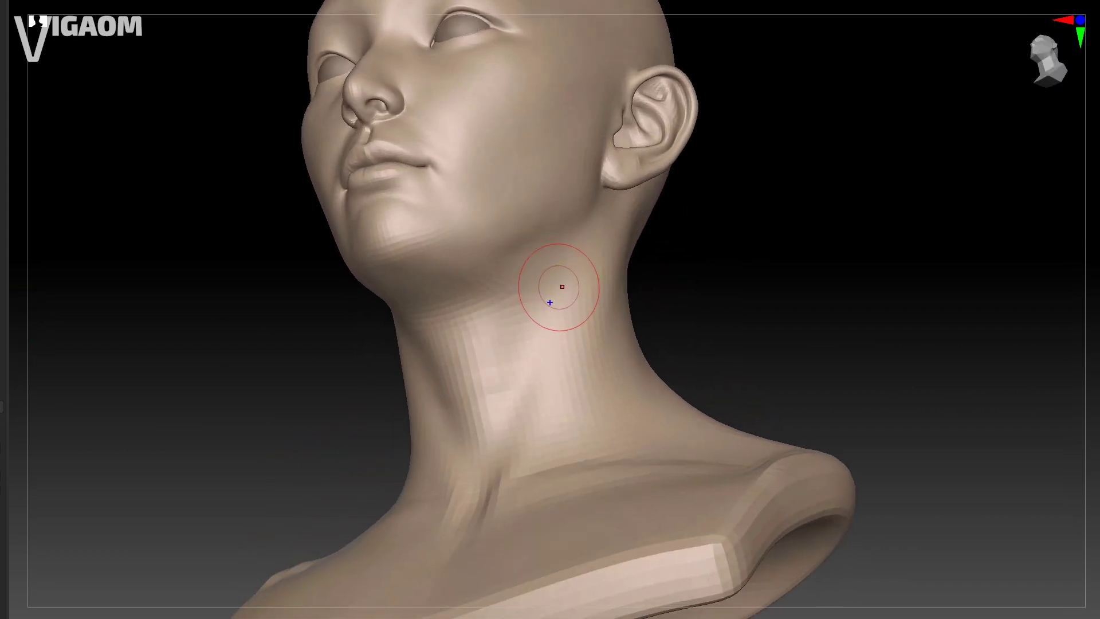
pyautogui.moveTo(531, 225); pyautogui.dragTo(441, 247)
pyautogui.moveTo(583, 249); pyautogui.dragTo(540, 333)
pyautogui.moveTo(462, 280); pyautogui.dragTo(538, 298)
pyautogui.moveTo(444, 263); pyautogui.dragTo(499, 295)
pyautogui.moveTo(477, 242); pyautogui.dragTo(543, 261)
pyautogui.moveTo(468, 262)
pyautogui.mouseDown()
pyautogui.moveTo(490, 255)
pyautogui.moveTo(542, 275)
pyautogui.mouseUp()
pyautogui.press('Escape')
# Step: Outline the wedge between the jaw edge and upper neck on the smoother bust, hatch it, and clear the marks
pyautogui.click(2, 366)
pyautogui.keyDown('alt'); pyautogui.moveTo(621, 292); pyautogui.dragTo(625, 290); pyautogui.keyUp('alt')
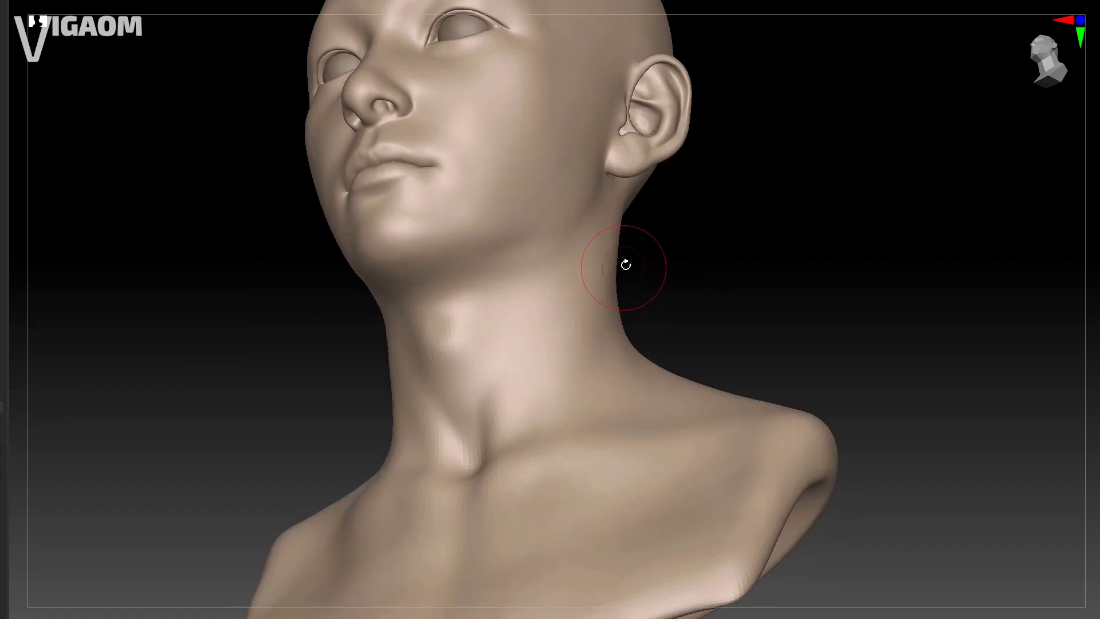
pyautogui.moveTo(582, 217); pyautogui.dragTo(482, 248)
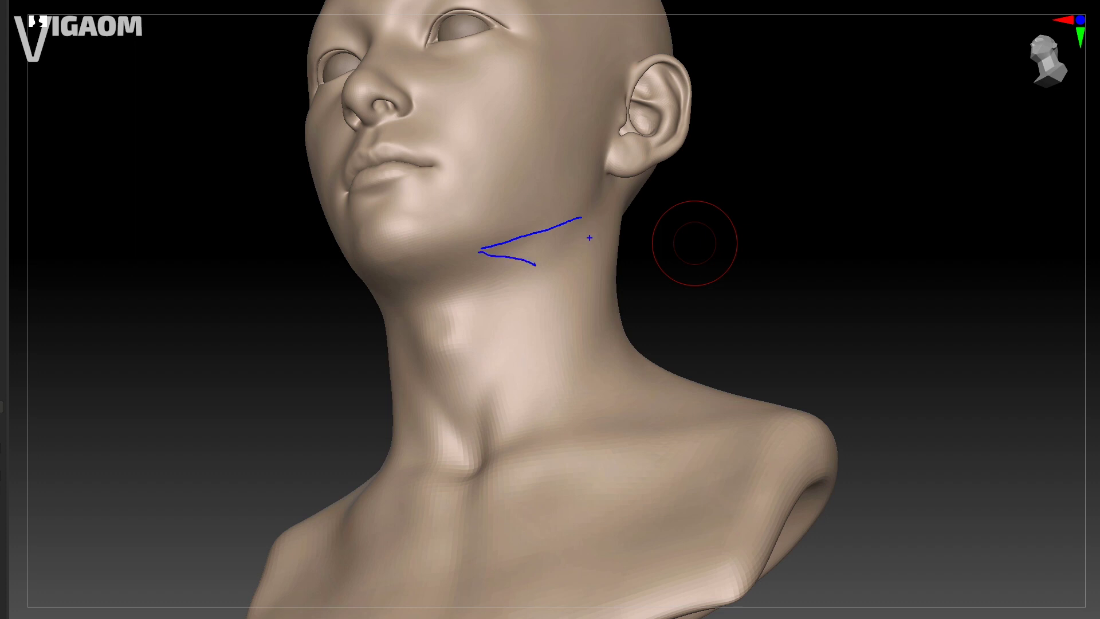
pyautogui.moveTo(614, 236)
pyautogui.mouseDown()
pyautogui.moveTo(565, 365)
pyautogui.moveTo(541, 291)
pyautogui.mouseUp()
pyautogui.moveTo(580, 225)
pyautogui.mouseDown()
pyautogui.moveTo(559, 269)
pyautogui.moveTo(486, 261)
pyautogui.moveTo(502, 257)
pyautogui.mouseUp()
pyautogui.moveTo(514, 244); pyautogui.dragTo(510, 259)
pyautogui.moveTo(522, 242); pyautogui.dragTo(518, 262)
pyautogui.moveTo(532, 239)
pyautogui.mouseDown()
pyautogui.moveTo(526, 263)
pyautogui.moveTo(536, 261)
pyautogui.mouseUp()
pyautogui.moveTo(555, 229); pyautogui.dragTo(546, 264)
pyautogui.press('Escape')
# Step: Resize the brush and sculpt the transition from the underside of the jaw to the side of the neck
pyautogui.moveTo(687, 262)
pyautogui.mouseDown(button='right')
pyautogui.moveTo(663, 296)
pyautogui.moveTo(642, 300)
pyautogui.mouseUp(button='right')
pyautogui.moveTo(561, 287)
pyautogui.mouseDown(button='right')
pyautogui.moveTo(596, 273)
pyautogui.moveTo(598, 255)
pyautogui.mouseUp(button='right')
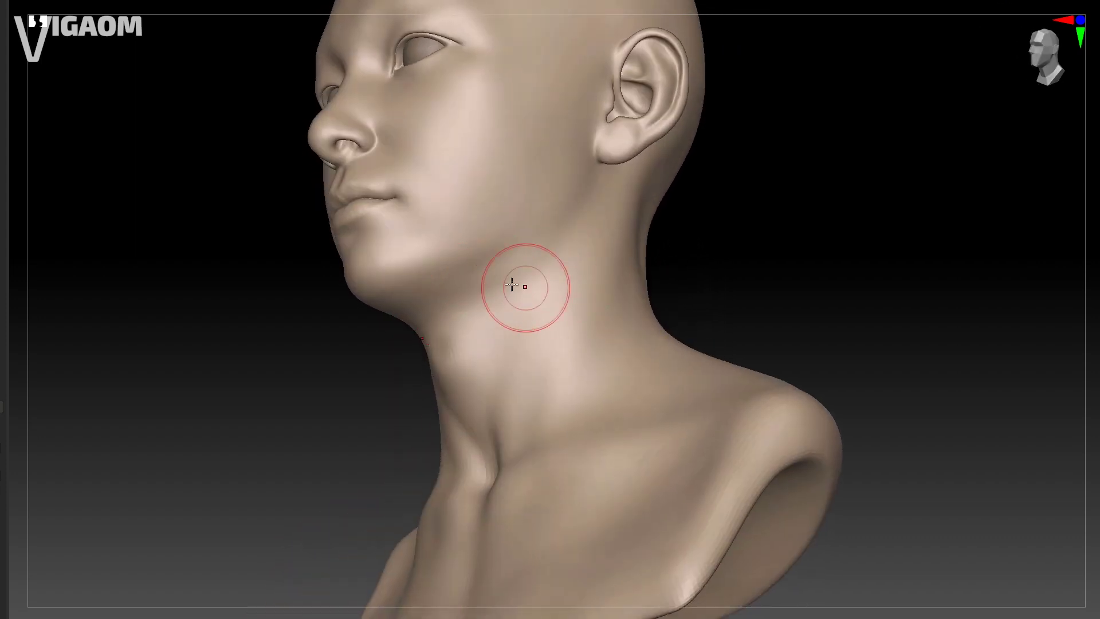
pyautogui.moveTo(508, 313)
pyautogui.mouseDown(button='right')
pyautogui.moveTo(499, 282)
pyautogui.moveTo(545, 295)
pyautogui.moveTo(560, 246)
pyautogui.mouseUp(button='right')
pyautogui.moveTo(528, 278)
pyautogui.mouseDown(button='right')
pyautogui.moveTo(520, 263)
pyautogui.moveTo(560, 228)
pyautogui.mouseUp(button='right')
pyautogui.moveTo(528, 271)
pyautogui.keyDown('alt'); pyautogui.mouseDown()
pyautogui.moveTo(449, 303)
pyautogui.moveTo(510, 278)
pyautogui.mouseUp(); pyautogui.keyUp('alt')
pyautogui.moveTo(575, 275)
pyautogui.mouseDown(button='right')
pyautogui.moveTo(613, 248)
pyautogui.moveTo(562, 252)
pyautogui.moveTo(533, 285)
pyautogui.mouseUp(button='right')
pyautogui.press('s')
pyautogui.moveTo(502, 288); pyautogui.dragTo(506, 289)
pyautogui.moveTo(476, 284); pyautogui.dragTo(516, 287)
pyautogui.moveTo(575, 268); pyautogui.dragTo(535, 265, button='right')
pyautogui.moveTo(478, 280); pyautogui.dragTo(526, 271)
# Step: Draw the neck's side contours and both shoulder slopes over the bust in front view
pyautogui.moveTo(526, 272)
pyautogui.mouseDown(button='right')
pyautogui.moveTo(496, 263)
pyautogui.moveTo(514, 287)
pyautogui.moveTo(636, 326)
pyautogui.mouseUp(button='right')
pyautogui.moveTo(398, 254); pyautogui.dragTo(412, 369)
pyautogui.moveTo(413, 311); pyautogui.dragTo(331, 359)
pyautogui.moveTo(569, 310); pyautogui.dragTo(682, 377)
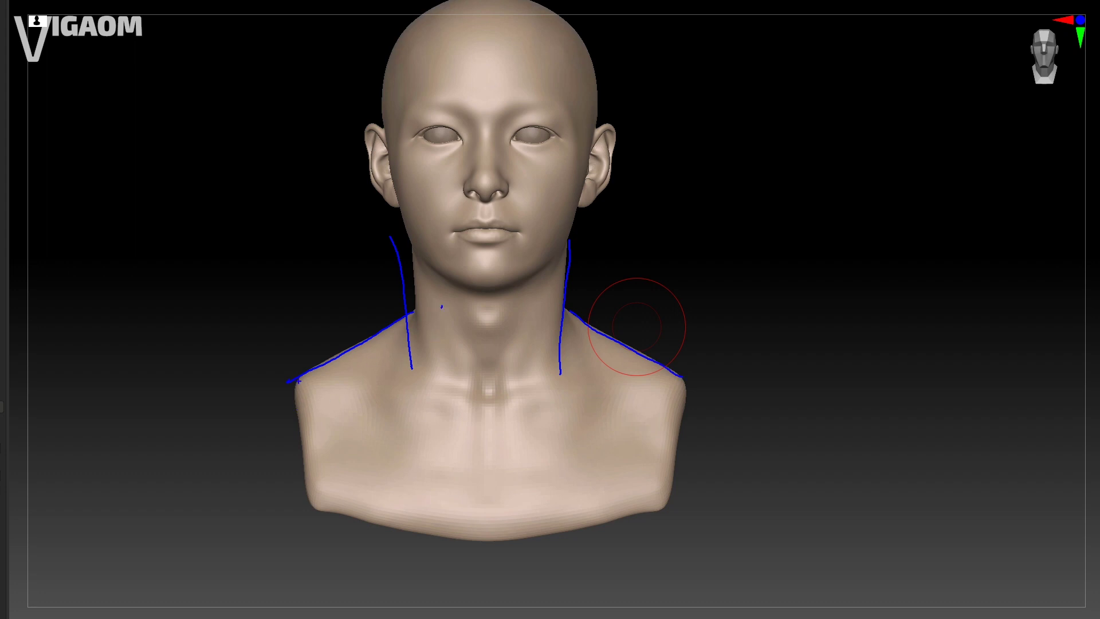
# Step: Add strokes radiating from the neck base, join them with an arc across the upper chest, and clear the marks
pyautogui.moveTo(416, 337); pyautogui.dragTo(337, 384)
pyautogui.moveTo(425, 367); pyautogui.dragTo(394, 417)
pyautogui.moveTo(463, 371); pyautogui.dragTo(455, 443)
pyautogui.moveTo(517, 373)
pyautogui.mouseDown()
pyautogui.moveTo(524, 438)
pyautogui.moveTo(572, 424)
pyautogui.mouseUp()
pyautogui.moveTo(550, 343); pyautogui.dragTo(600, 403)
pyautogui.moveTo(567, 331); pyautogui.dragTo(640, 387)
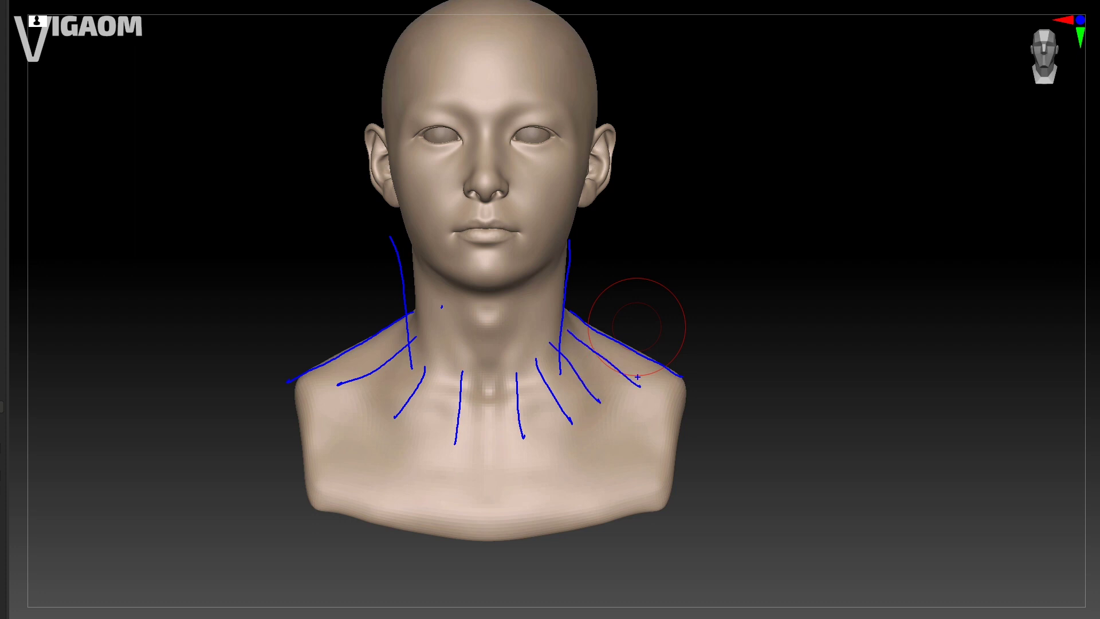
pyautogui.moveTo(356, 346)
pyautogui.mouseDown()
pyautogui.moveTo(440, 433)
pyautogui.moveTo(627, 329)
pyautogui.mouseUp()
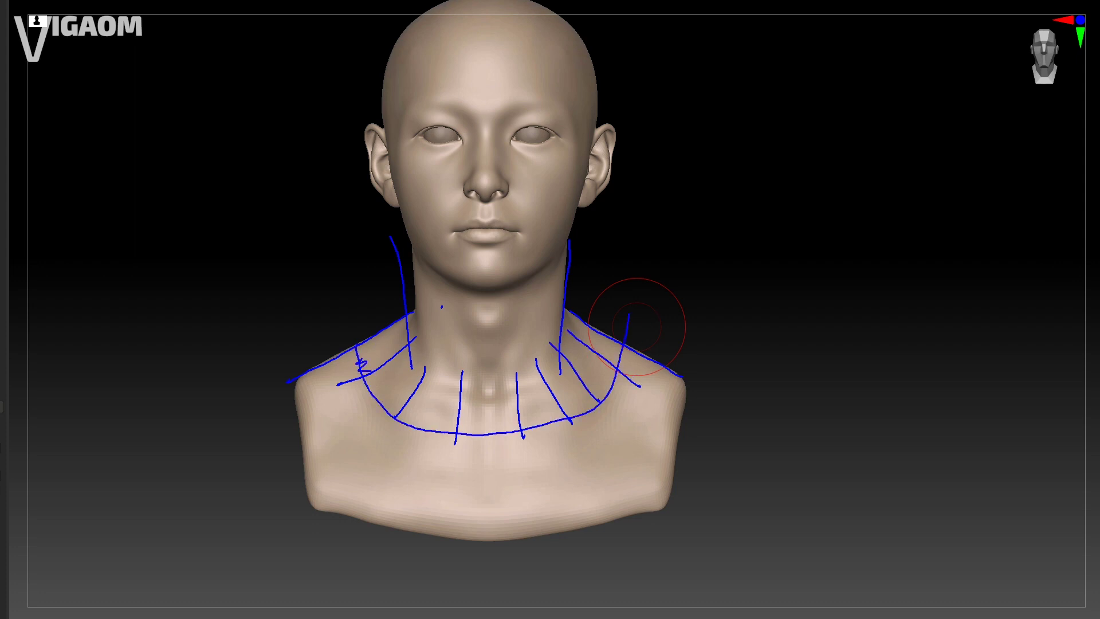
pyautogui.press('Escape')
# Step: Outline the bust's cut edges, sketch the missing shoulders, arms and torso around it, and clear the marks
pyautogui.keyDown('alt'); pyautogui.moveTo(729, 361); pyautogui.dragTo(707, 319); pyautogui.keyUp('alt')
pyautogui.hotkey('ctrl', '2')
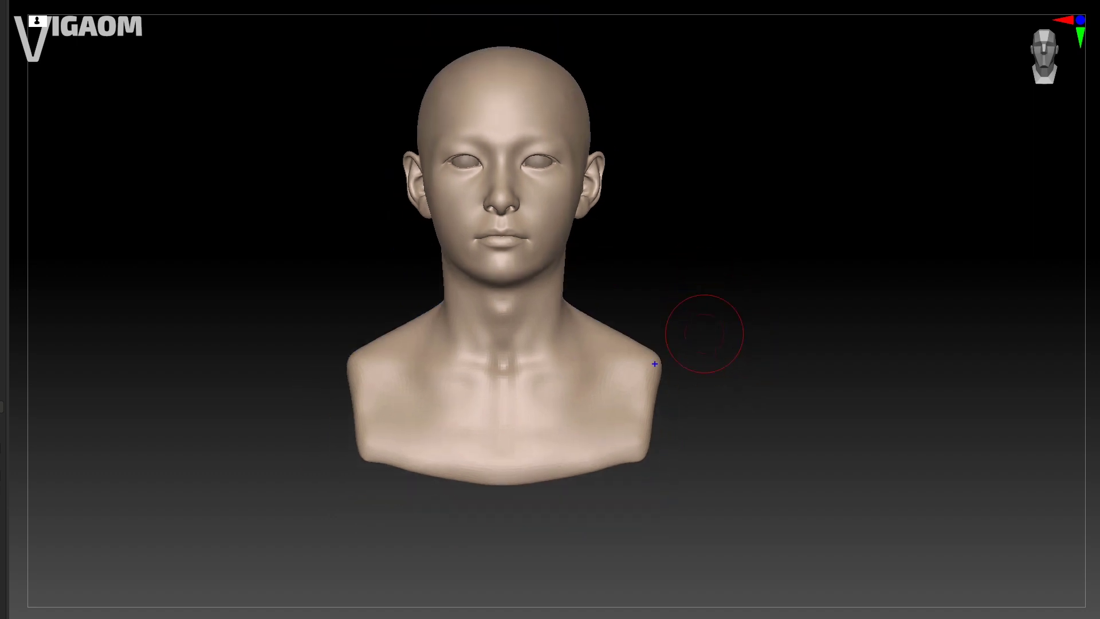
pyautogui.moveTo(349, 354)
pyautogui.mouseDown()
pyautogui.moveTo(357, 441)
pyautogui.moveTo(427, 465)
pyautogui.moveTo(576, 471)
pyautogui.moveTo(645, 391)
pyautogui.moveTo(654, 344)
pyautogui.mouseUp()
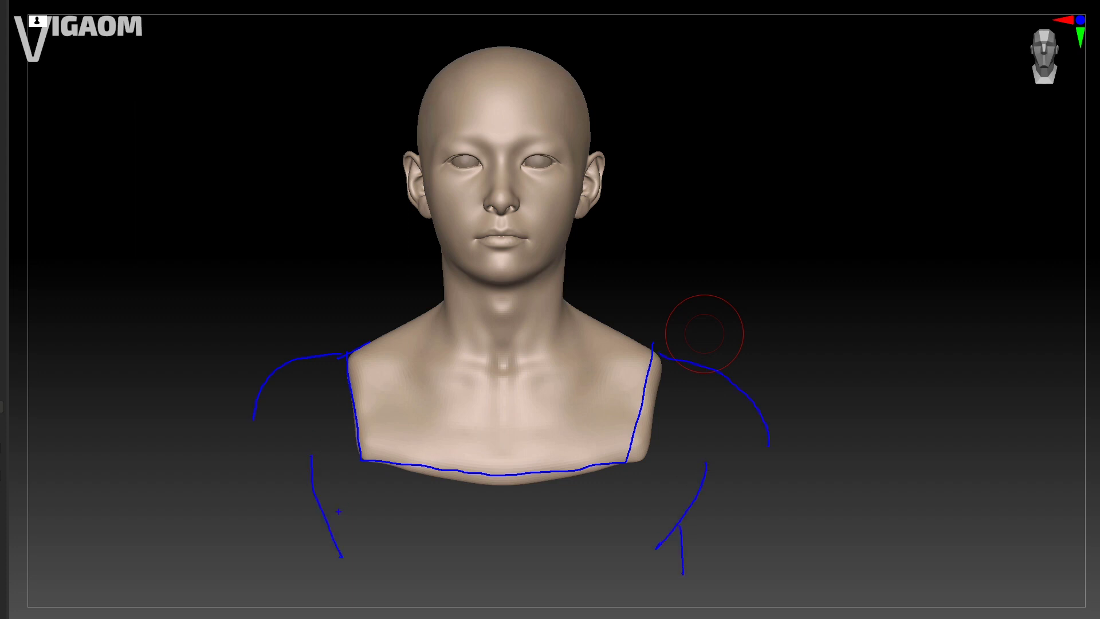
pyautogui.moveTo(331, 586); pyautogui.dragTo(608, 590)
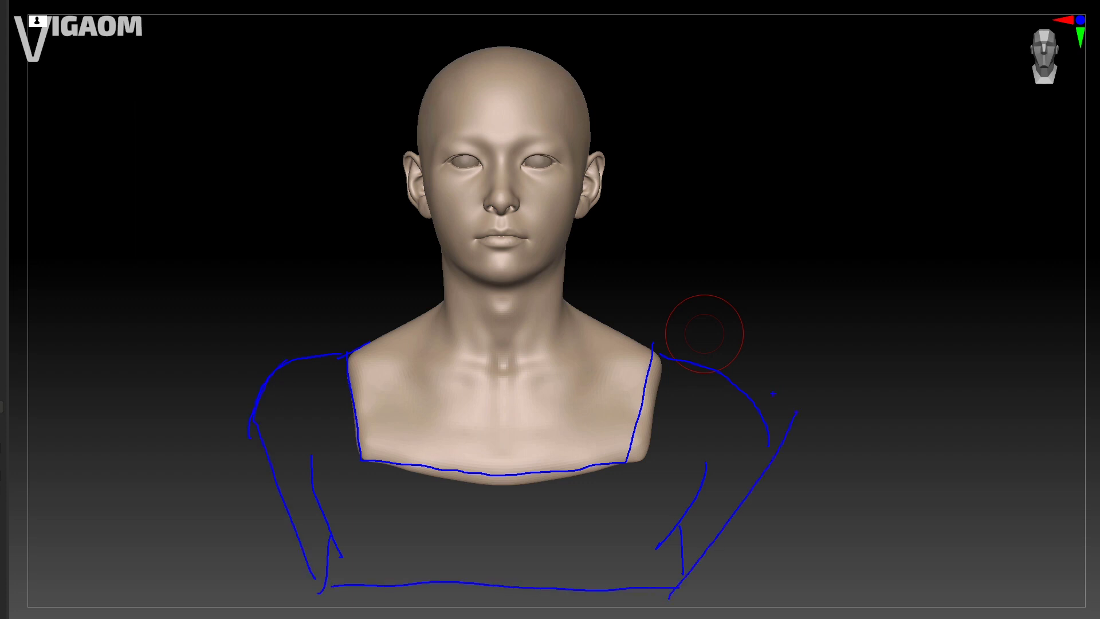
pyautogui.moveTo(344, 327)
pyautogui.mouseDown()
pyautogui.moveTo(500, 484)
pyautogui.moveTo(705, 274)
pyautogui.mouseUp()
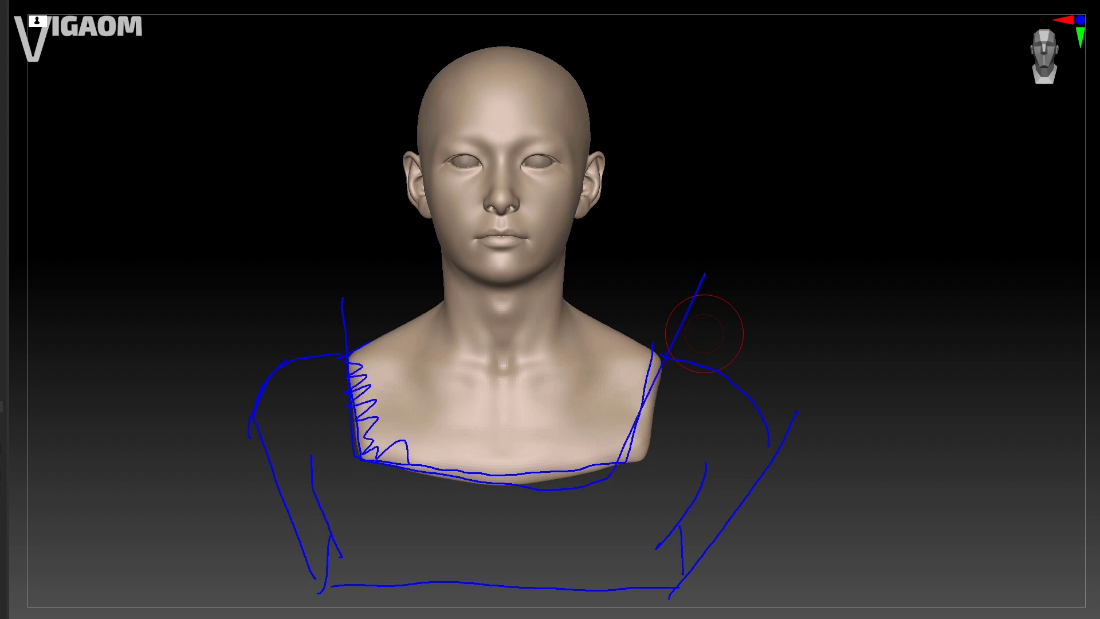
pyautogui.press('Escape')
# Step: Draw a rounded cut line from shoulder to shoulder across the upper chest in front view
pyautogui.moveTo(776, 329)
pyautogui.mouseDown()
pyautogui.moveTo(675, 358)
pyautogui.moveTo(682, 373)
pyautogui.mouseUp()
pyautogui.moveTo(421, 396)
pyautogui.mouseDown(button='right')
pyautogui.moveTo(438, 393)
pyautogui.moveTo(420, 377)
pyautogui.mouseUp(button='right')
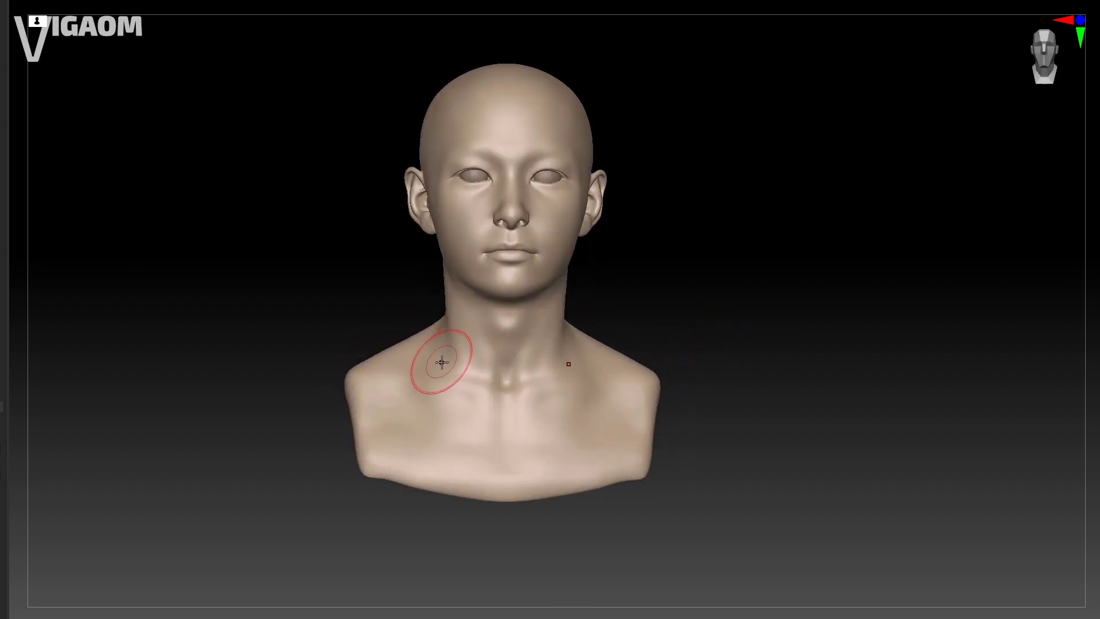
pyautogui.hotkey('ctrl', '2')
pyautogui.moveTo(455, 416); pyautogui.dragTo(679, 190)
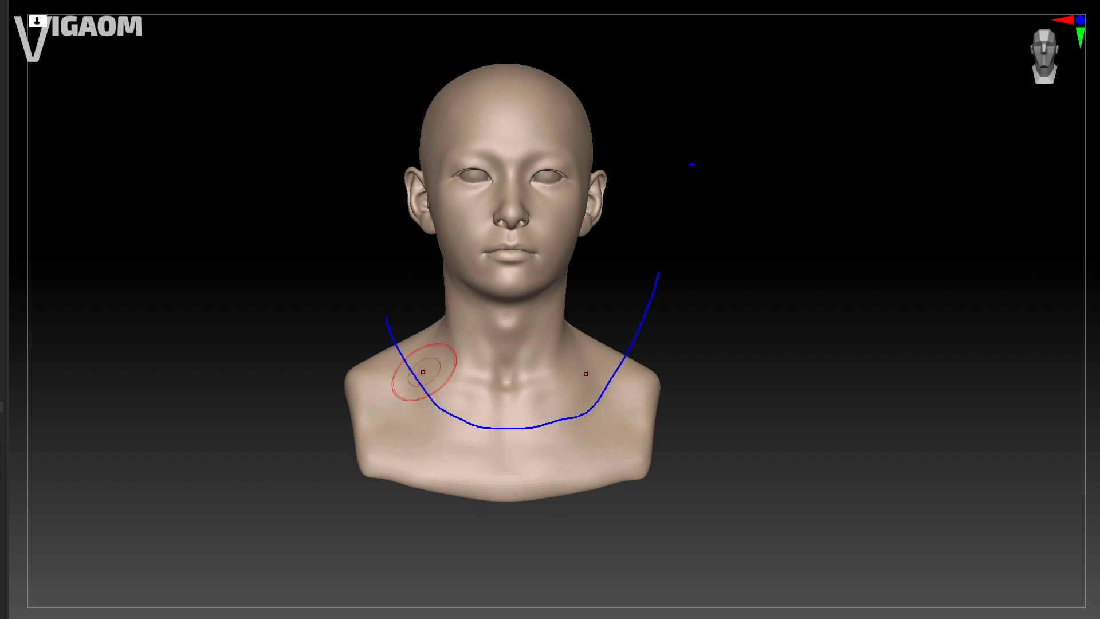
# Step: Mark the ear's inner folds and the arc of the brow around the eye, and clear the marks
pyautogui.moveTo(733, 355)
pyautogui.mouseDown()
pyautogui.moveTo(732, 337)
pyautogui.moveTo(675, 339)
pyautogui.moveTo(582, 366)
pyautogui.moveTo(614, 351)
pyautogui.moveTo(570, 327)
pyautogui.moveTo(636, 349)
pyautogui.moveTo(579, 351)
pyautogui.moveTo(627, 352)
pyautogui.moveTo(580, 314)
pyautogui.moveTo(590, 437)
pyautogui.moveTo(614, 443)
pyautogui.moveTo(602, 475)
pyautogui.moveTo(577, 361)
pyautogui.moveTo(596, 322)
pyautogui.moveTo(584, 357)
pyautogui.moveTo(597, 361)
pyautogui.moveTo(622, 332)
pyautogui.moveTo(524, 297)
pyautogui.mouseUp()
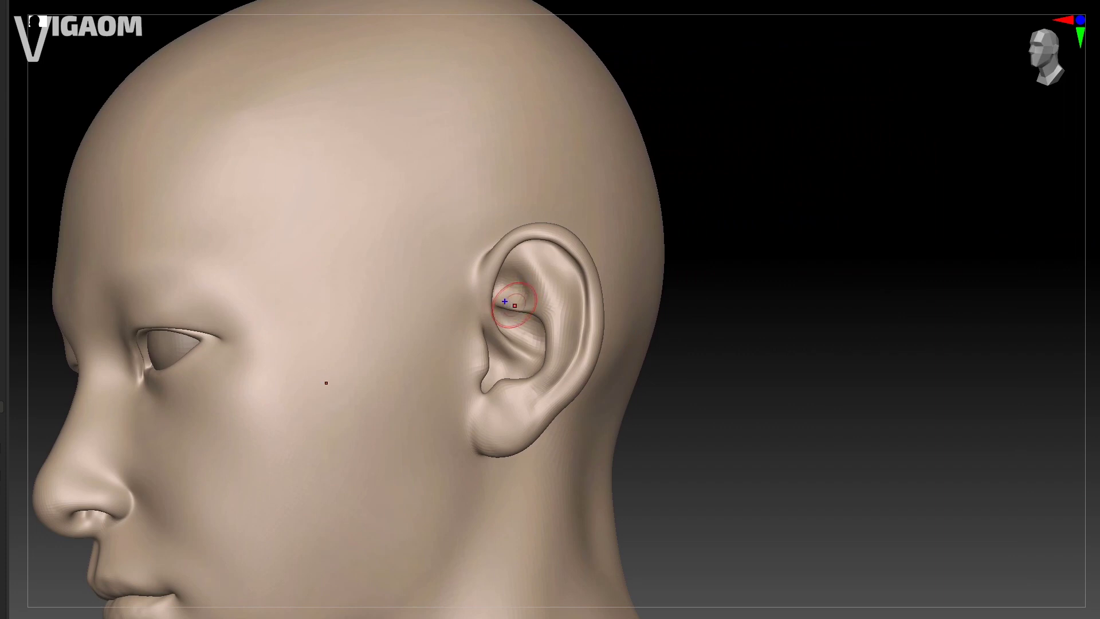
pyautogui.moveTo(514, 306); pyautogui.dragTo(585, 358)
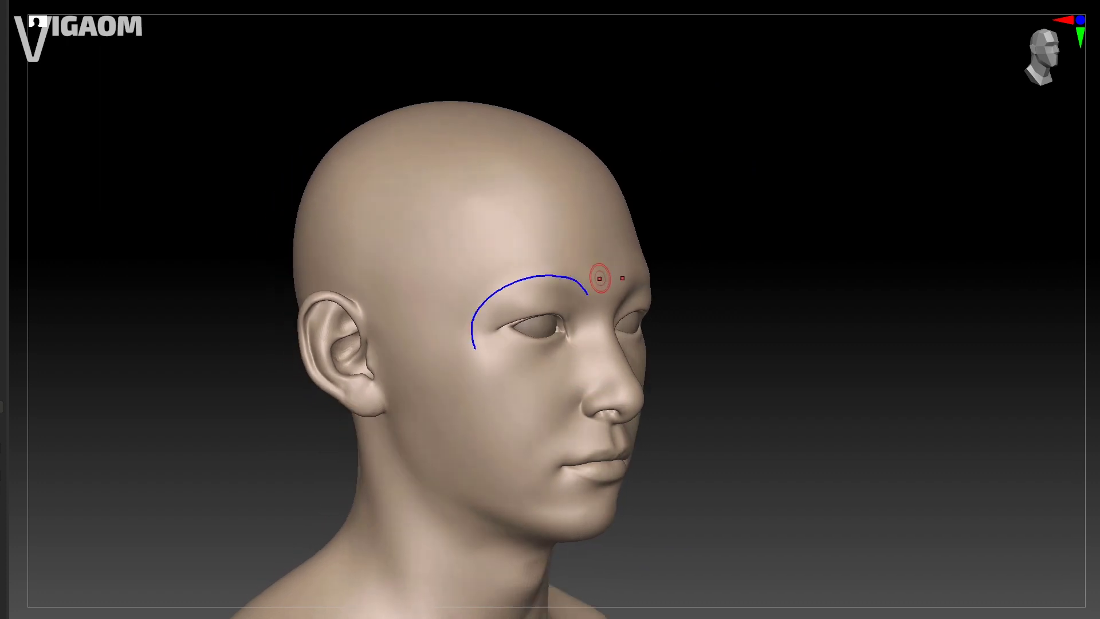
pyautogui.moveTo(566, 358)
pyautogui.mouseDown(button='right')
pyautogui.moveTo(567, 373)
pyautogui.moveTo(582, 351)
pyautogui.moveTo(514, 334)
pyautogui.moveTo(607, 344)
pyautogui.moveTo(563, 348)
pyautogui.moveTo(557, 374)
pyautogui.moveTo(553, 351)
pyautogui.moveTo(610, 241)
pyautogui.moveTo(599, 324)
pyautogui.moveTo(559, 332)
pyautogui.moveTo(568, 351)
pyautogui.moveTo(560, 258)
pyautogui.moveTo(574, 378)
pyautogui.moveTo(556, 336)
pyautogui.moveTo(567, 346)
pyautogui.moveTo(533, 359)
pyautogui.moveTo(552, 369)
pyautogui.moveTo(567, 346)
pyautogui.mouseUp(button='right')
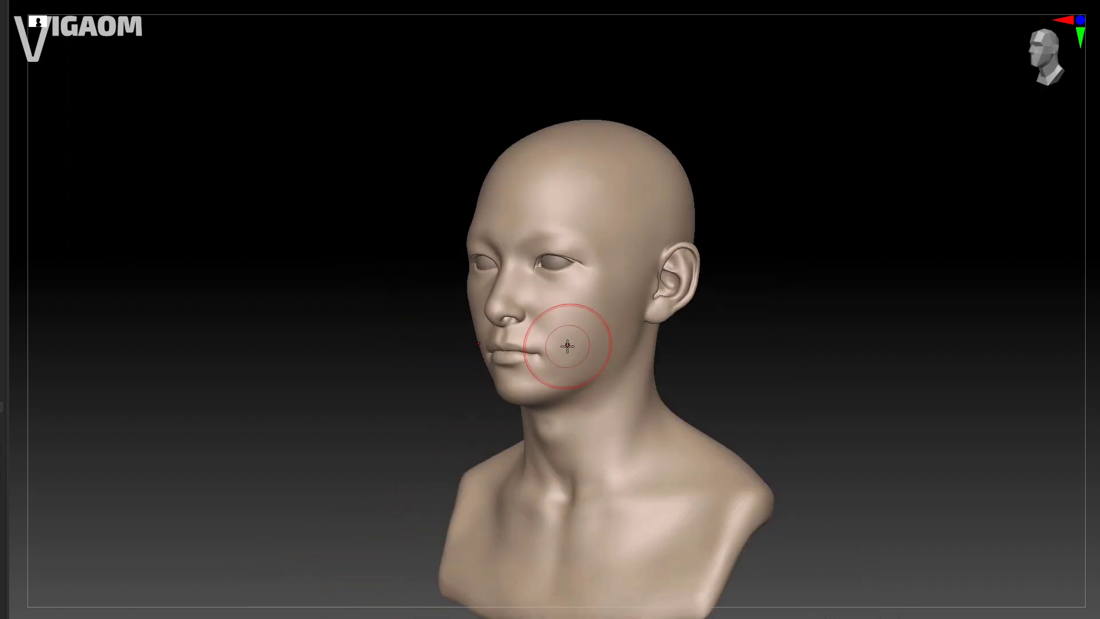